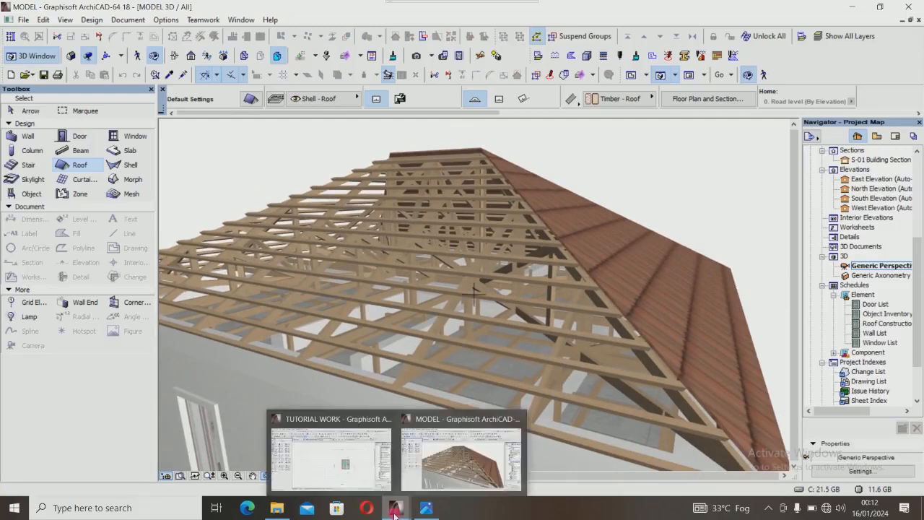
Switch to the TUTORIAL WORK project and show the unroofed top of its building in the 3D window.
{"action": "left_click", "coordinate": [354, 475]}
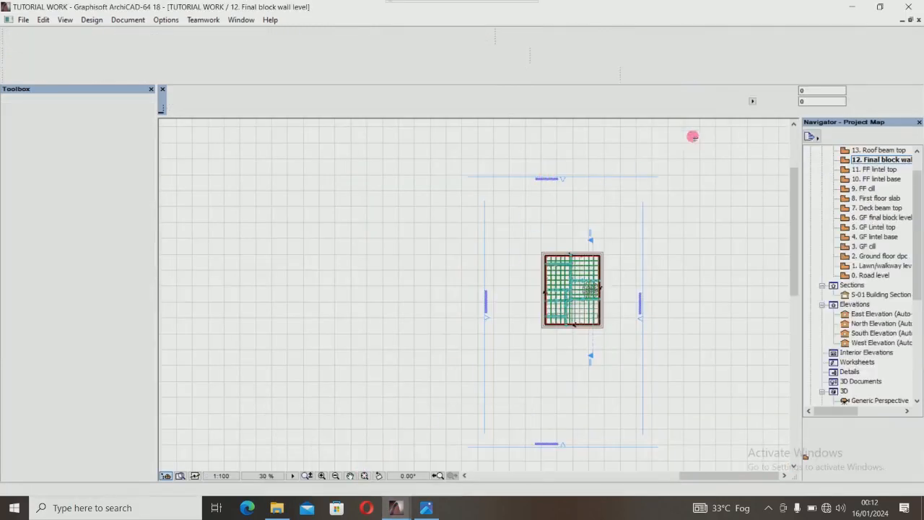
{"action": "left_click", "coordinate": [662, 74]}
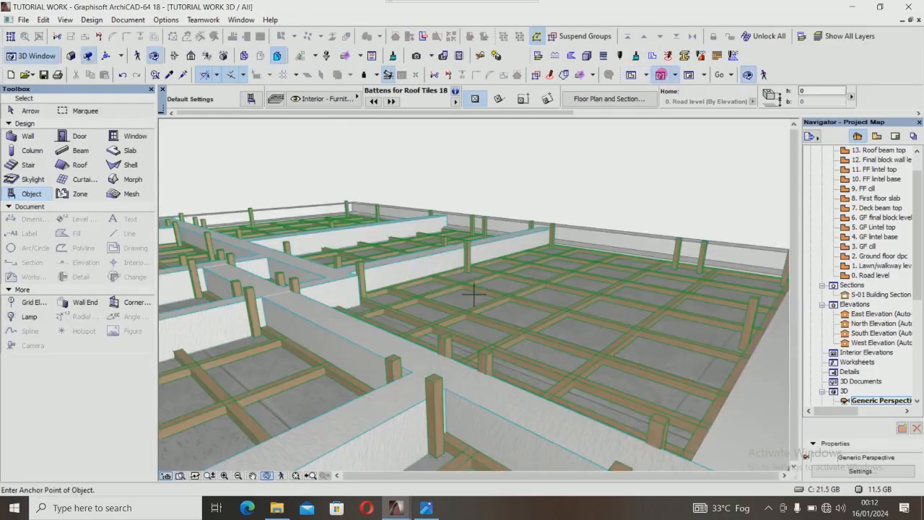
{"action": "scroll", "coordinate": [512, 289], "scroll_direction": "down", "scroll_amount": 6}
{"action": "middle_click_drag", "start_coordinate": [475, 294], "coordinate": [399, 293], "text": "shift"}
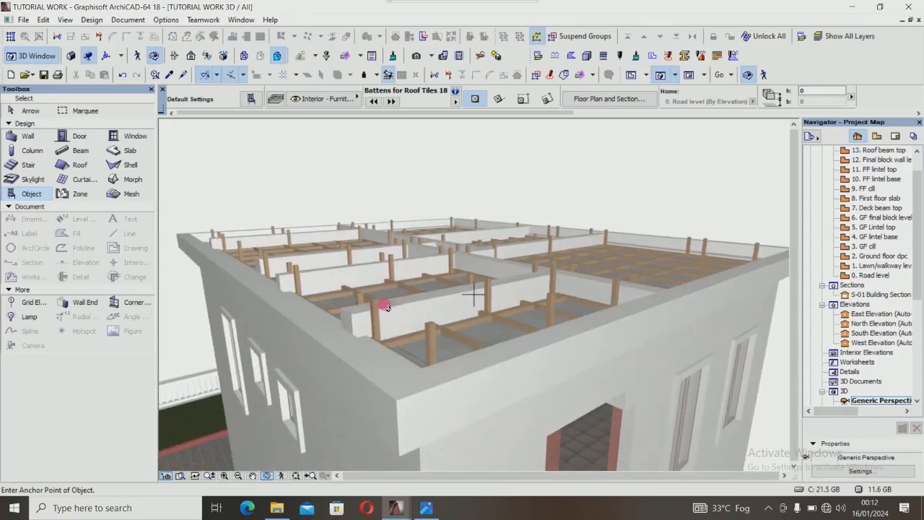
Switch to the MODEL project and examine the timber trusses, battens and tiled slope of its finished roof in 3D.
{"action": "mouse_move", "coordinate": [396, 507]}
{"action": "left_click", "coordinate": [470, 447]}
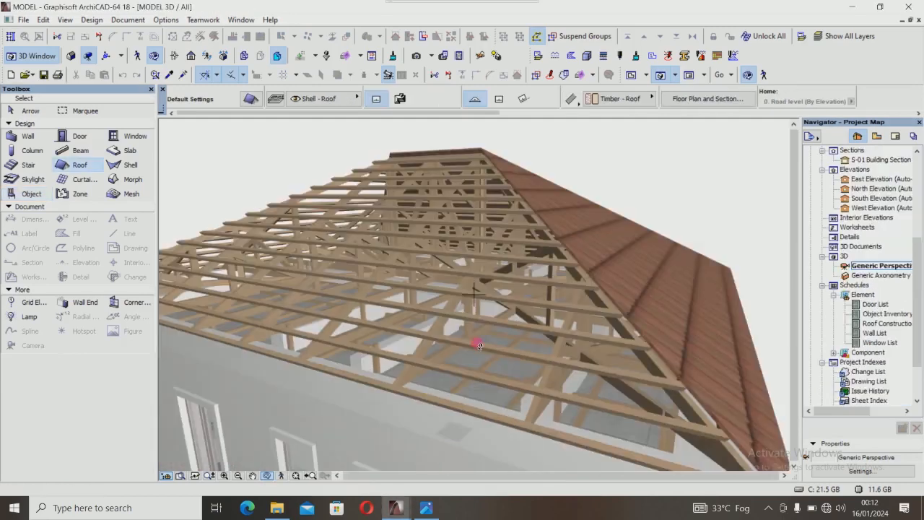
{"action": "scroll", "coordinate": [456, 249], "scroll_direction": "up", "scroll_amount": 4}
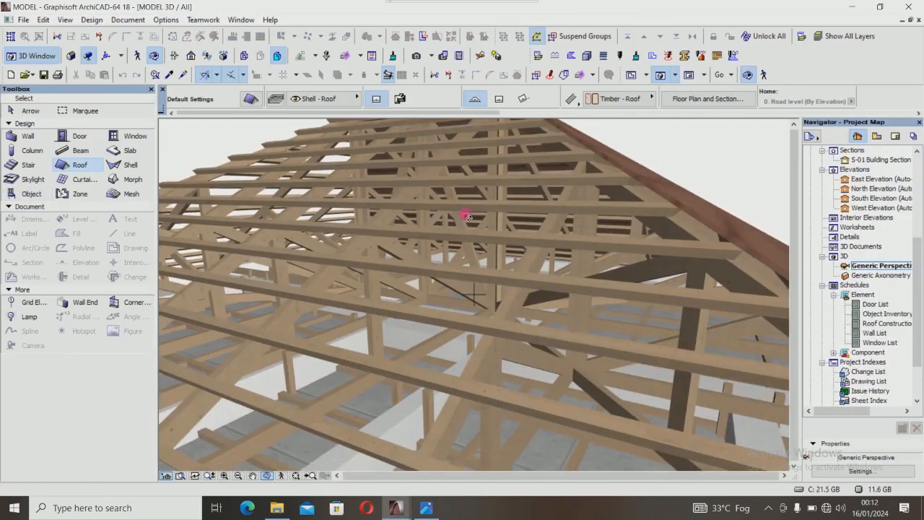
{"action": "scroll", "coordinate": [468, 217], "scroll_direction": "down", "scroll_amount": 2}
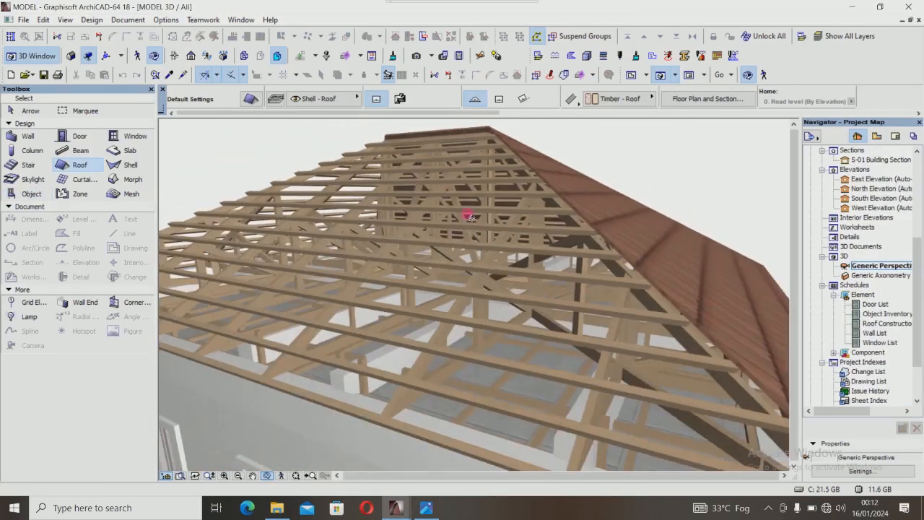
{"action": "scroll", "coordinate": [476, 238], "scroll_direction": "up", "scroll_amount": 4}
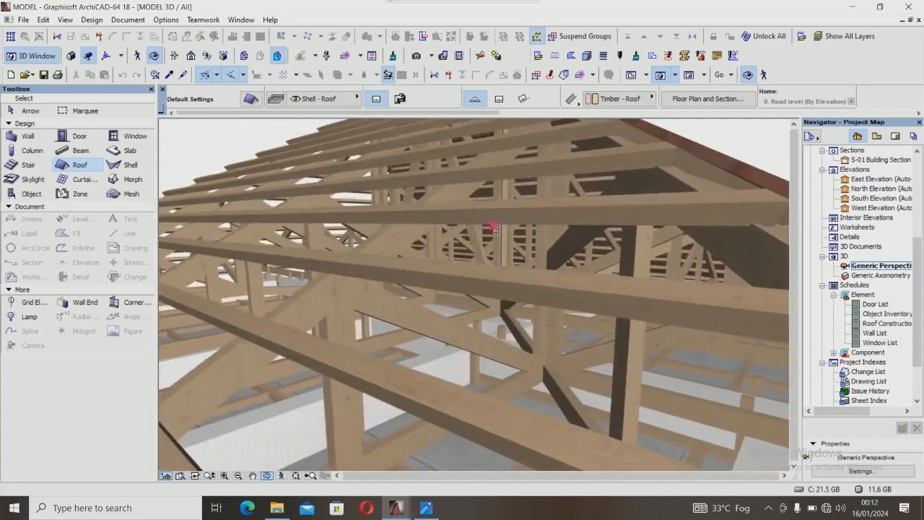
{"action": "scroll", "coordinate": [516, 272], "scroll_direction": "up", "scroll_amount": 3}
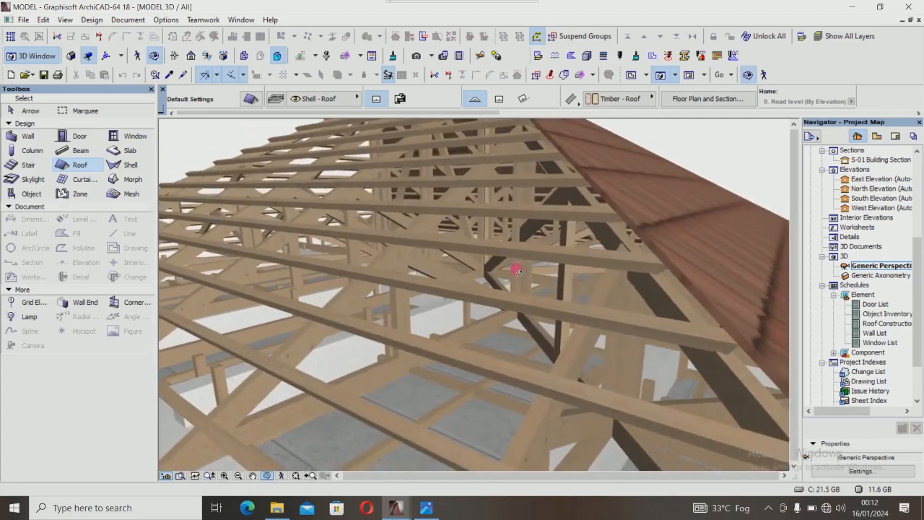
{"action": "left_click_drag", "start_coordinate": [407, 271], "coordinate": [446, 246]}
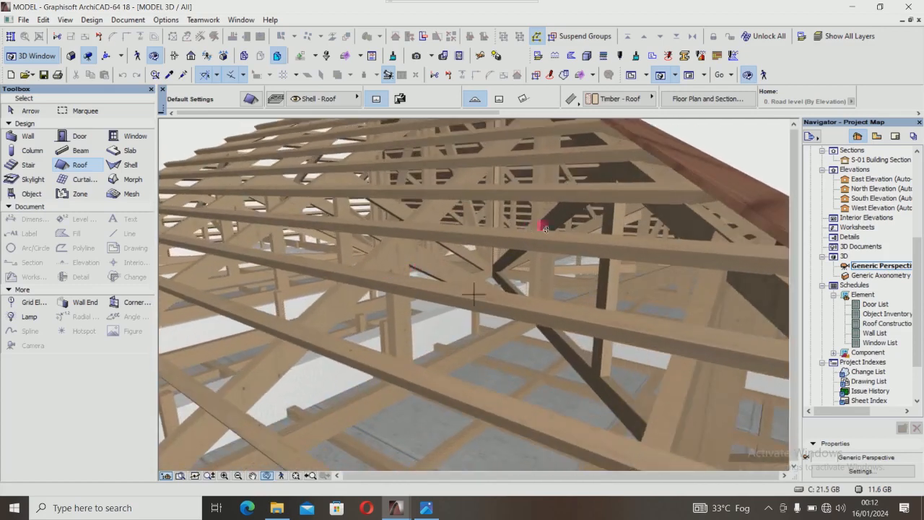
{"action": "mouse_move", "coordinate": [545, 228]}
{"action": "left_mouse_down"}
{"action": "mouse_move", "coordinate": [569, 217]}
{"action": "mouse_move", "coordinate": [409, 294]}
{"action": "mouse_move", "coordinate": [465, 274]}
{"action": "mouse_move", "coordinate": [460, 265]}
{"action": "left_mouse_up"}
{"action": "scroll", "coordinate": [479, 246], "scroll_direction": "down", "scroll_amount": 10}
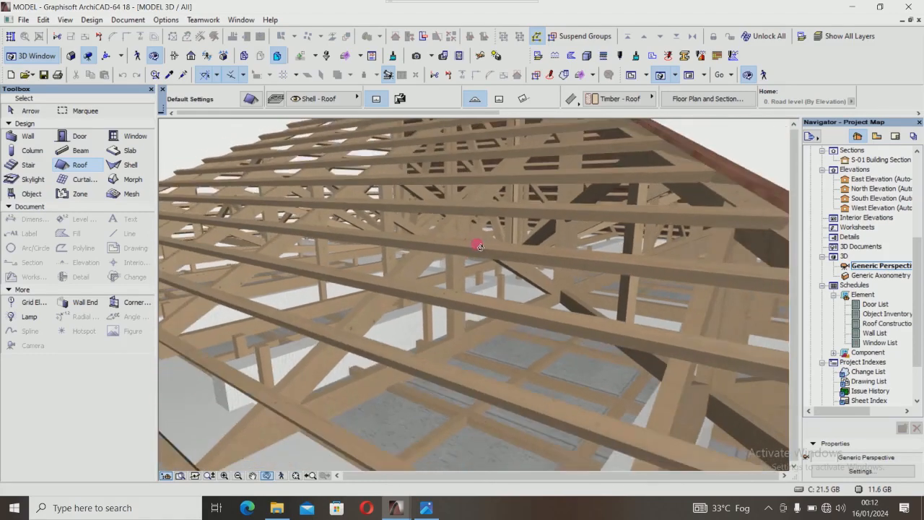
{"action": "scroll", "coordinate": [492, 271], "scroll_direction": "up", "scroll_amount": 5}
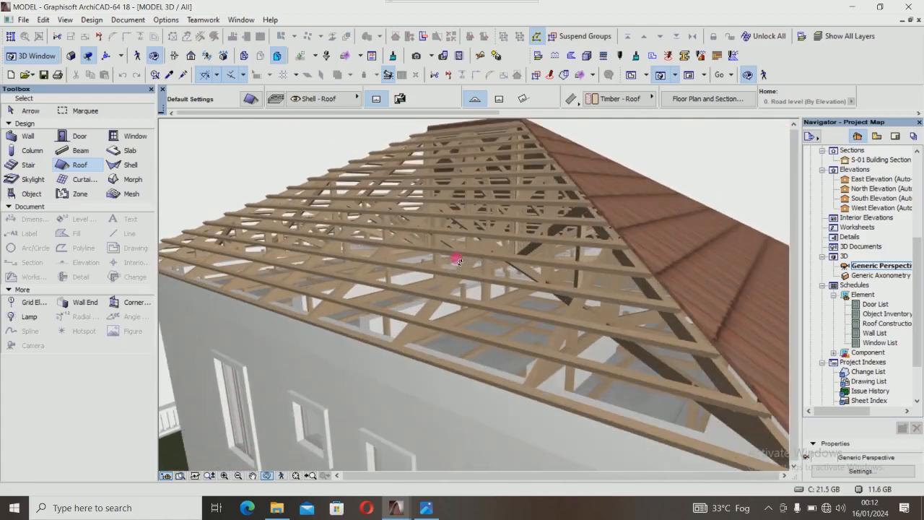
{"action": "left_click_drag", "start_coordinate": [466, 263], "coordinate": [468, 261]}
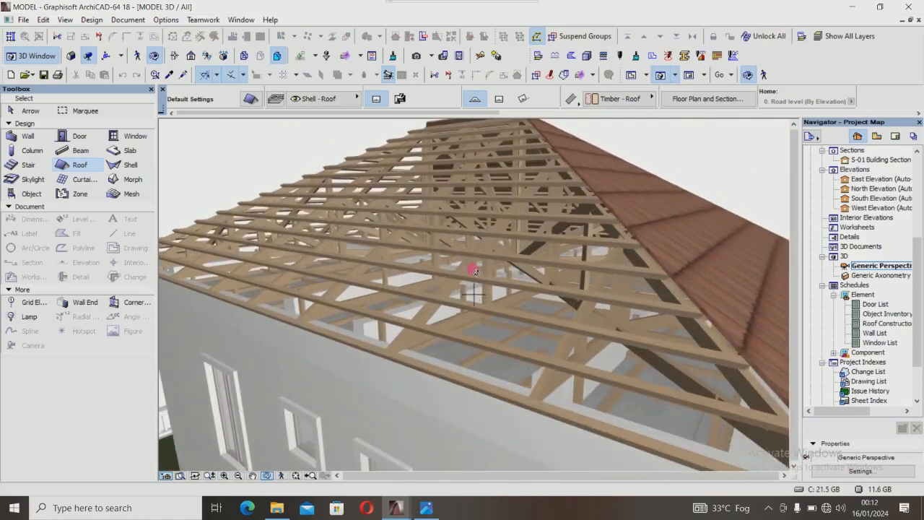
{"action": "scroll", "coordinate": [442, 277], "scroll_direction": "down", "scroll_amount": 2}
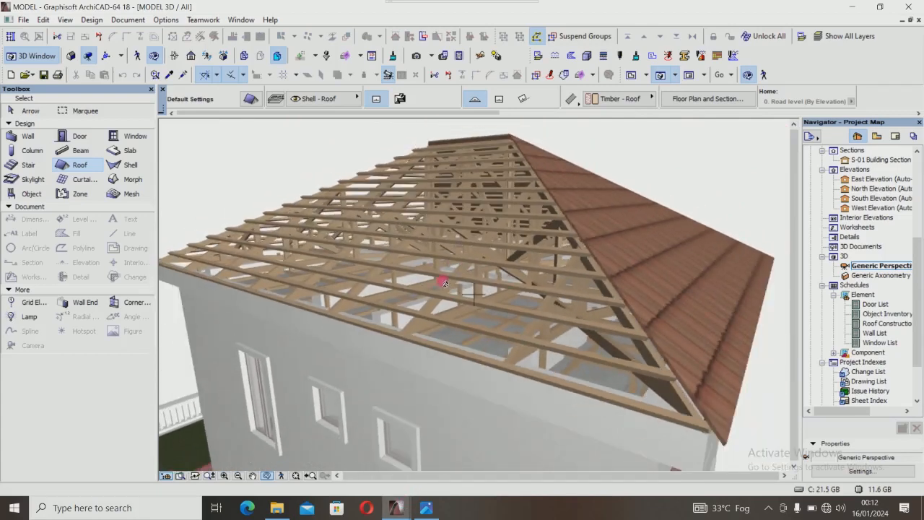
{"action": "scroll", "coordinate": [446, 286], "scroll_direction": "up", "scroll_amount": 3}
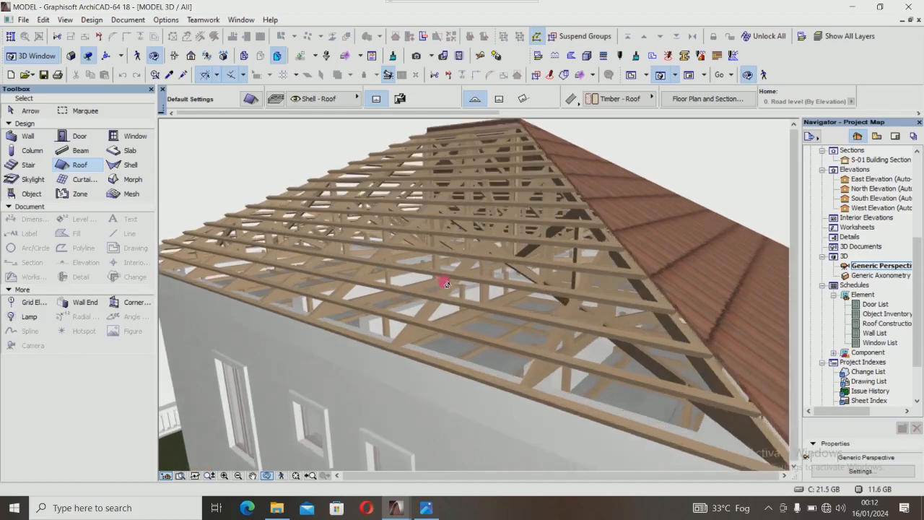
{"action": "scroll", "coordinate": [434, 257], "scroll_direction": "down", "scroll_amount": 4}
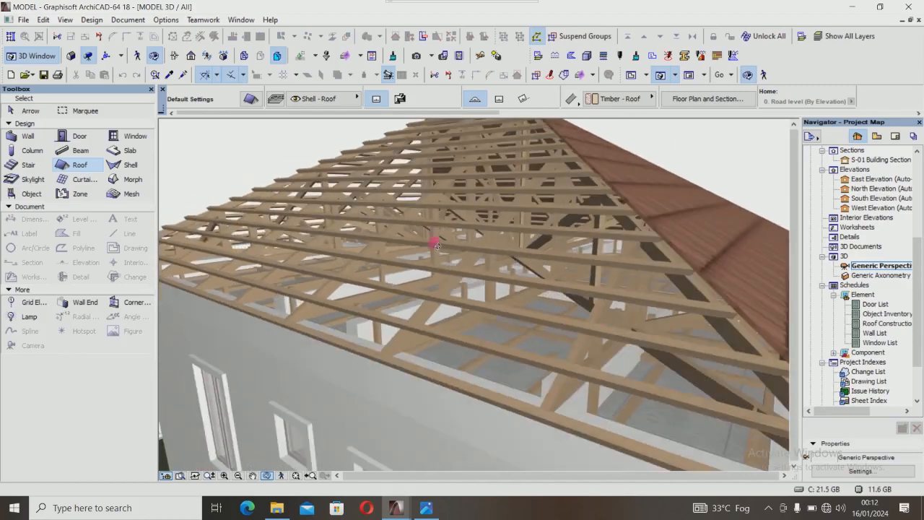
{"action": "scroll", "coordinate": [498, 254], "scroll_direction": "up", "scroll_amount": 1}
{"action": "scroll", "coordinate": [497, 255], "scroll_direction": "up", "scroll_amount": 4}
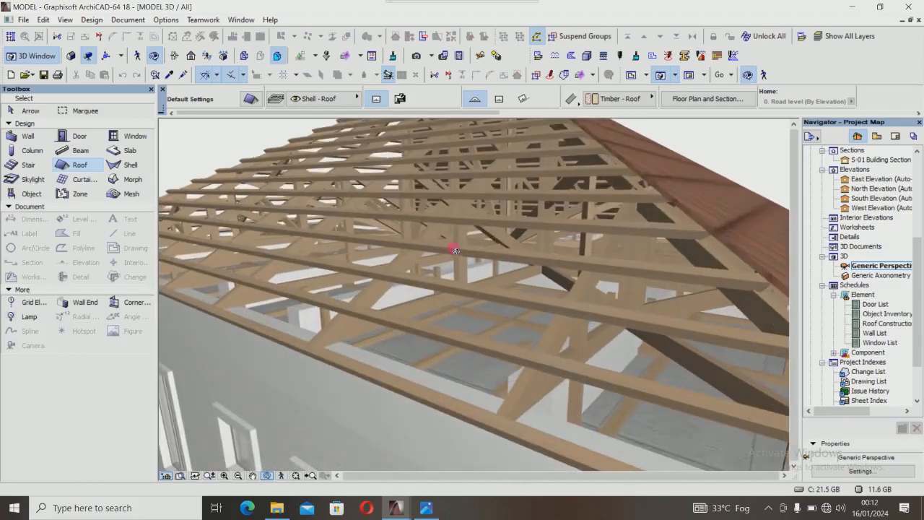
{"action": "scroll", "coordinate": [439, 247], "scroll_direction": "up", "scroll_amount": 2}
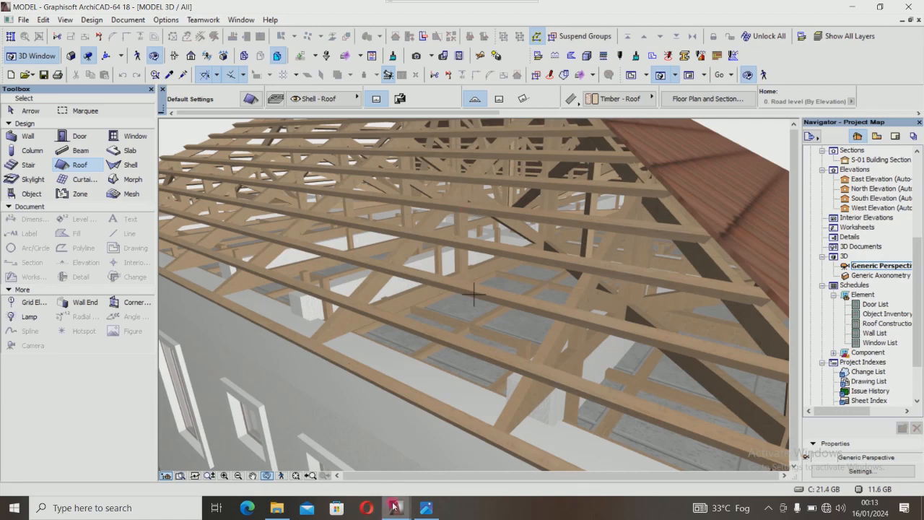
Switch back to the TUTORIAL WORK project and open its South Elevation at the end of the roof beam.
{"action": "mouse_move", "coordinate": [396, 508]}
{"action": "left_click", "coordinate": [356, 476]}
{"action": "scroll", "coordinate": [510, 232], "scroll_direction": "down", "scroll_amount": 3}
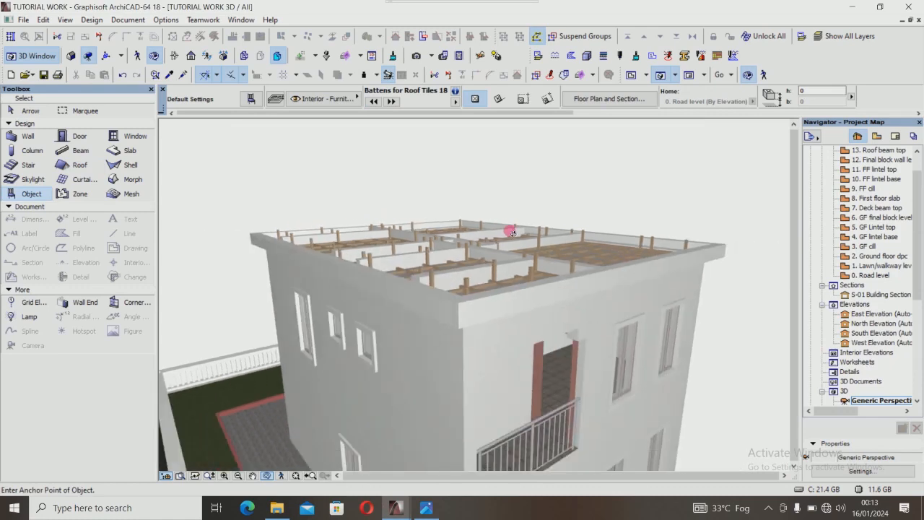
{"action": "scroll", "coordinate": [482, 301], "scroll_direction": "up", "scroll_amount": 2}
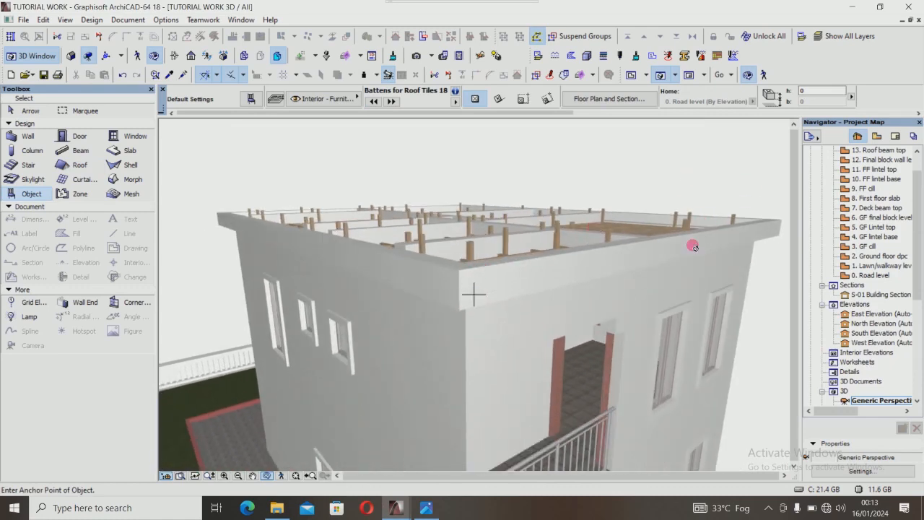
{"action": "left_click", "coordinate": [870, 333]}
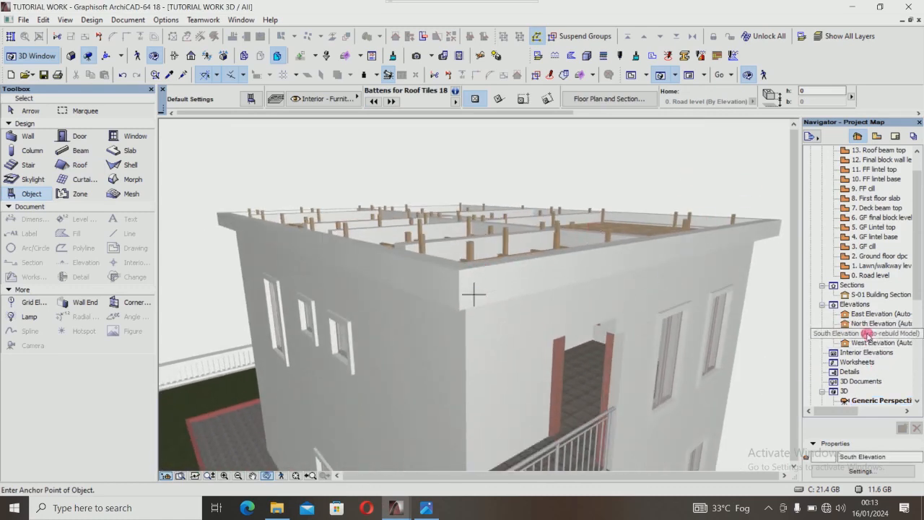
{"action": "double_click", "coordinate": [867, 333]}
{"action": "scroll", "coordinate": [526, 214], "scroll_direction": "up", "scroll_amount": 3}
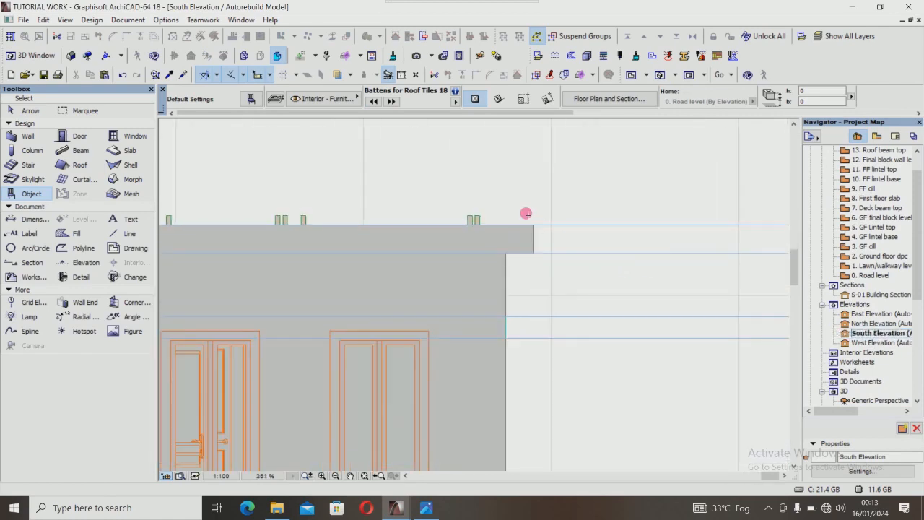
{"action": "scroll", "coordinate": [527, 215], "scroll_direction": "down", "scroll_amount": 2}
{"action": "scroll", "coordinate": [537, 229], "scroll_direction": "up", "scroll_amount": 2}
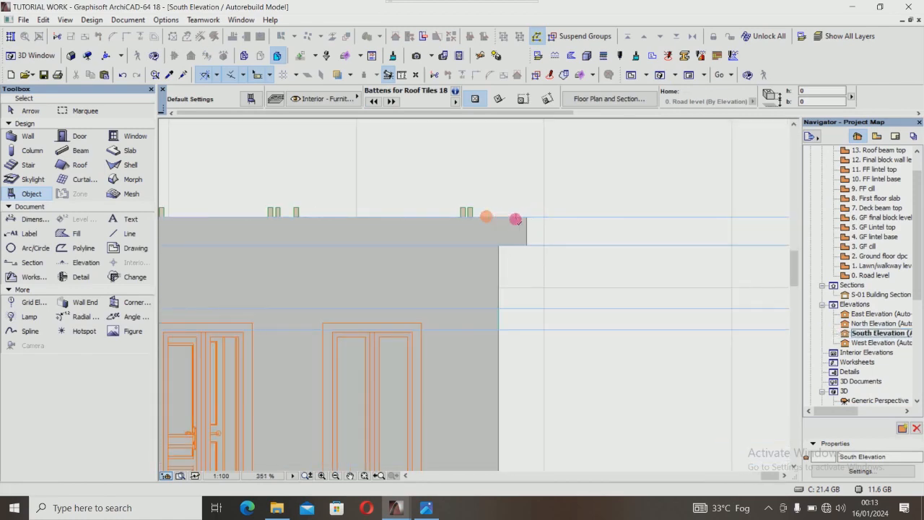
Examine the story level lines beside the elevation, especially the roof beam top, final block wall and lintel levels.
{"action": "scroll", "coordinate": [499, 219], "scroll_direction": "down", "scroll_amount": 5}
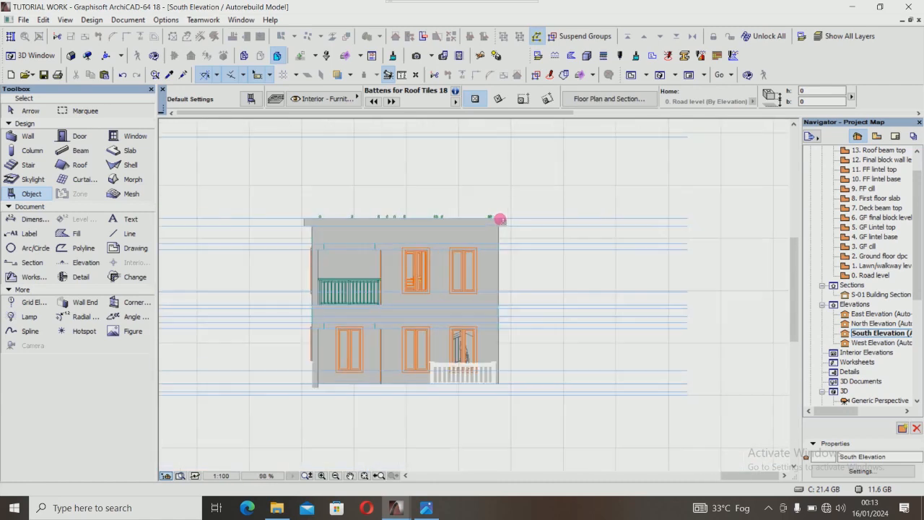
{"action": "scroll", "coordinate": [748, 221], "scroll_direction": "up", "scroll_amount": 3}
{"action": "scroll", "coordinate": [686, 221], "scroll_direction": "down", "scroll_amount": 2}
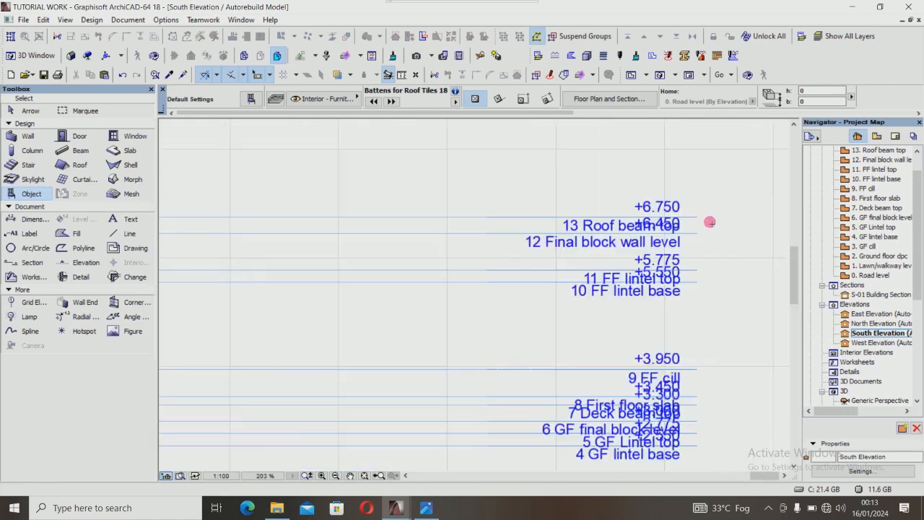
{"action": "scroll", "coordinate": [652, 221], "scroll_direction": "up", "scroll_amount": 1}
{"action": "scroll", "coordinate": [570, 218], "scroll_direction": "up", "scroll_amount": 2}
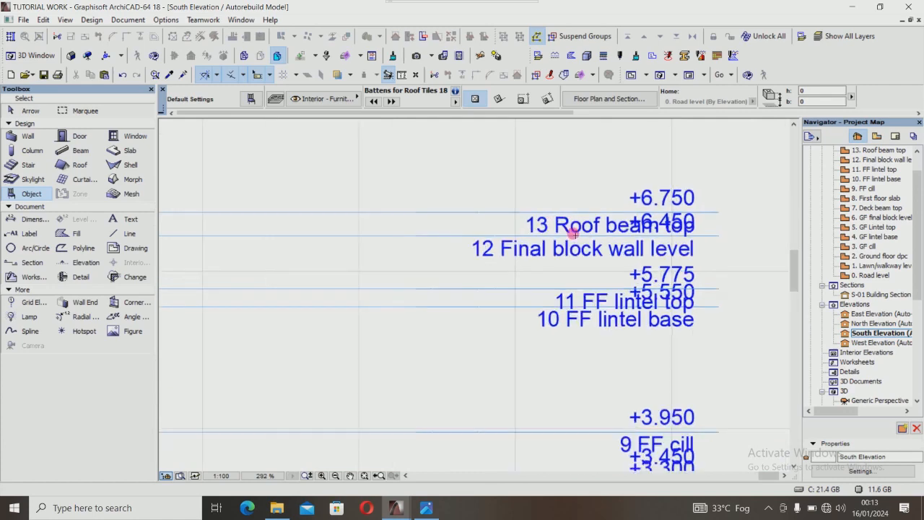
{"action": "scroll", "coordinate": [701, 221], "scroll_direction": "down", "scroll_amount": 6}
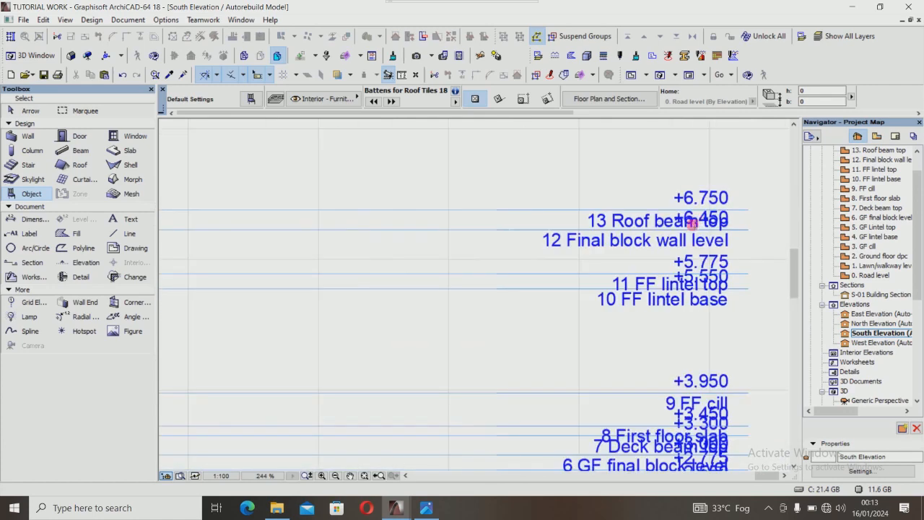
{"action": "scroll", "coordinate": [379, 257], "scroll_direction": "up", "scroll_amount": 3}
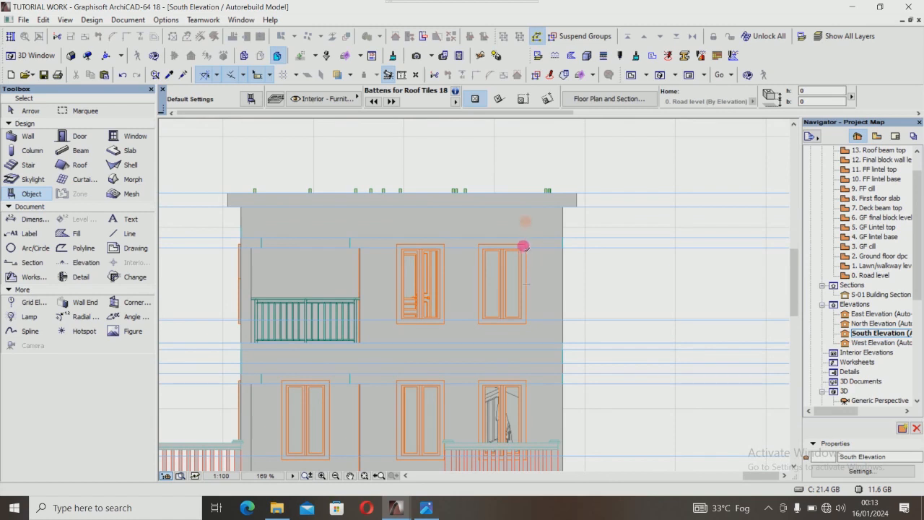
{"action": "scroll", "coordinate": [520, 260], "scroll_direction": "up", "scroll_amount": 2}
Select the rightmost first-floor double window, compare its sill and head with the story lines and the roof beam, and clear the selection.
{"action": "left_click", "coordinate": [500, 254]}
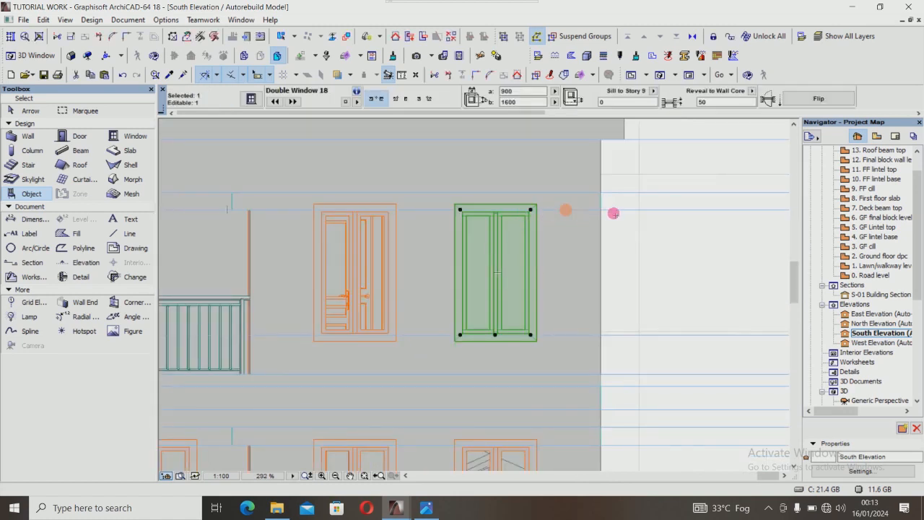
{"action": "scroll", "coordinate": [473, 209], "scroll_direction": "down", "scroll_amount": 2}
{"action": "scroll", "coordinate": [494, 318], "scroll_direction": "up", "scroll_amount": 2}
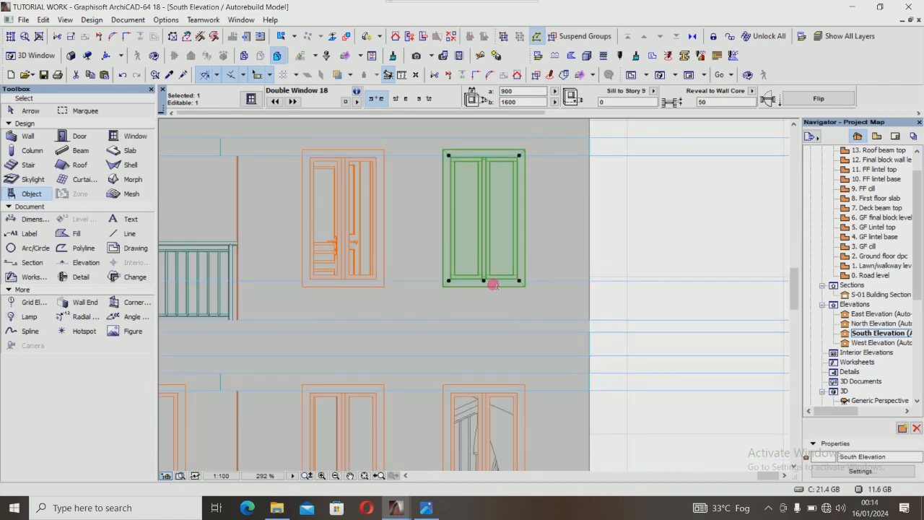
{"action": "scroll", "coordinate": [497, 339], "scroll_direction": "down", "scroll_amount": 2}
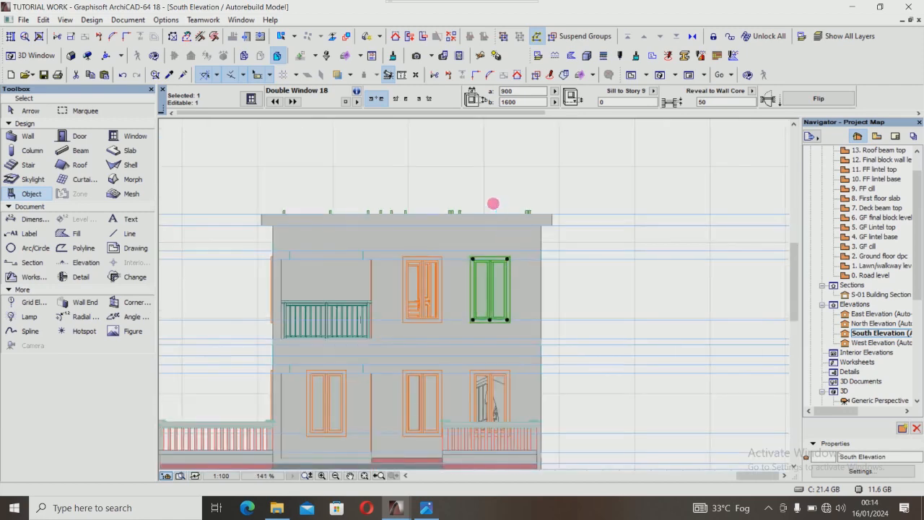
{"action": "scroll", "coordinate": [494, 204], "scroll_direction": "up", "scroll_amount": 2}
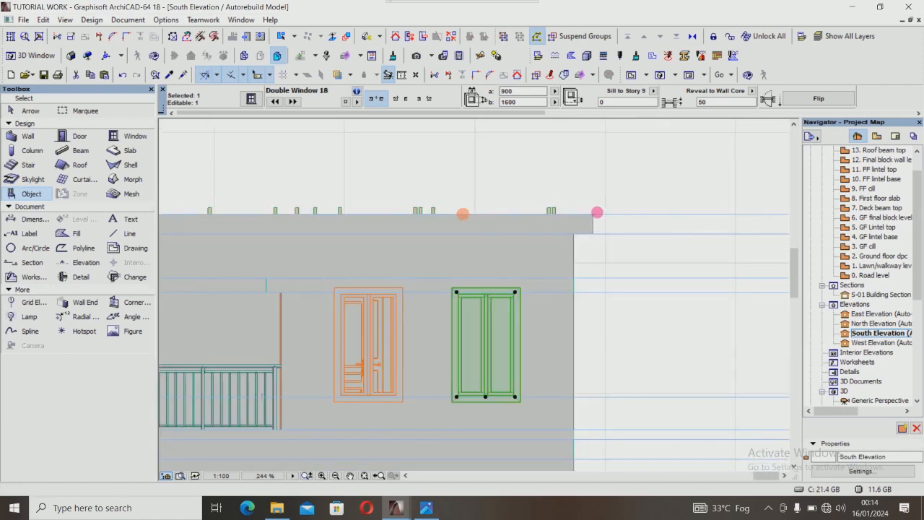
{"action": "scroll", "coordinate": [522, 232], "scroll_direction": "down", "scroll_amount": 3}
{"action": "scroll", "coordinate": [523, 232], "scroll_direction": "down", "scroll_amount": 2}
{"action": "scroll", "coordinate": [661, 223], "scroll_direction": "up", "scroll_amount": 2}
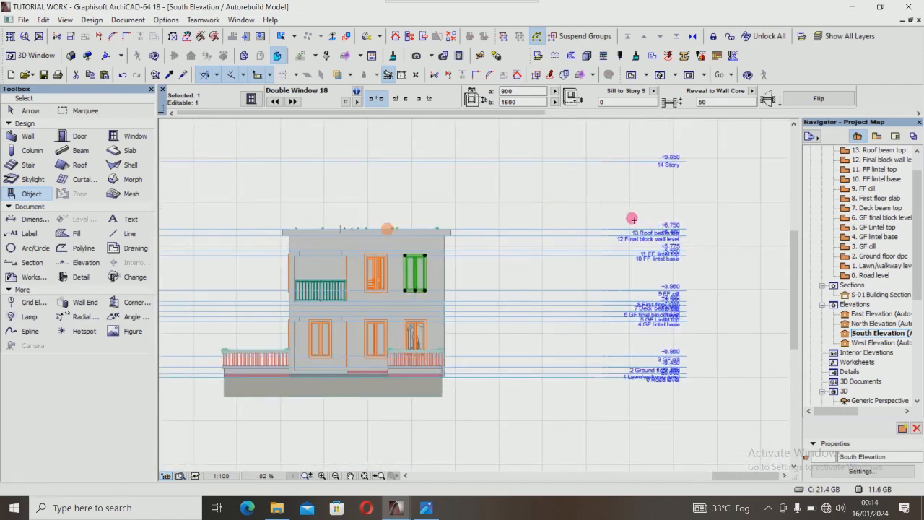
{"action": "key", "text": "Escape"}
Check the roof beam top level against the projecting beam edge and the timber posts above it.
{"action": "scroll", "coordinate": [650, 231], "scroll_direction": "up", "scroll_amount": 3}
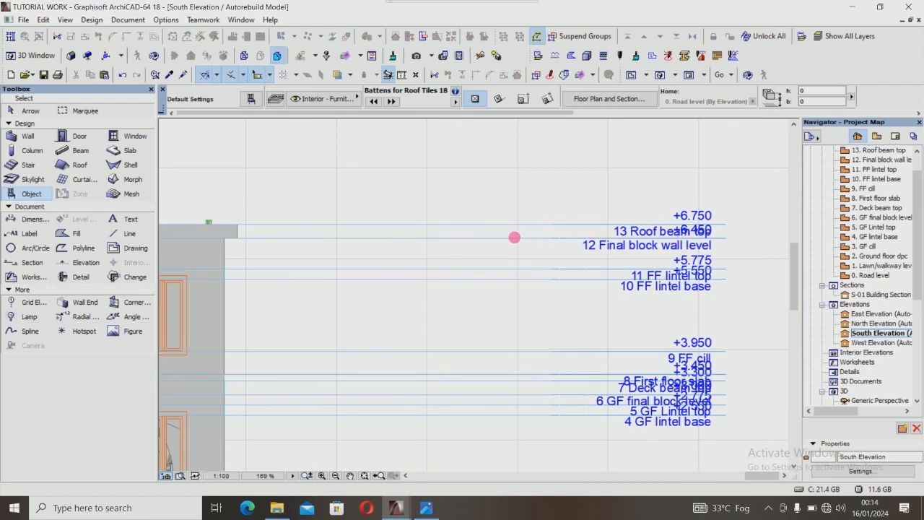
{"action": "scroll", "coordinate": [514, 237], "scroll_direction": "down", "scroll_amount": 2}
{"action": "scroll", "coordinate": [326, 239], "scroll_direction": "up", "scroll_amount": 4}
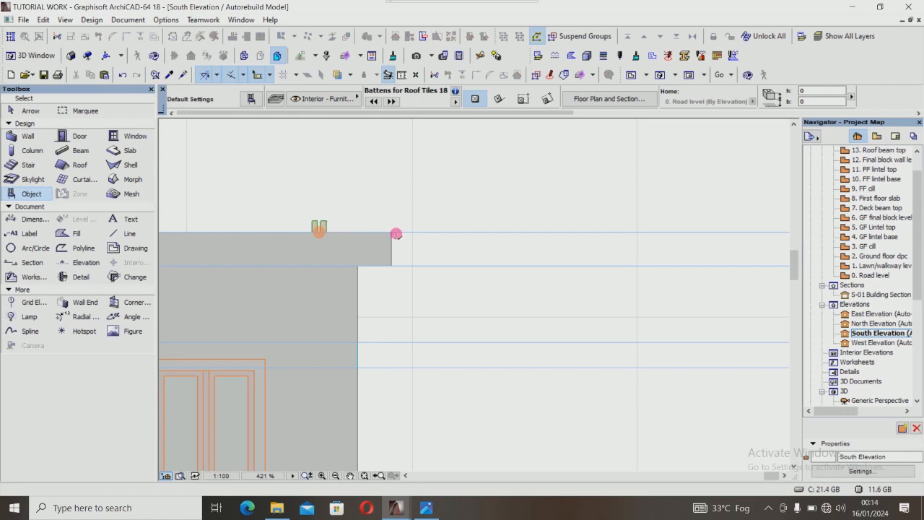
{"action": "scroll", "coordinate": [497, 265], "scroll_direction": "down", "scroll_amount": 3}
{"action": "scroll", "coordinate": [353, 259], "scroll_direction": "up", "scroll_amount": 3}
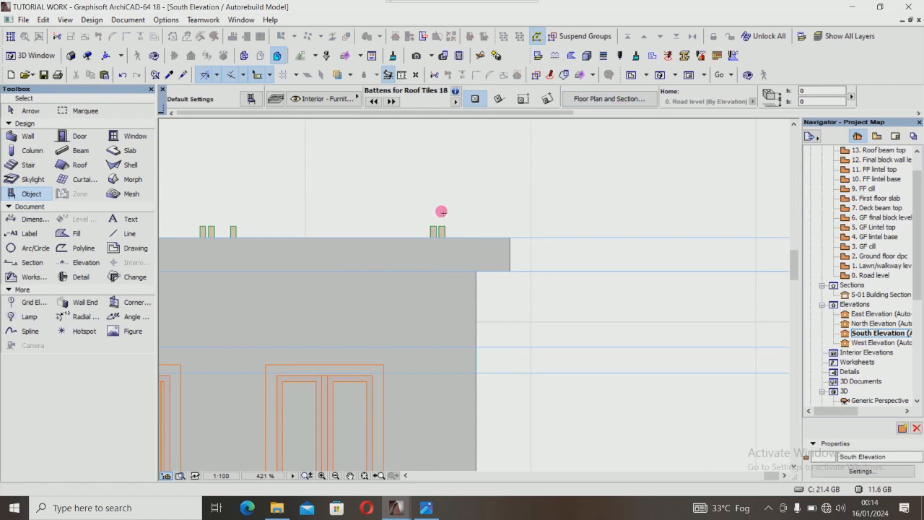
Switch to the MODEL project's 3D view and examine the roof timbers beneath the battens up close.
{"action": "scroll", "coordinate": [441, 211], "scroll_direction": "down", "scroll_amount": 1}
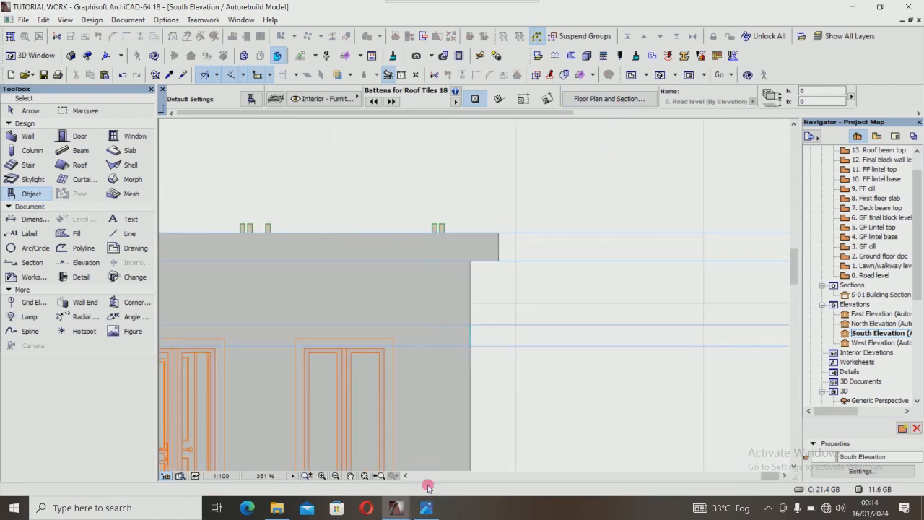
{"action": "mouse_move", "coordinate": [427, 510]}
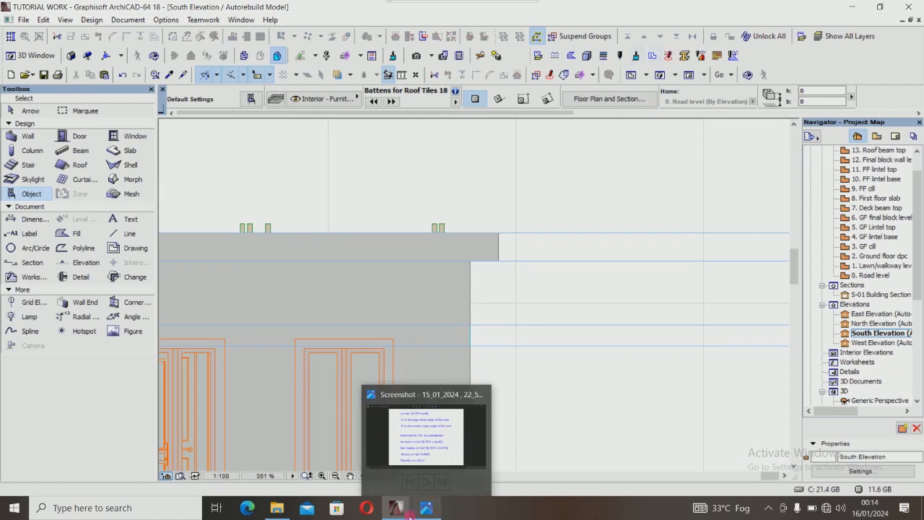
{"action": "mouse_move", "coordinate": [396, 508]}
{"action": "left_click", "coordinate": [450, 466]}
{"action": "scroll", "coordinate": [459, 238], "scroll_direction": "down", "scroll_amount": 3}
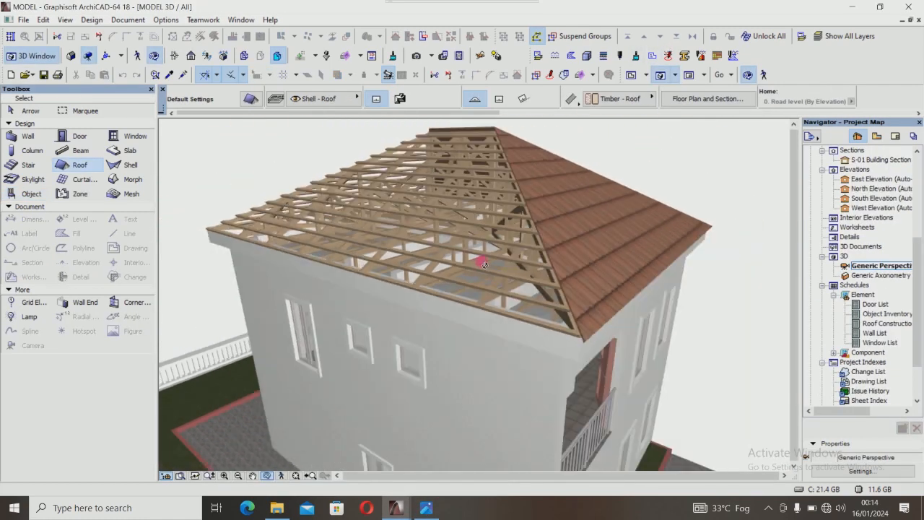
{"action": "mouse_move", "coordinate": [488, 274]}
{"action": "left_mouse_down"}
{"action": "mouse_move", "coordinate": [563, 277]}
{"action": "mouse_move", "coordinate": [423, 225]}
{"action": "mouse_move", "coordinate": [351, 253]}
{"action": "mouse_move", "coordinate": [374, 211]}
{"action": "mouse_move", "coordinate": [331, 388]}
{"action": "left_mouse_up"}
{"action": "scroll", "coordinate": [424, 227], "scroll_direction": "up", "scroll_amount": 5}
{"action": "left_click", "coordinate": [267, 475]}
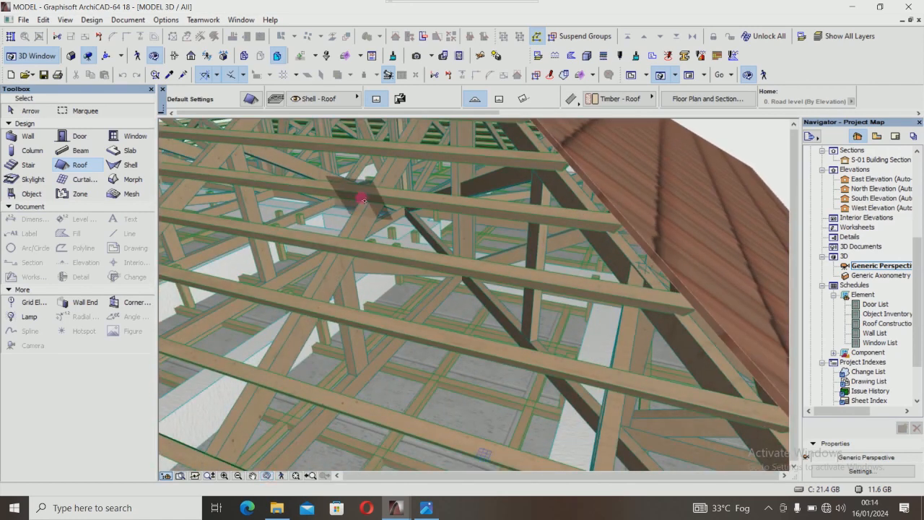
Select one sawtooth truss beneath the battens near the tiled slope, examine its extent in the roof, and clear the selection.
{"action": "left_click", "coordinate": [368, 214], "text": "shift"}
{"action": "scroll", "coordinate": [394, 320], "scroll_direction": "down", "scroll_amount": 5}
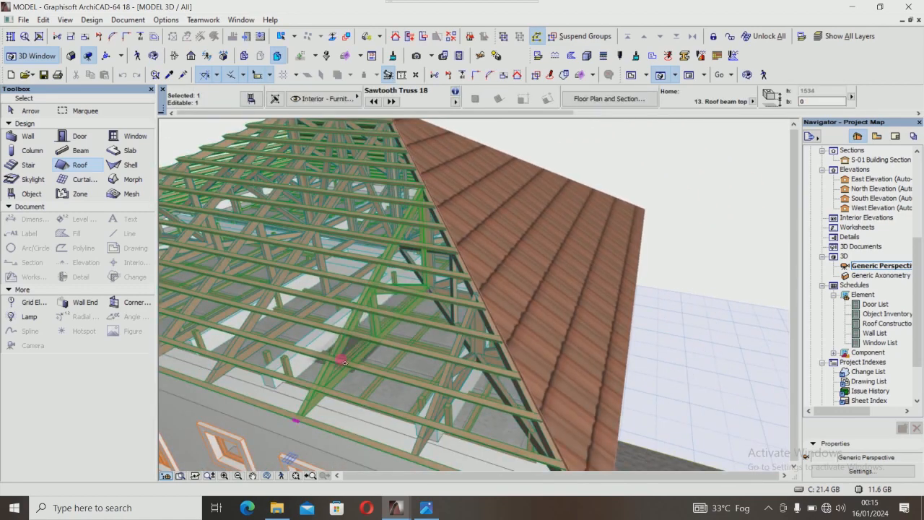
{"action": "scroll", "coordinate": [361, 322], "scroll_direction": "up", "scroll_amount": 2}
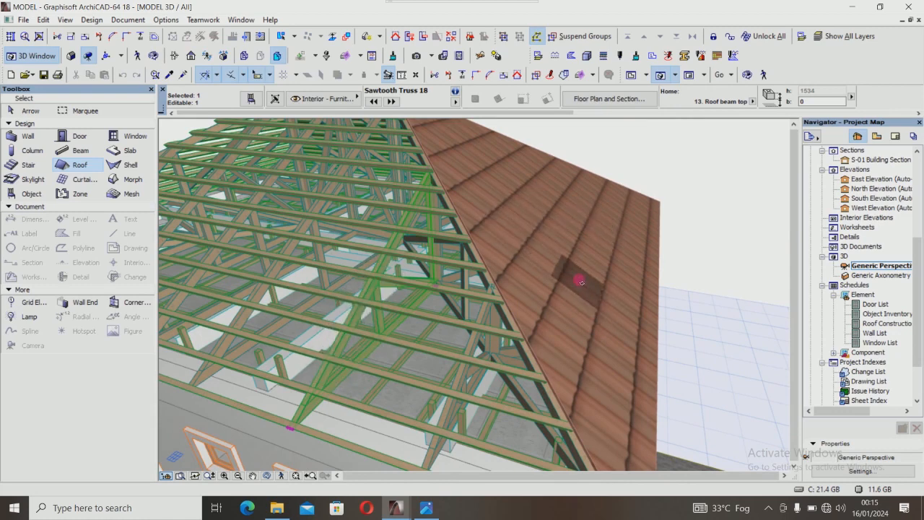
{"action": "key", "text": "Escape"}
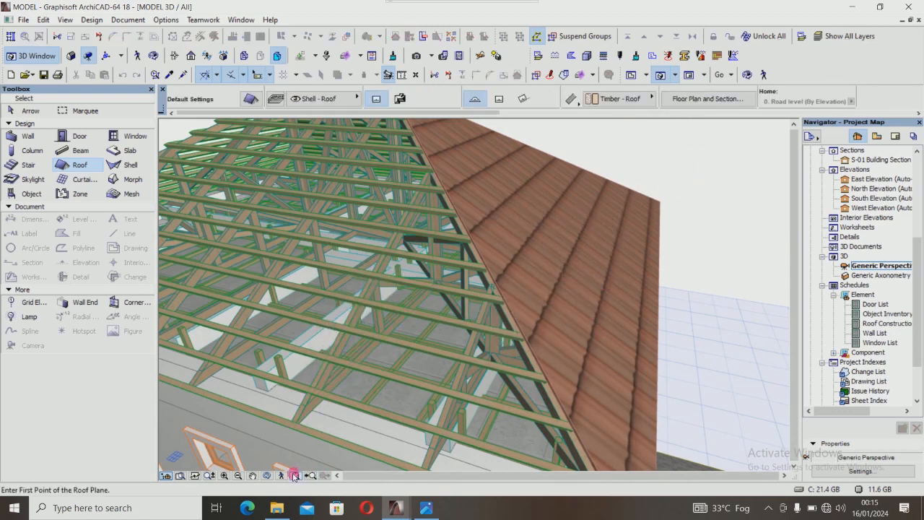
View the roof along its hip edge, select the diagonal hip truss running to the corner for inspection, and deselect it.
{"action": "left_click", "coordinate": [268, 476]}
{"action": "left_click_drag", "start_coordinate": [367, 377], "coordinate": [543, 338]}
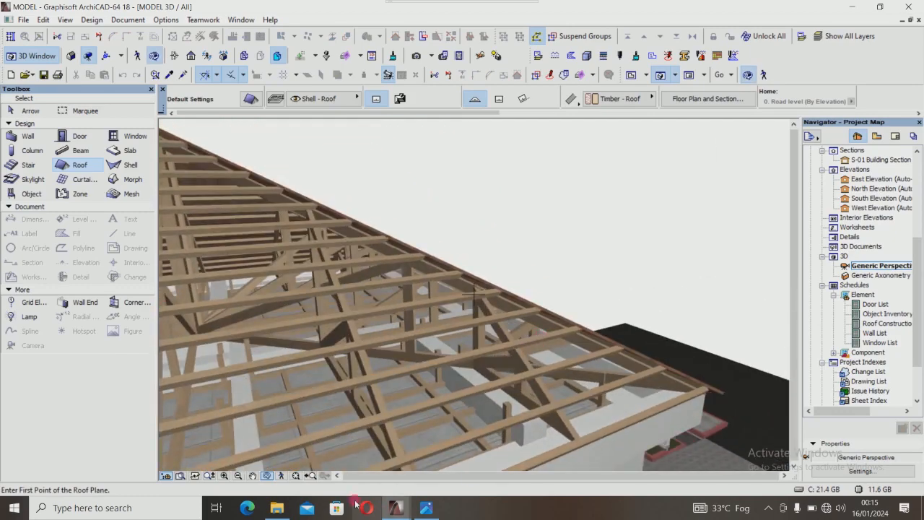
{"action": "left_click", "coordinate": [268, 477]}
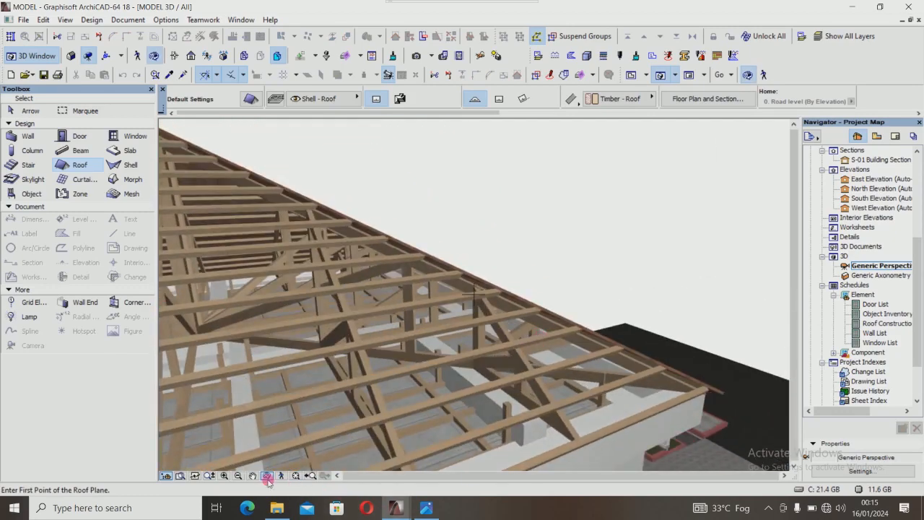
{"action": "left_click", "coordinate": [623, 376], "text": "shift"}
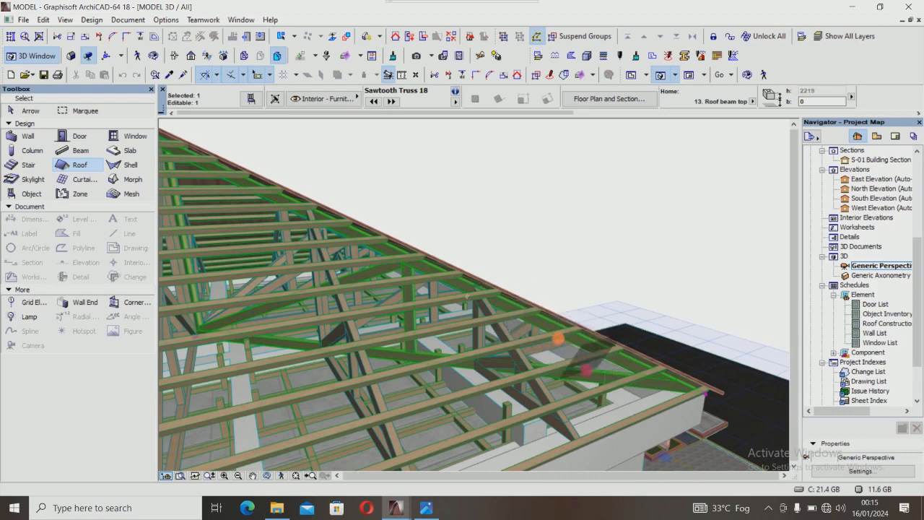
{"action": "left_click", "coordinate": [548, 382]}
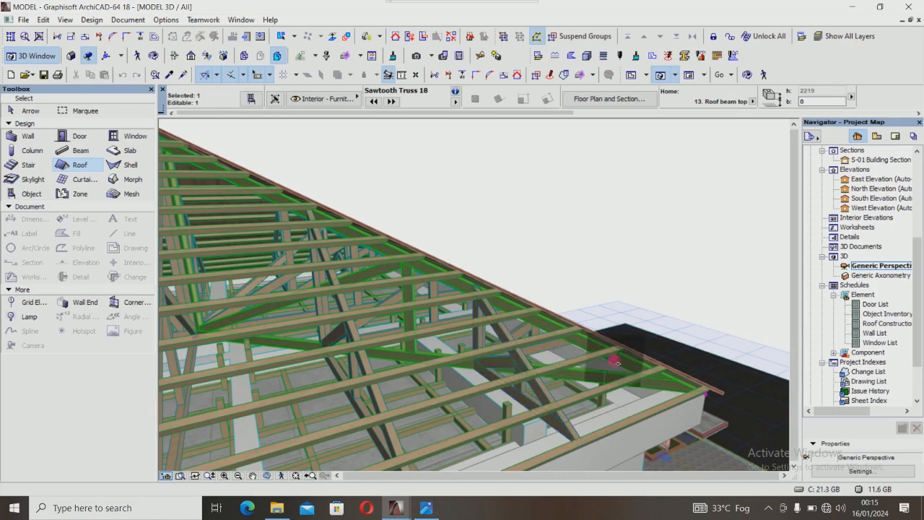
{"action": "key", "text": "Escape"}
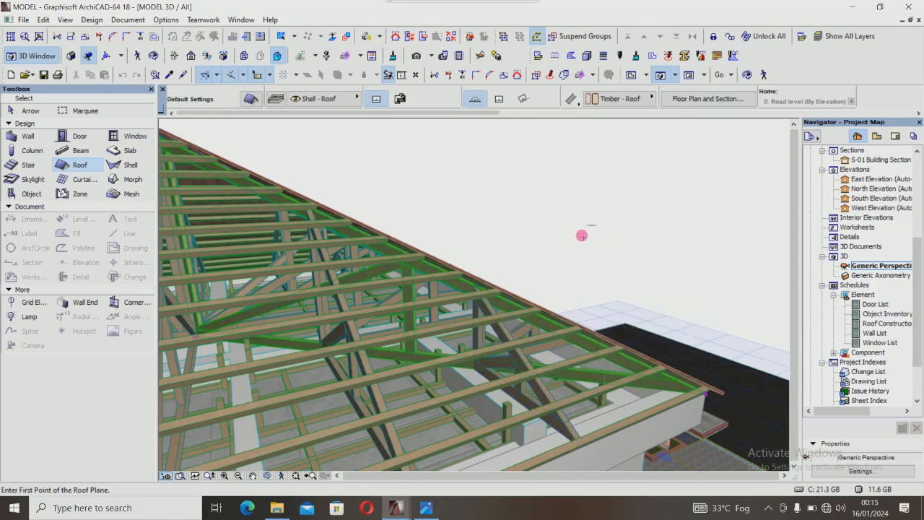
Select the two sawtooth trusses that meet the eaves squarely, compare them with the hip edge, and clear the selection.
{"action": "scroll", "coordinate": [548, 413], "scroll_direction": "up", "scroll_amount": 2}
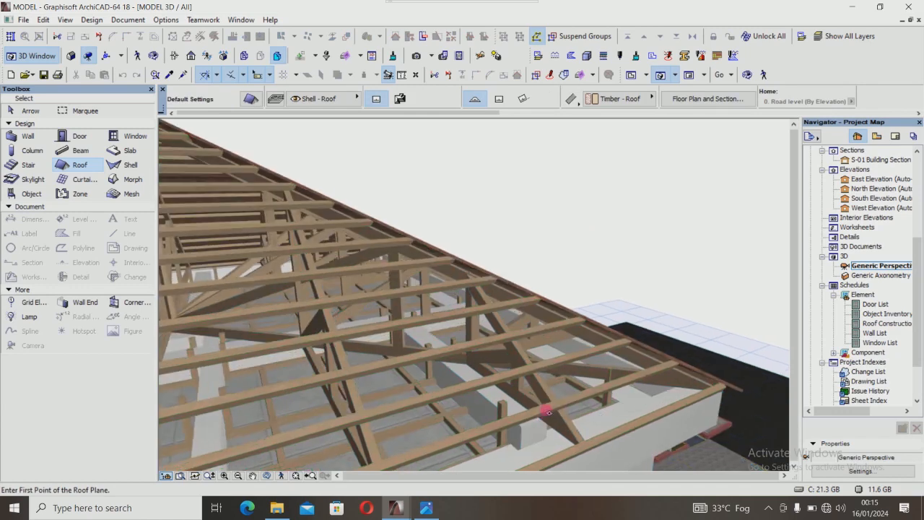
{"action": "left_click", "coordinate": [526, 357], "text": "shift"}
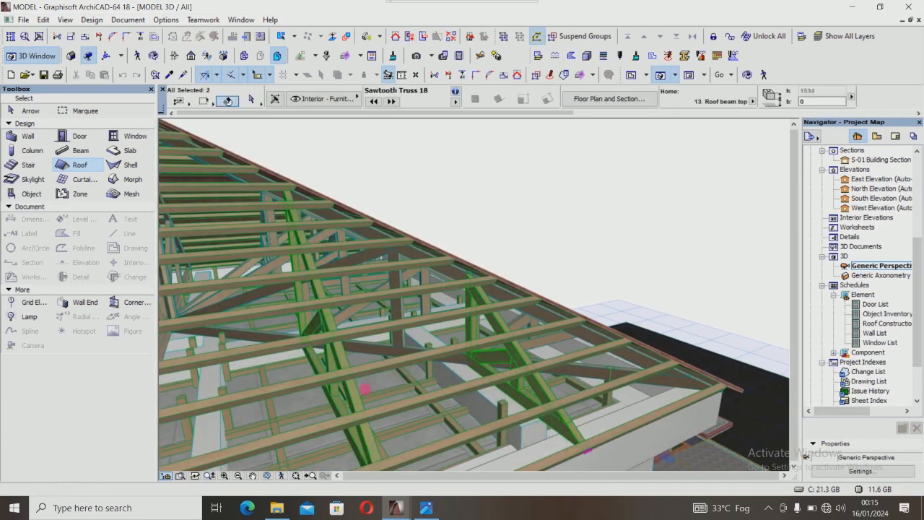
{"action": "left_click", "coordinate": [357, 390], "text": "shift"}
{"action": "scroll", "coordinate": [614, 299], "scroll_direction": "down", "scroll_amount": 3}
{"action": "scroll", "coordinate": [657, 332], "scroll_direction": "up", "scroll_amount": 5}
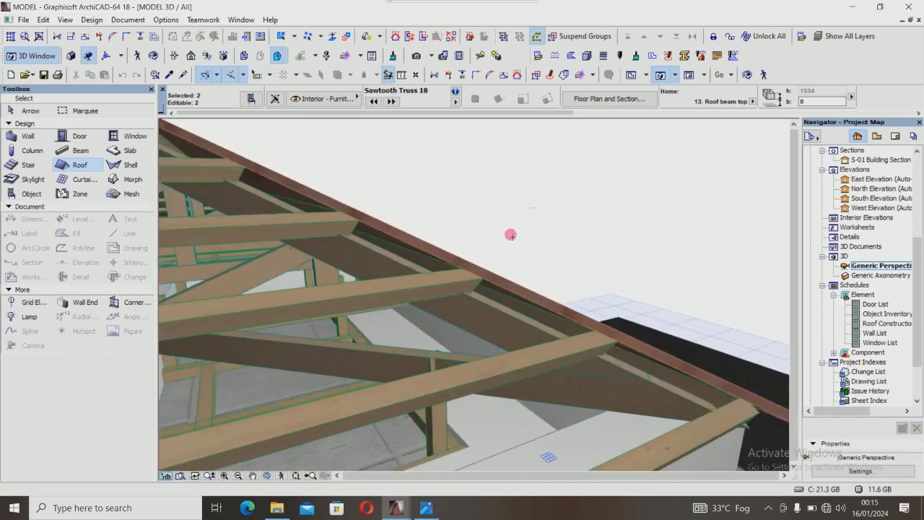
{"action": "scroll", "coordinate": [513, 235], "scroll_direction": "down", "scroll_amount": 5}
{"action": "key", "text": "Escape"}
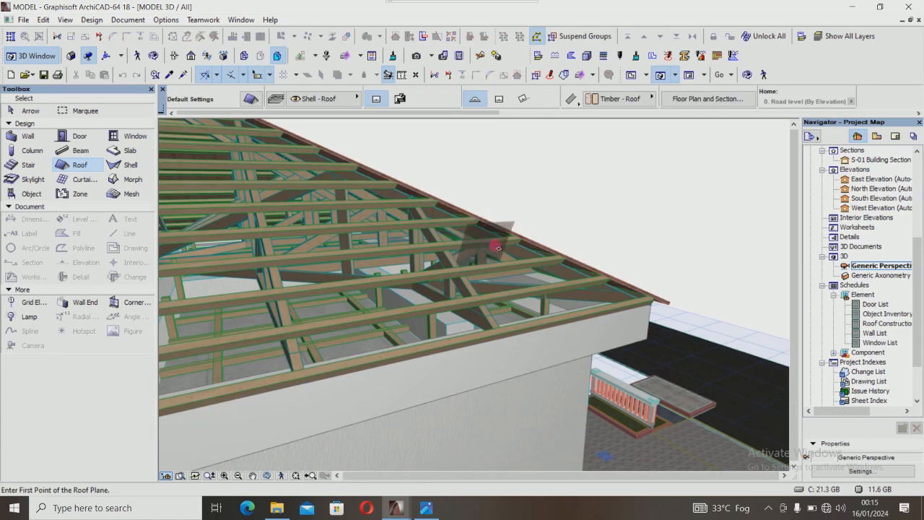
Inspect the single normal-slope truss farther from the hip corner by selecting it, and deselect it.
{"action": "scroll", "coordinate": [542, 271], "scroll_direction": "up", "scroll_amount": 2}
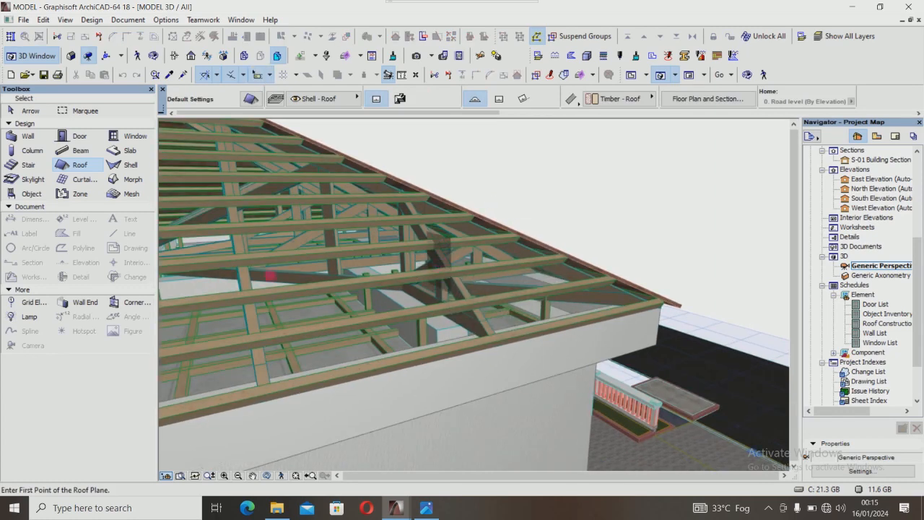
{"action": "left_click", "coordinate": [243, 281], "text": "shift"}
{"action": "left_click", "coordinate": [244, 282]}
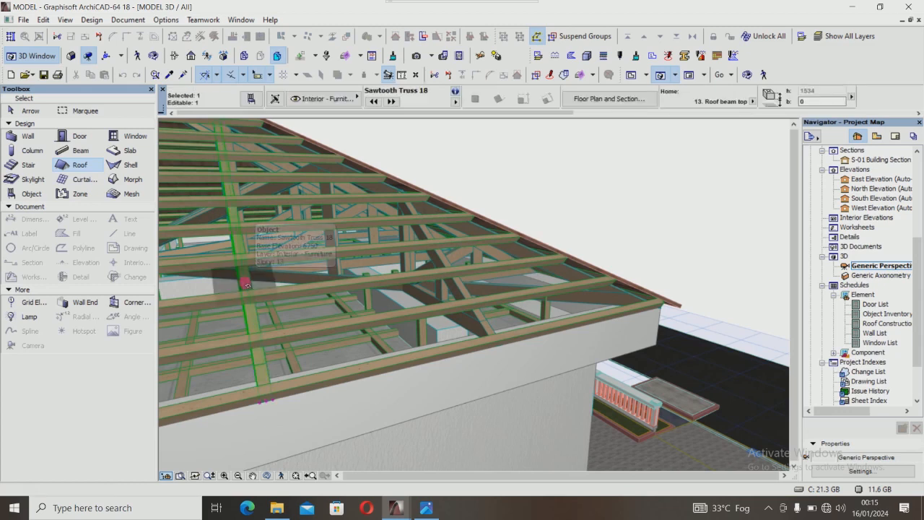
{"action": "key", "text": "shift"}
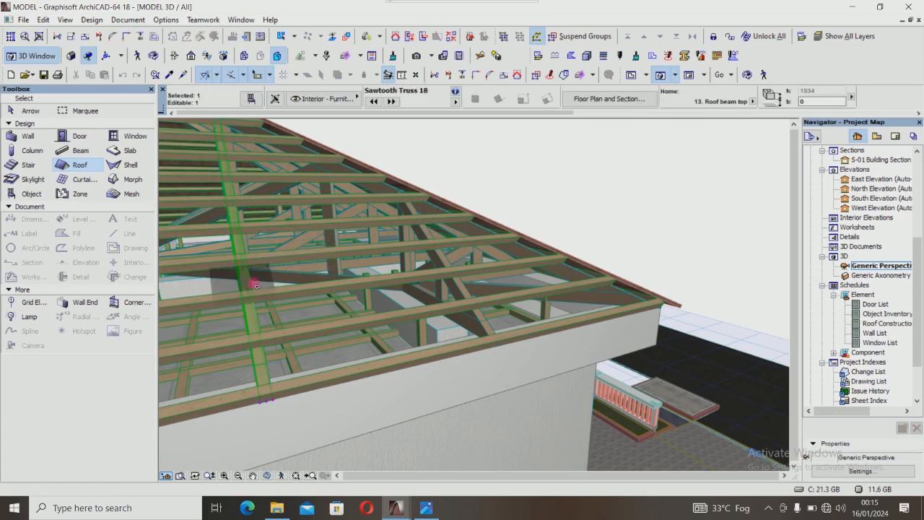
{"action": "left_click", "coordinate": [572, 213]}
Select the diagonal hip truss together with a normal-slope truss to compare their slopes, and clear the selection.
{"action": "scroll", "coordinate": [577, 278], "scroll_direction": "up", "scroll_amount": 2}
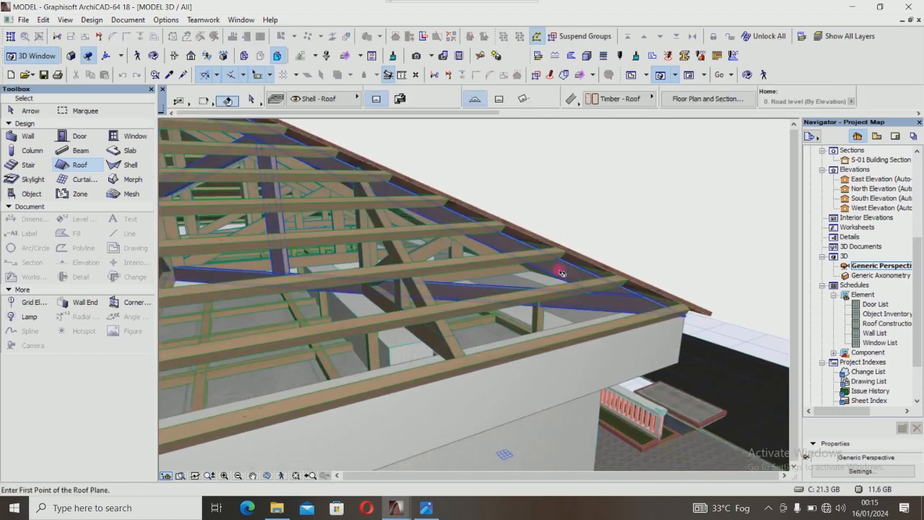
{"action": "left_click", "coordinate": [561, 271]}
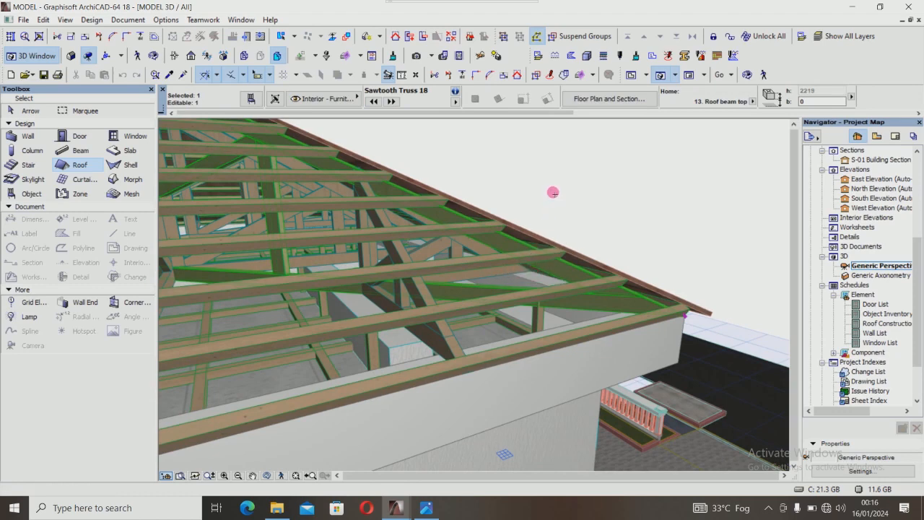
{"action": "scroll", "coordinate": [578, 242], "scroll_direction": "down", "scroll_amount": 2}
{"action": "scroll", "coordinate": [588, 247], "scroll_direction": "up", "scroll_amount": 2}
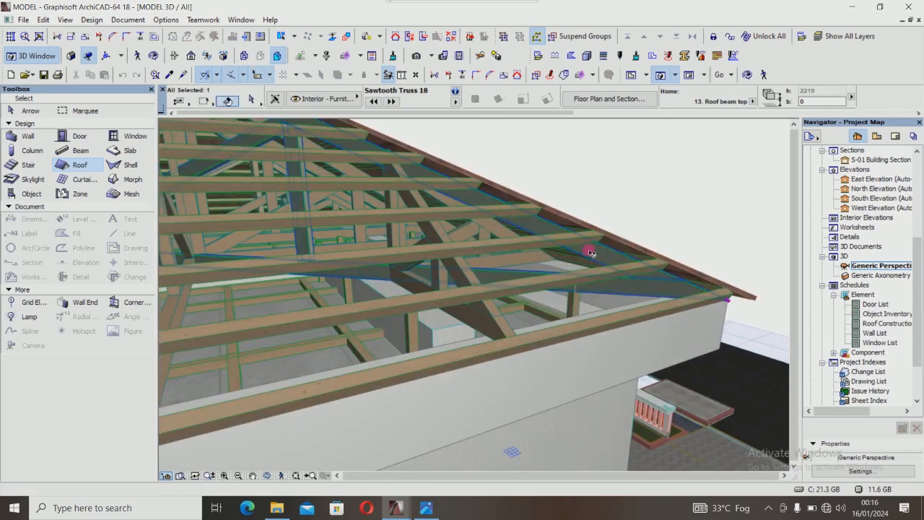
{"action": "scroll", "coordinate": [591, 254], "scroll_direction": "down", "scroll_amount": 1}
{"action": "left_click", "coordinate": [244, 256], "text": "shift"}
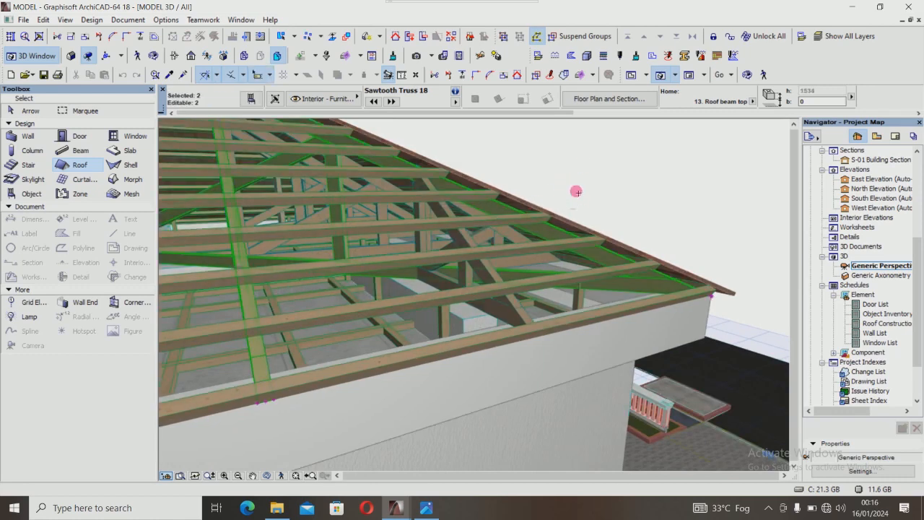
{"action": "key", "text": "Escape"}
Consult the roof slope formula picture, return to the MODEL project, and select the hip truss at the roof corner.
{"action": "left_click", "coordinate": [426, 508]}
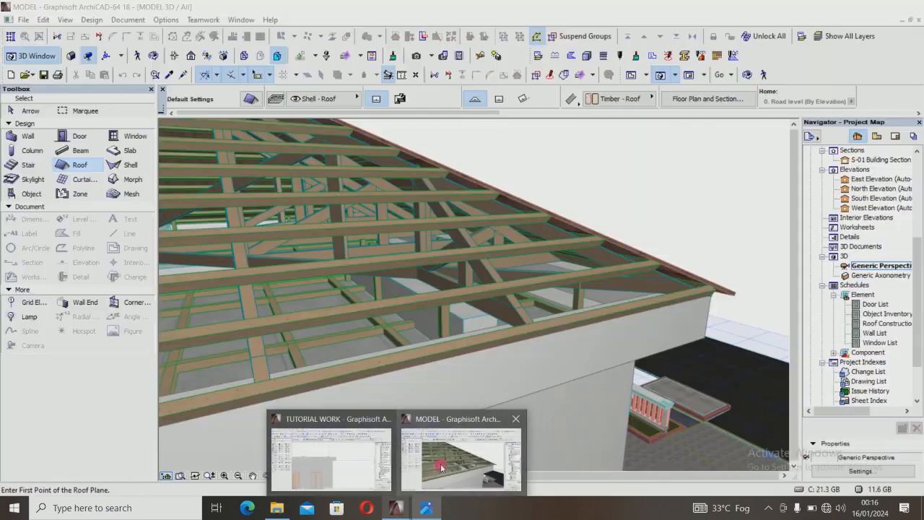
{"action": "left_click", "coordinate": [439, 451]}
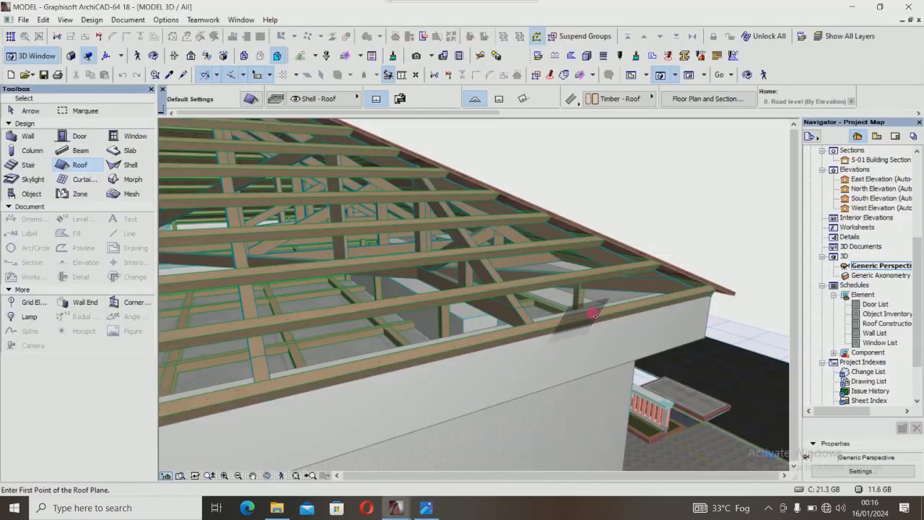
{"action": "left_click", "coordinate": [607, 257]}
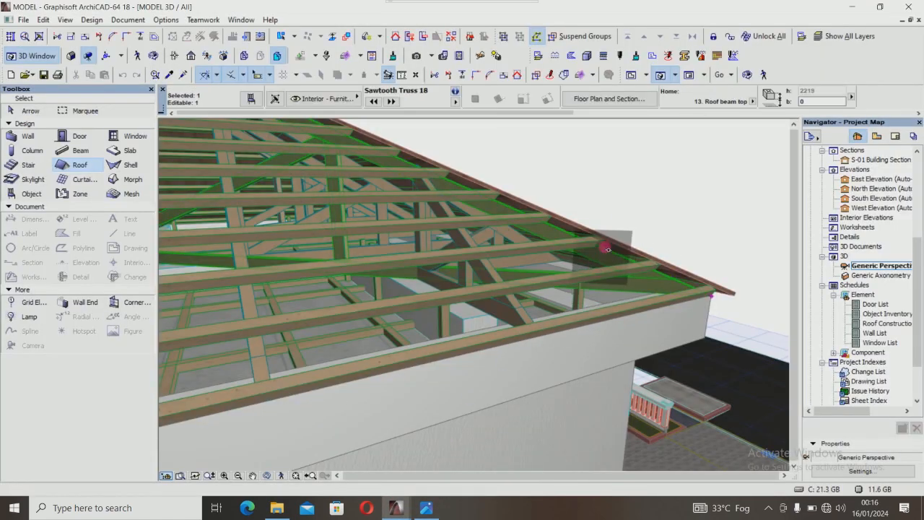
{"action": "scroll", "coordinate": [610, 260], "scroll_direction": "up", "scroll_amount": 2}
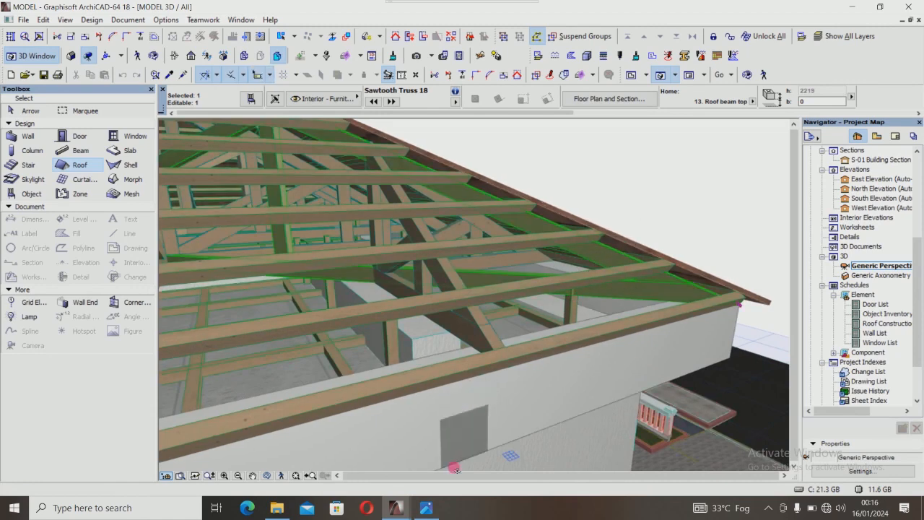
{"action": "left_click", "coordinate": [405, 434]}
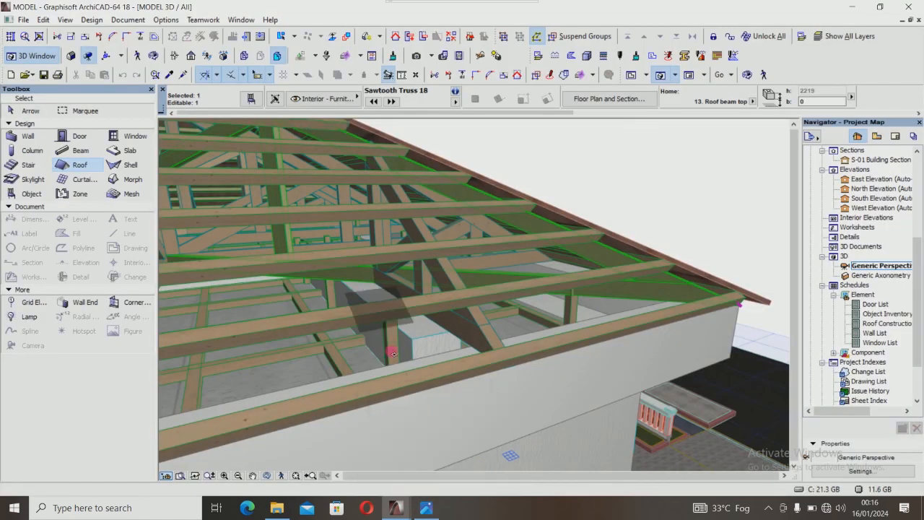
Review the edge slope angle calculation picture, and in the MODEL project inspect the short truss beside the hip, deselecting it at the end.
{"action": "left_click", "coordinate": [427, 504]}
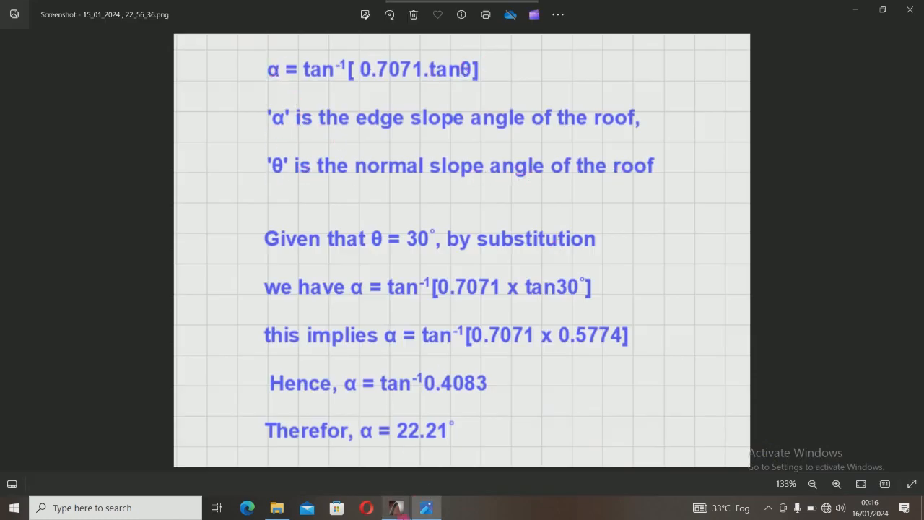
{"action": "mouse_move", "coordinate": [405, 510]}
{"action": "left_click", "coordinate": [464, 448]}
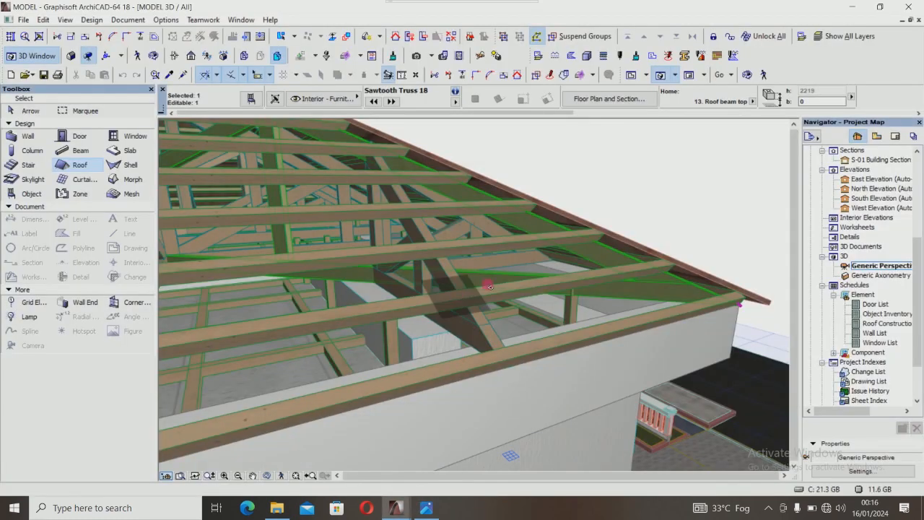
{"action": "left_click", "coordinate": [443, 281], "text": "shift"}
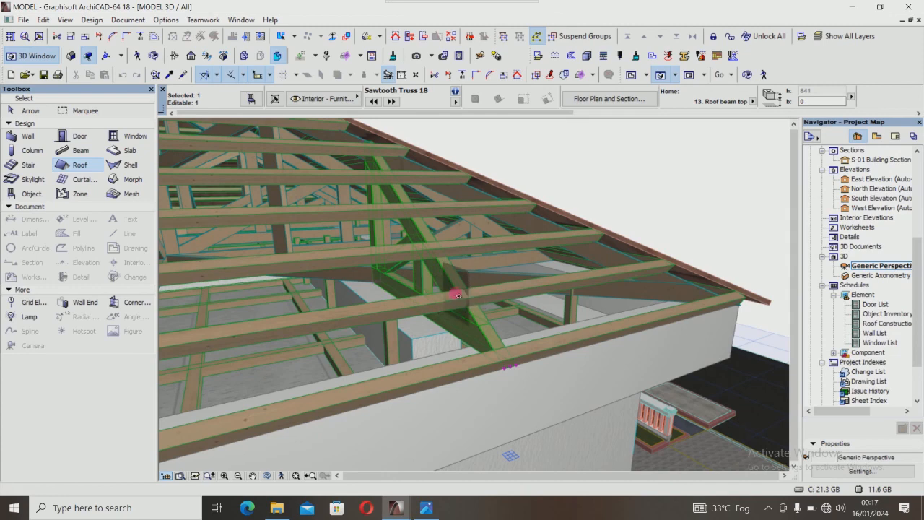
{"action": "key", "text": "Escape"}
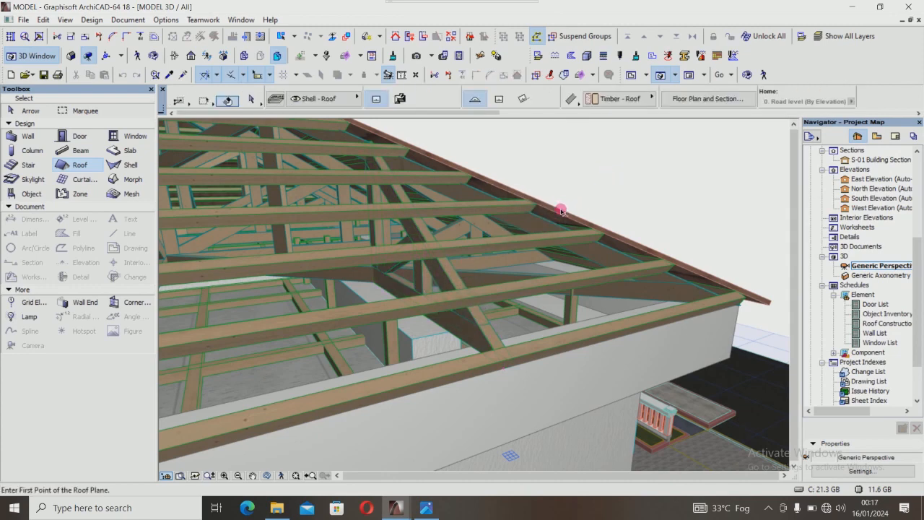
Check the tiled roof plane's pitch in its selection settings, and close them with the roof deselected.
{"action": "left_click", "coordinate": [561, 211]}
{"action": "left_click", "coordinate": [251, 99]}
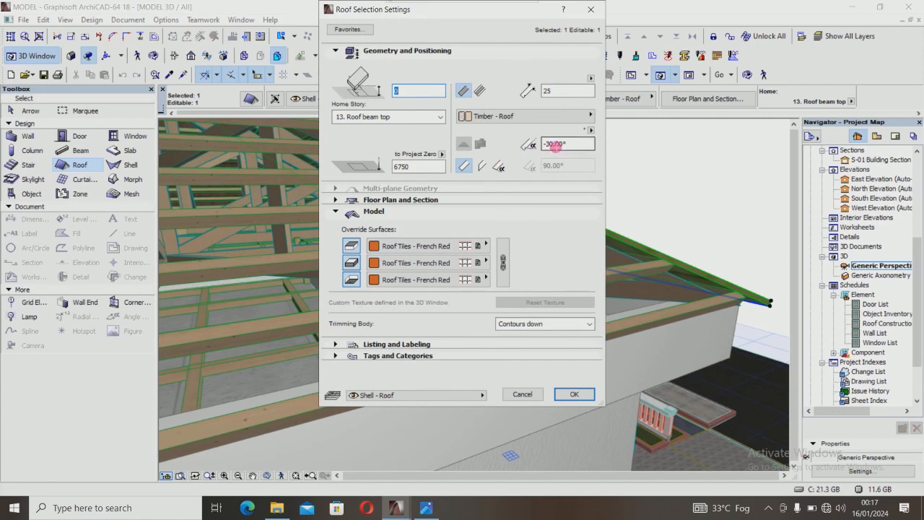
{"action": "left_click", "coordinate": [591, 9]}
{"action": "key", "text": "Escape"}
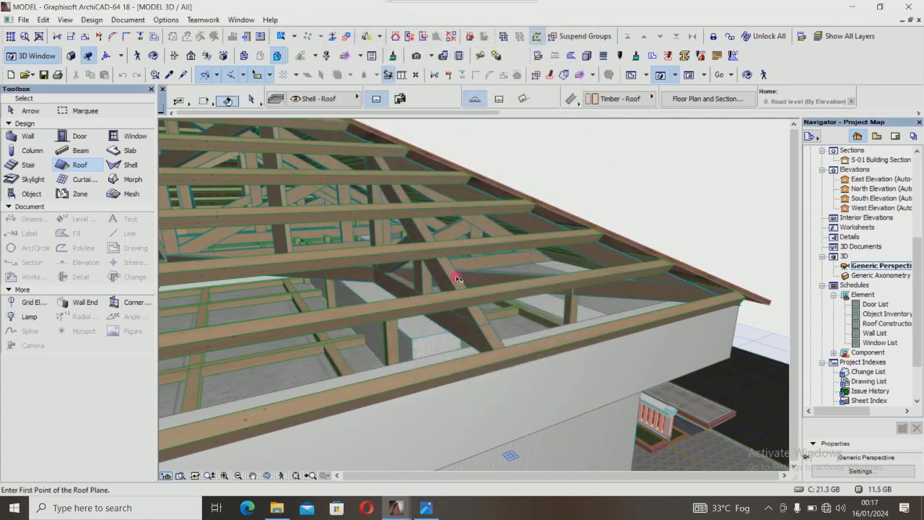
Check the slope angle of the short truss near the hip in its selection settings, and close them with the truss deselected.
{"action": "left_click", "coordinate": [445, 270], "text": "shift"}
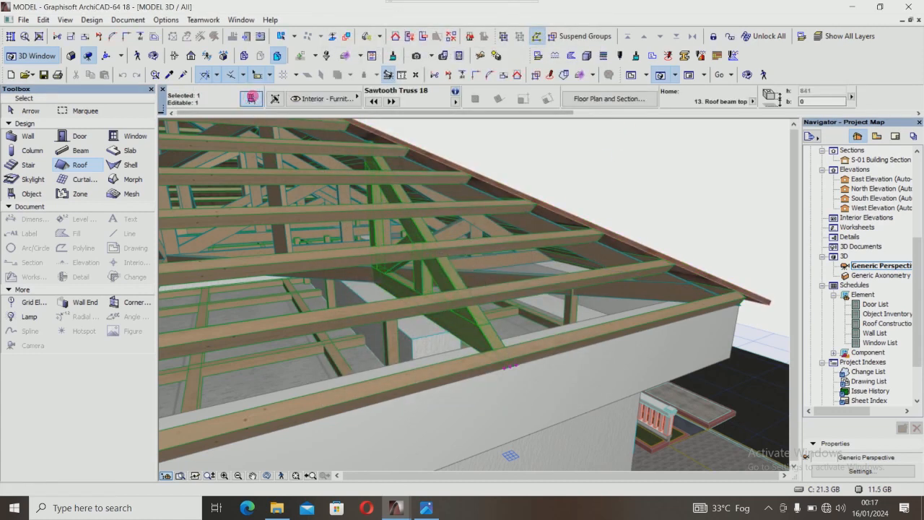
{"action": "left_click", "coordinate": [252, 98]}
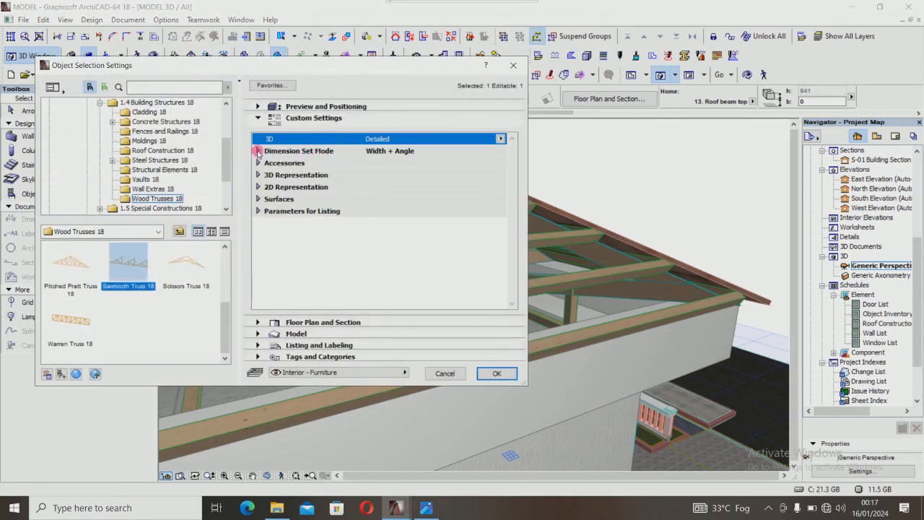
{"action": "left_click", "coordinate": [258, 151]}
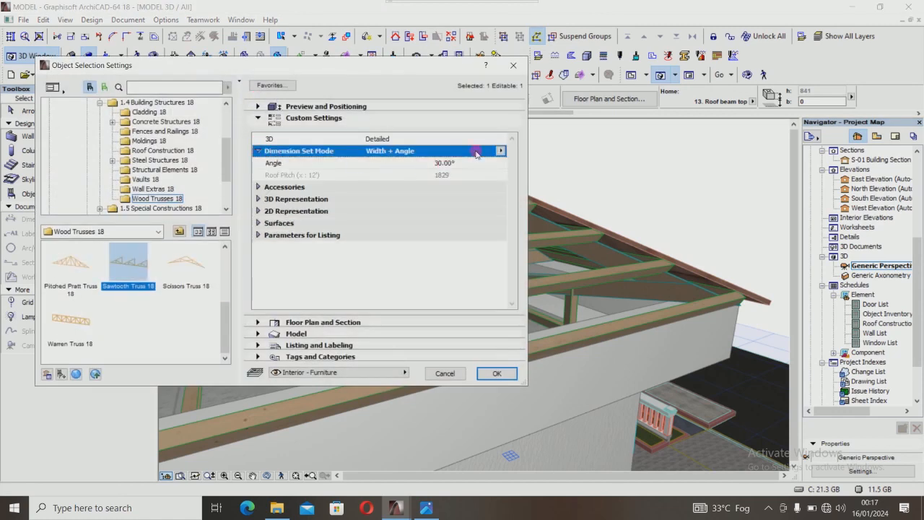
{"action": "left_click", "coordinate": [514, 65]}
{"action": "key", "text": "Escape"}
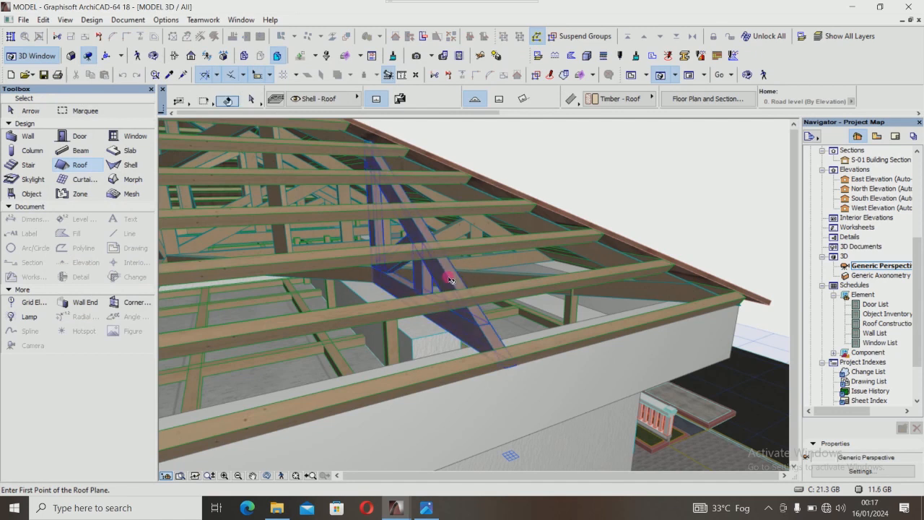
{"action": "left_click", "coordinate": [449, 280], "text": "shift"}
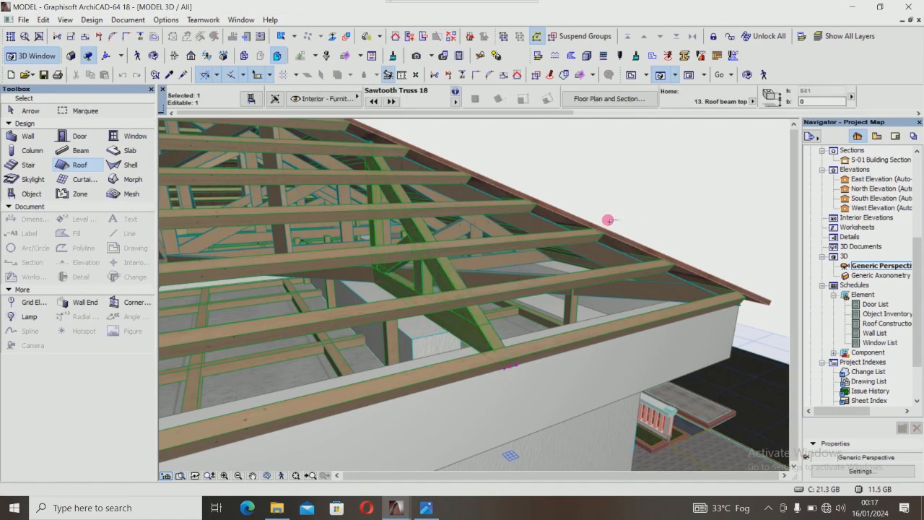
{"action": "key", "text": "Escape"}
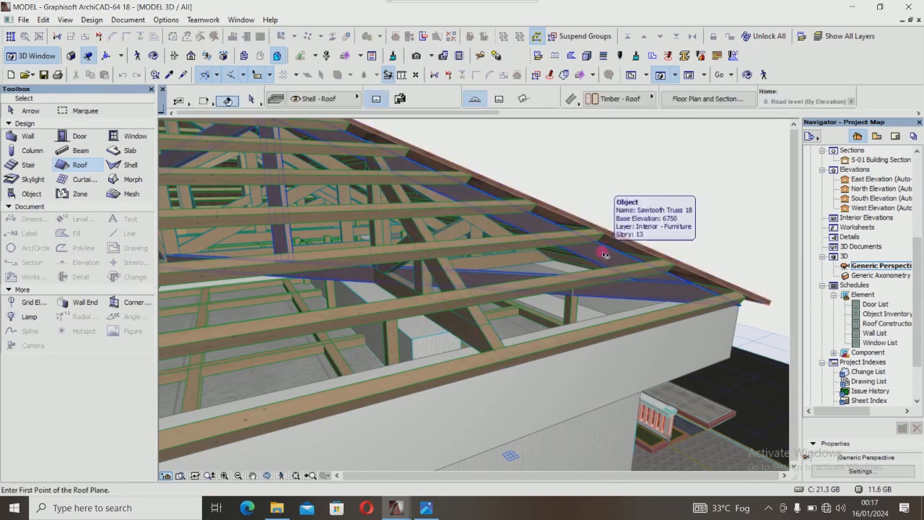
Review the edge slope angle calculation picture, and check the tiled roof plane's pitch in the MODEL project, deselecting the roof at the end.
{"action": "left_click", "coordinate": [426, 507]}
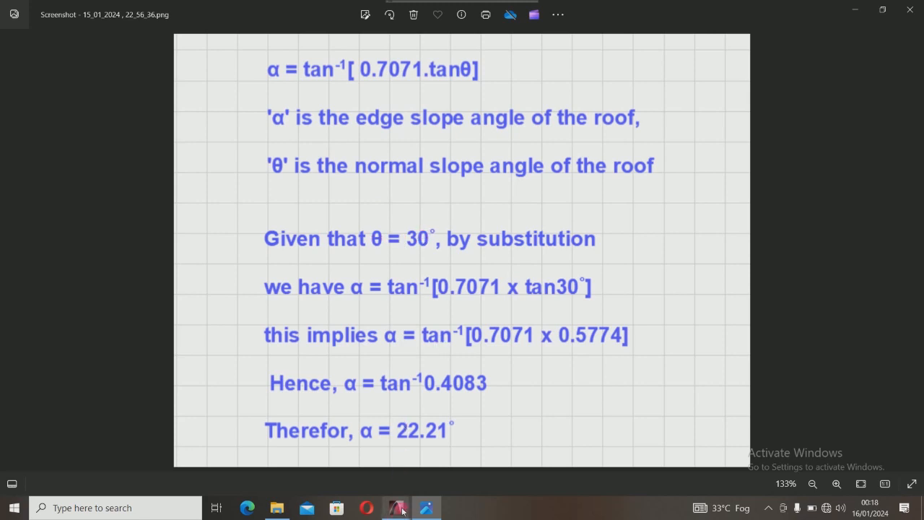
{"action": "mouse_move", "coordinate": [396, 508]}
{"action": "left_click", "coordinate": [462, 441]}
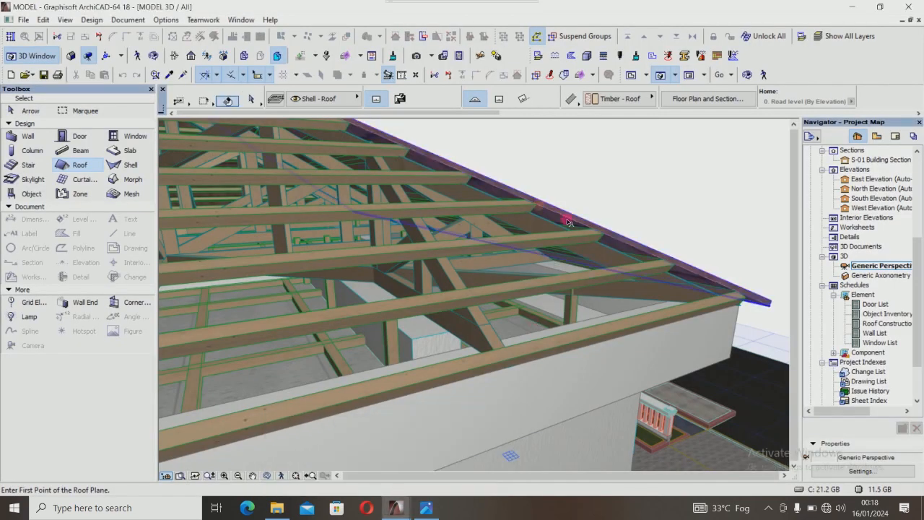
{"action": "left_click", "coordinate": [611, 232], "text": "shift"}
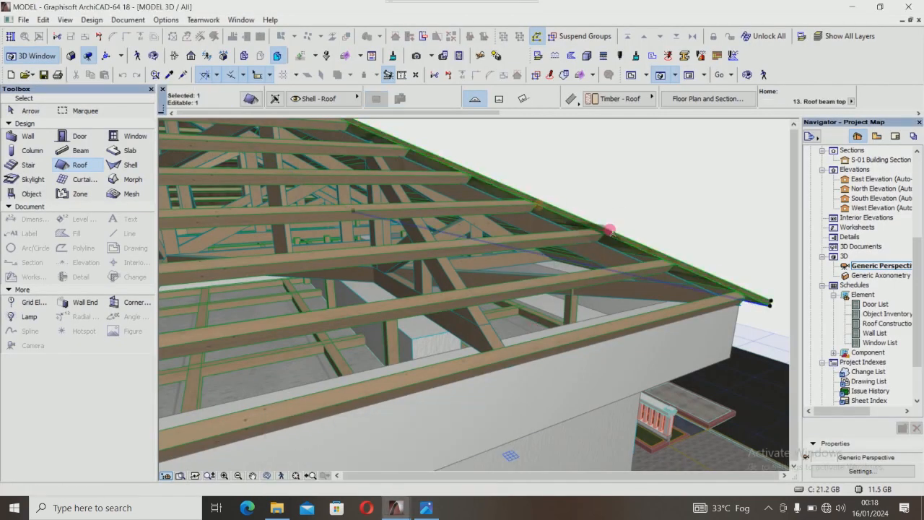
{"action": "left_click", "coordinate": [250, 98]}
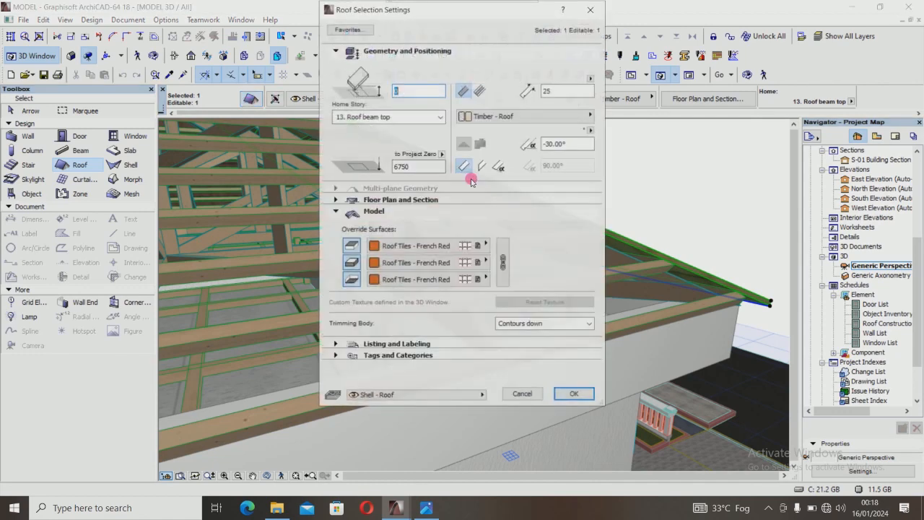
{"action": "left_click", "coordinate": [591, 9]}
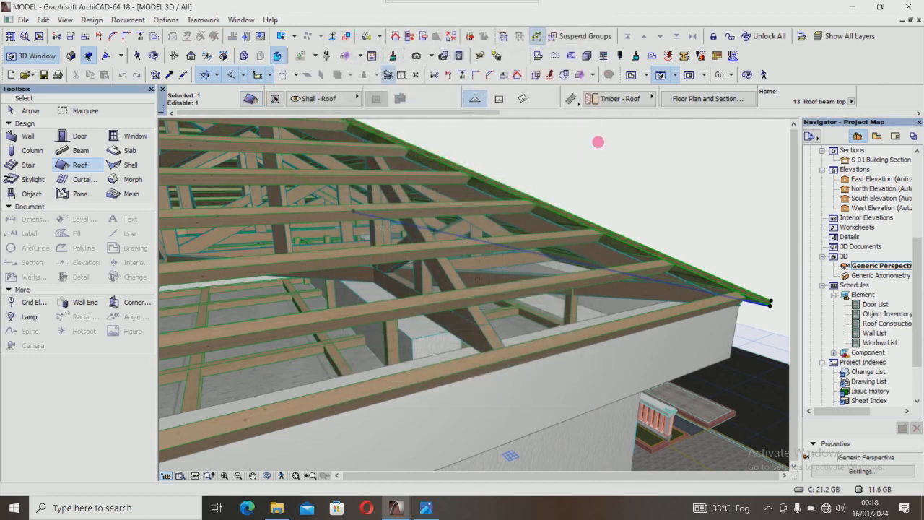
{"action": "left_click", "coordinate": [537, 173]}
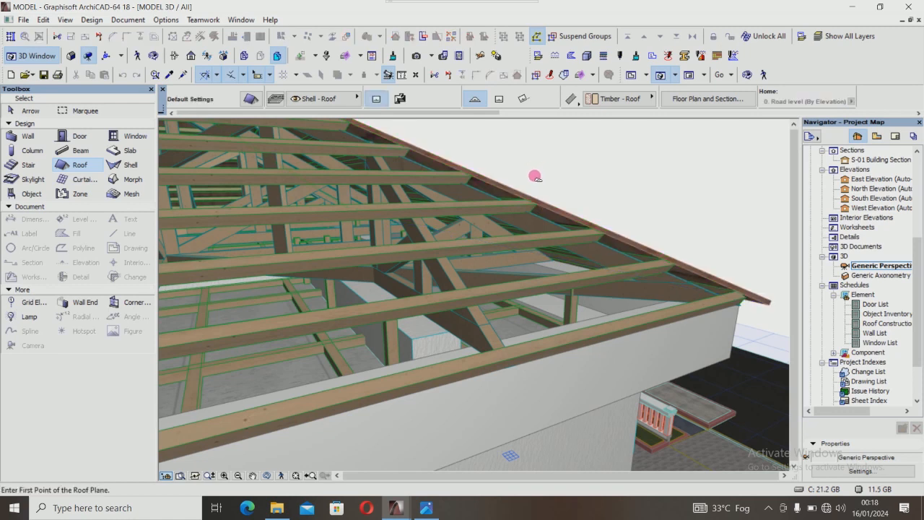
Point out the hip truss at the roof corner by selecting it, clear the selection, and consult the slope calculation picture again.
{"action": "left_click", "coordinate": [606, 253]}
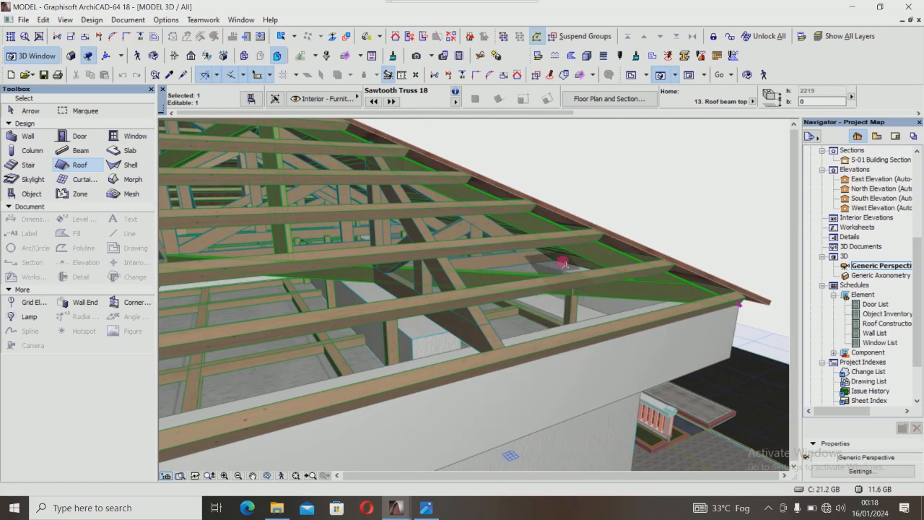
{"action": "key", "text": "Escape"}
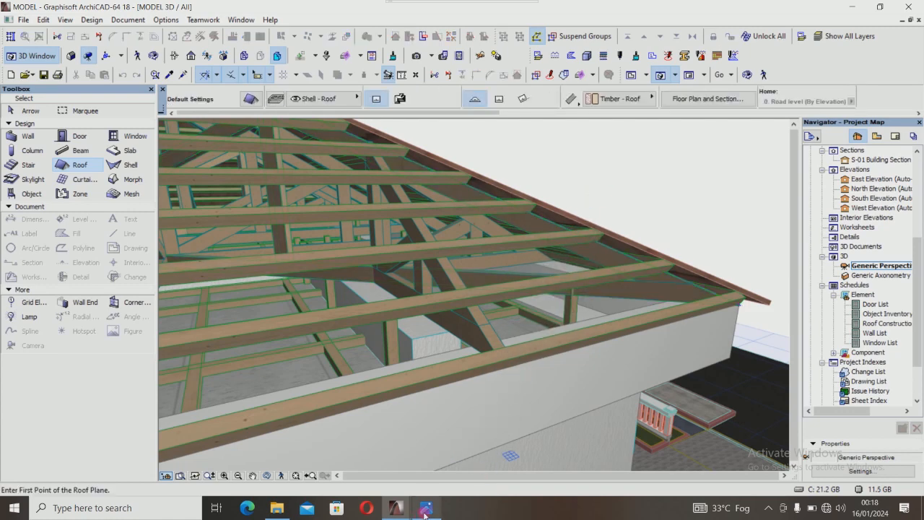
{"action": "left_click", "coordinate": [426, 508]}
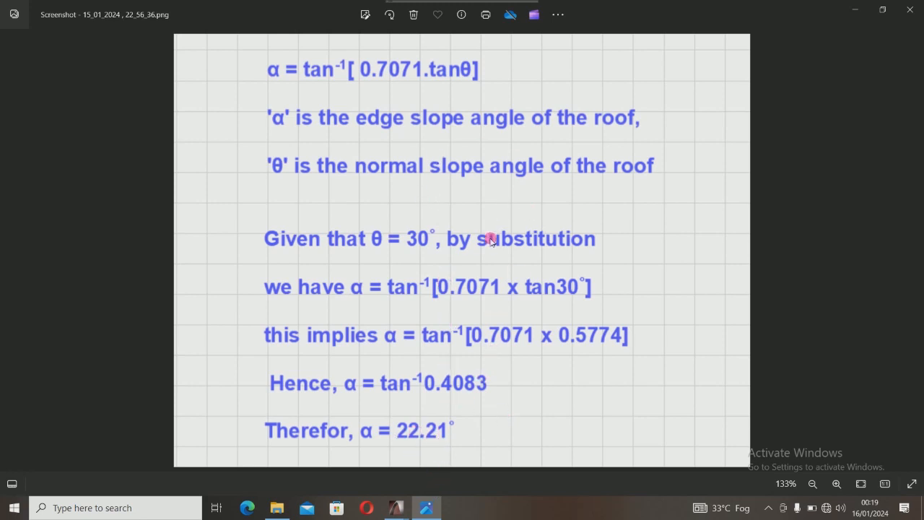
Switch to the TUTORIAL WORK project and open the floor plan of story 13. Roof beam top.
{"action": "mouse_move", "coordinate": [396, 508]}
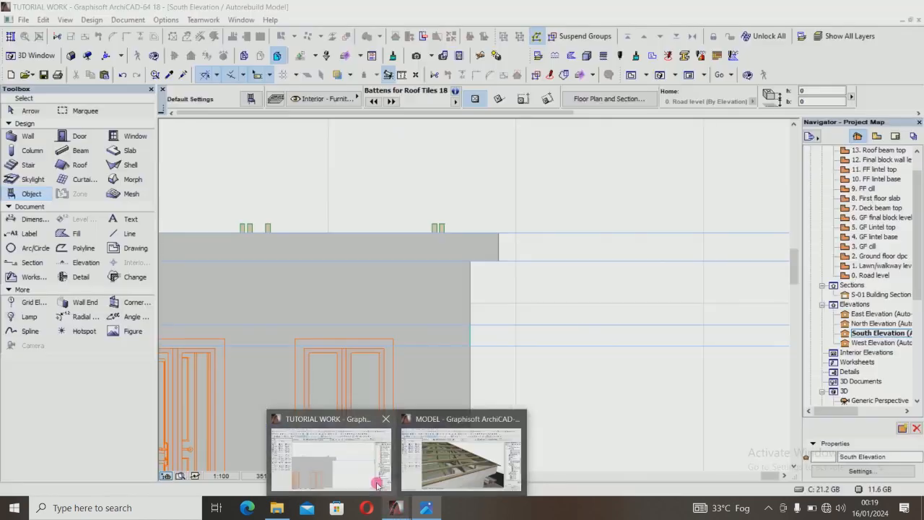
{"action": "left_click", "coordinate": [376, 484]}
{"action": "scroll", "coordinate": [570, 267], "scroll_direction": "down", "scroll_amount": 5}
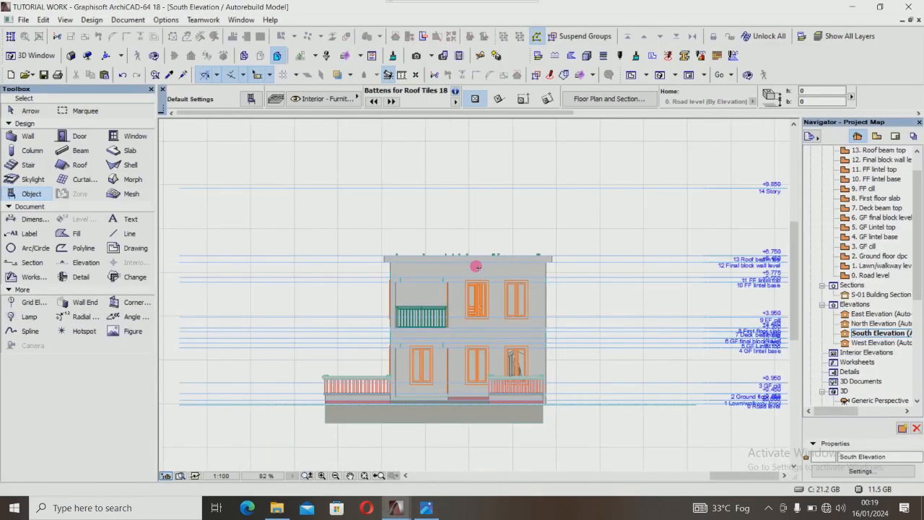
{"action": "scroll", "coordinate": [446, 247], "scroll_direction": "up", "scroll_amount": 4}
{"action": "left_click", "coordinate": [631, 75]}
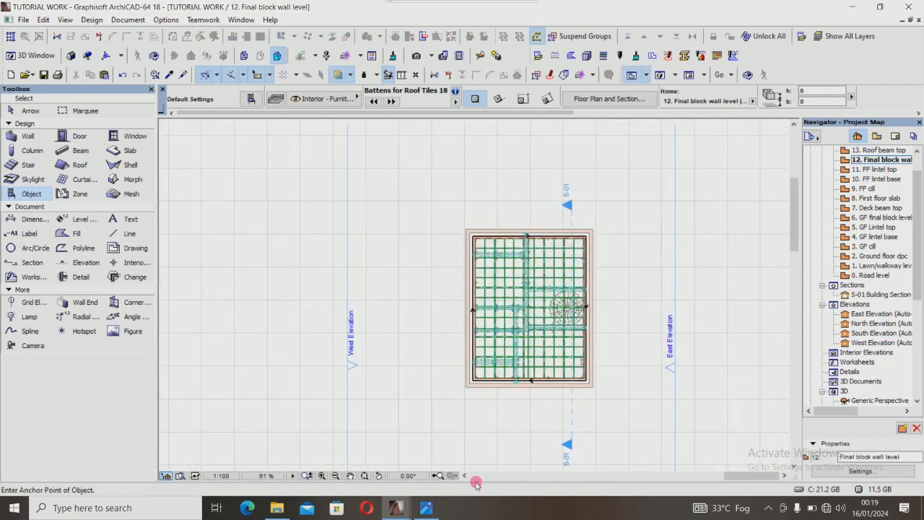
{"action": "scroll", "coordinate": [921, 205], "scroll_direction": "up", "scroll_amount": 1}
{"action": "scroll", "coordinate": [922, 205], "scroll_direction": "up", "scroll_amount": 1}
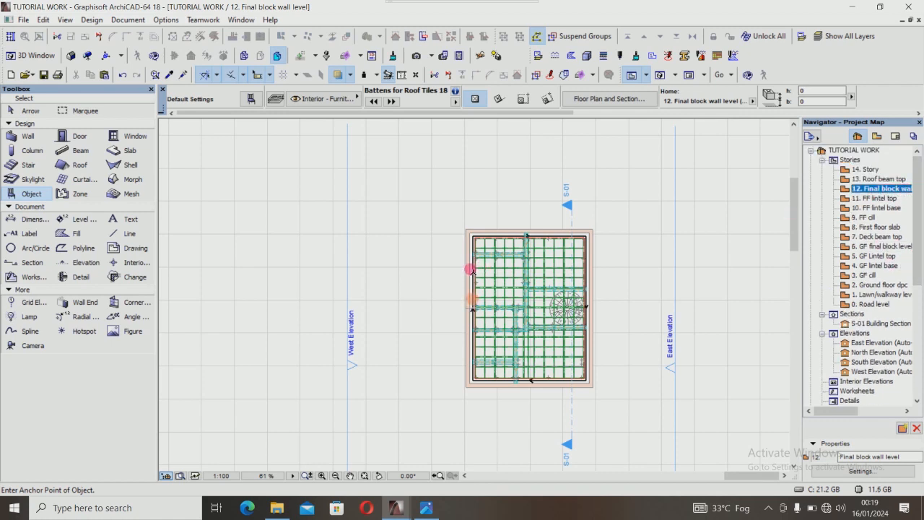
{"action": "double_click", "coordinate": [872, 181]}
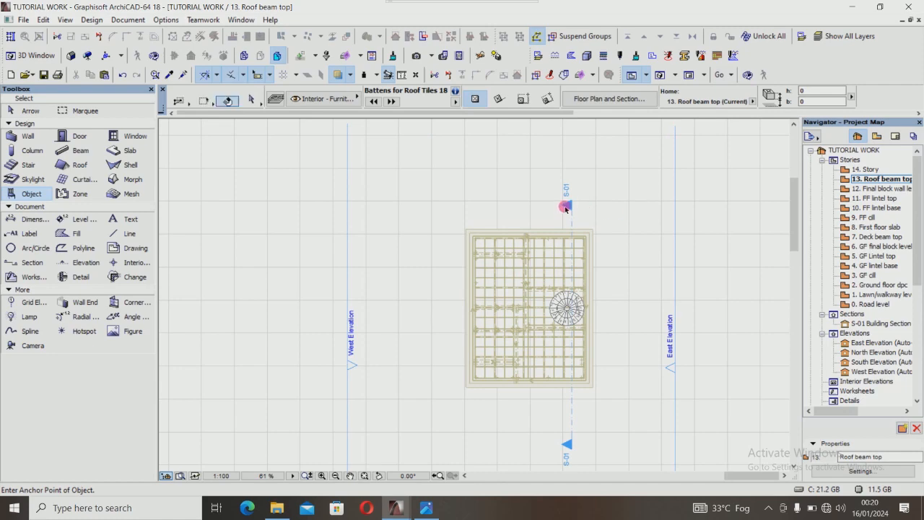
Open the S-01 building section from its marker, examine the roof beam top level, and return to the floor plan.
{"action": "left_click", "coordinate": [568, 206]}
{"action": "right_click", "coordinate": [567, 206]}
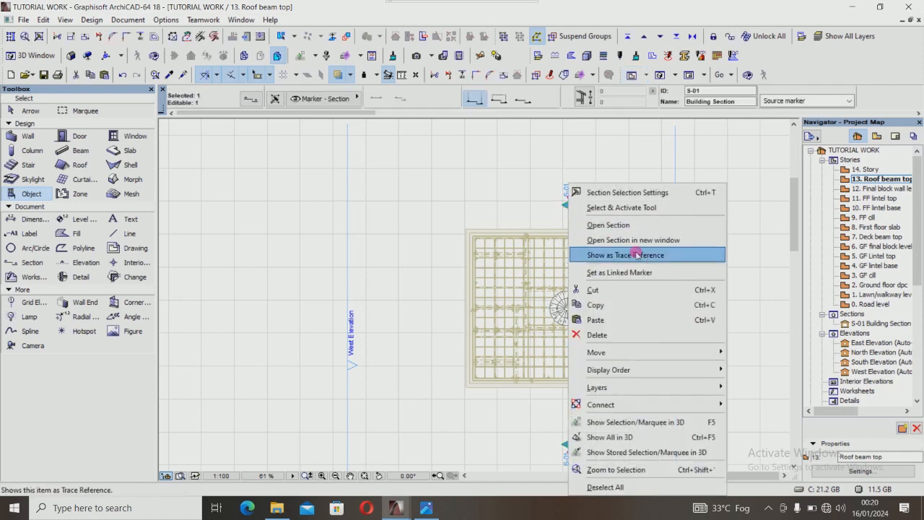
{"action": "left_click", "coordinate": [619, 226]}
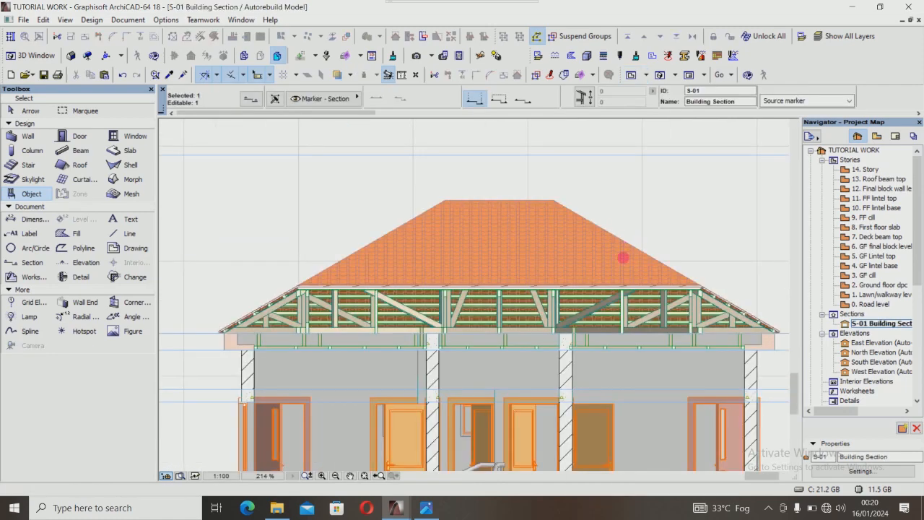
{"action": "scroll", "coordinate": [715, 318], "scroll_direction": "up", "scroll_amount": 6}
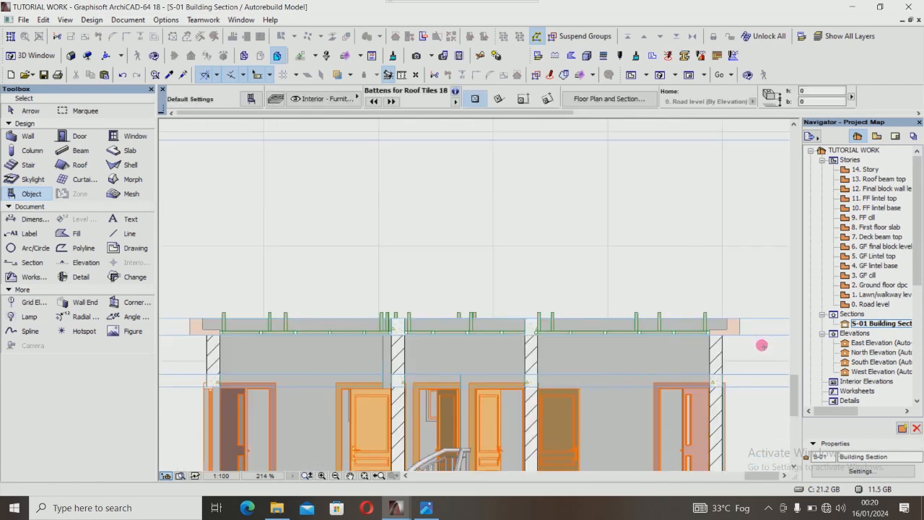
{"action": "scroll", "coordinate": [592, 279], "scroll_direction": "down", "scroll_amount": 6}
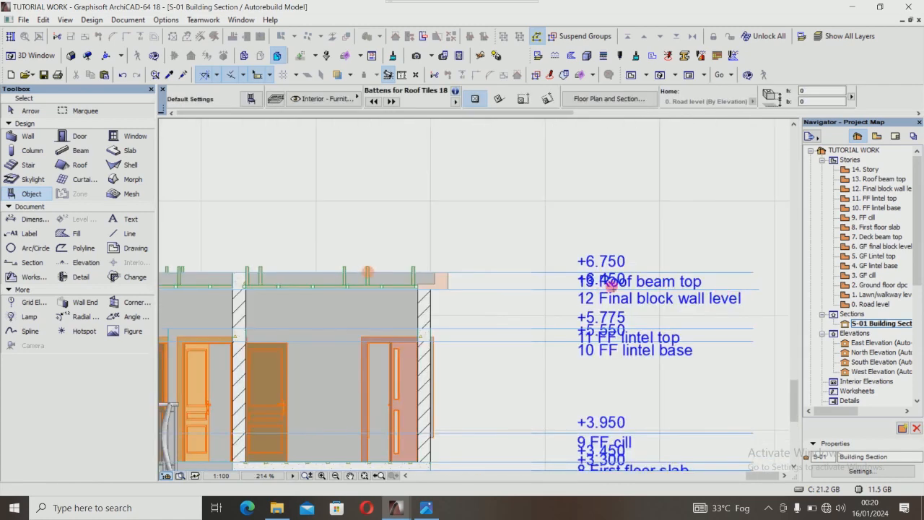
{"action": "scroll", "coordinate": [614, 284], "scroll_direction": "up", "scroll_amount": 2}
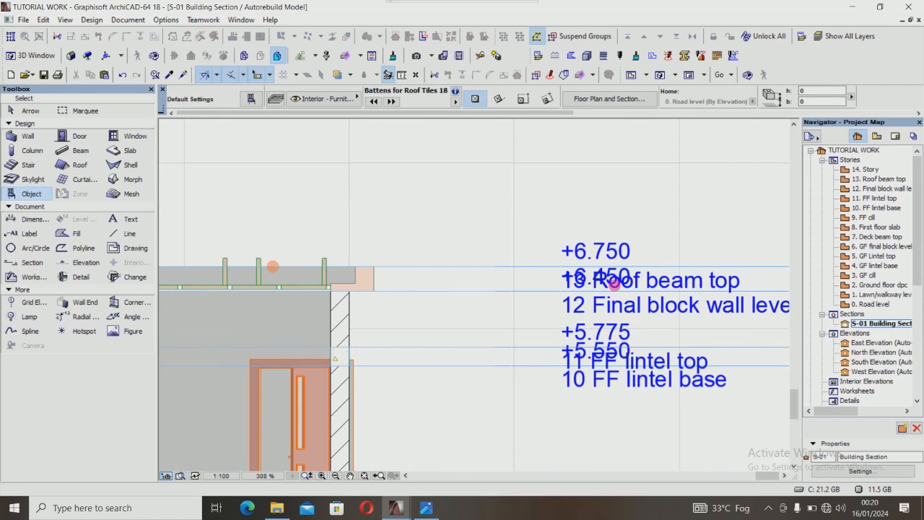
{"action": "left_click", "coordinate": [631, 74]}
{"action": "key", "text": "Escape"}
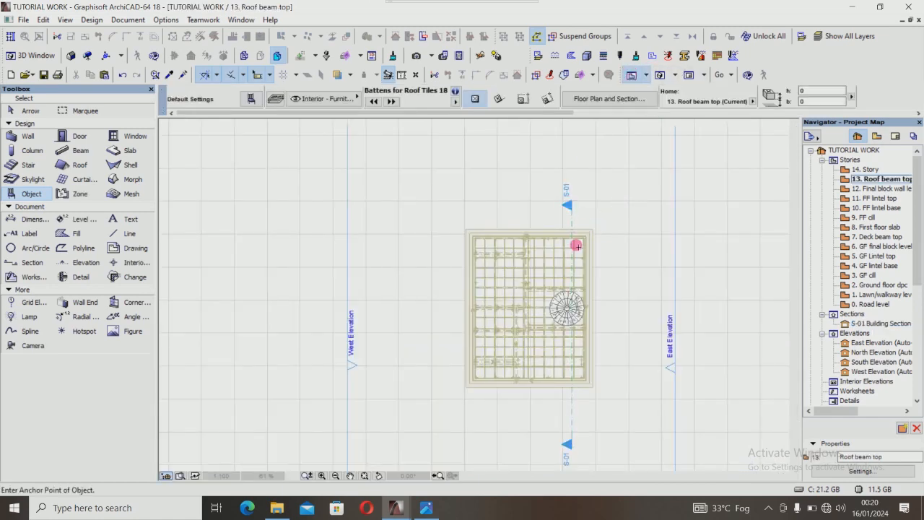
Draw a rectangular polyline around the outer edge of the roof beam, from corner to opposite corner.
{"action": "scroll", "coordinate": [576, 247], "scroll_direction": "up", "scroll_amount": 2}
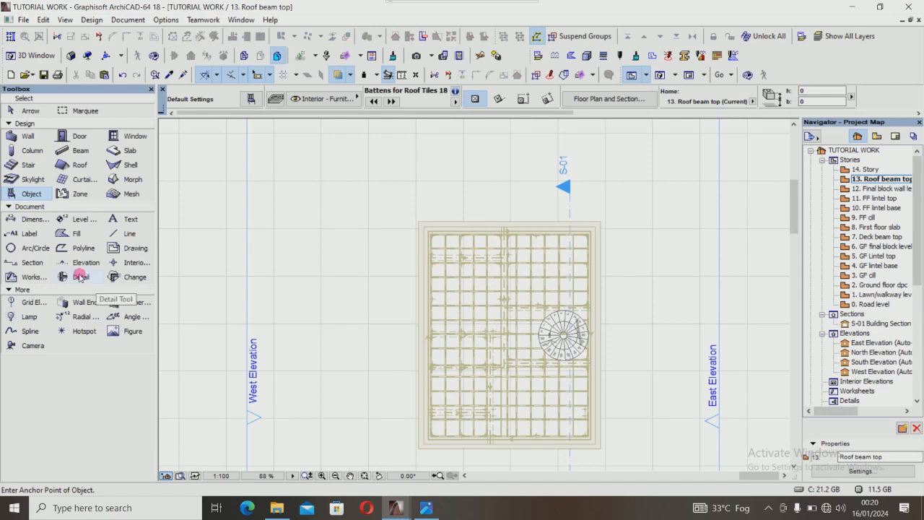
{"action": "left_click", "coordinate": [73, 249]}
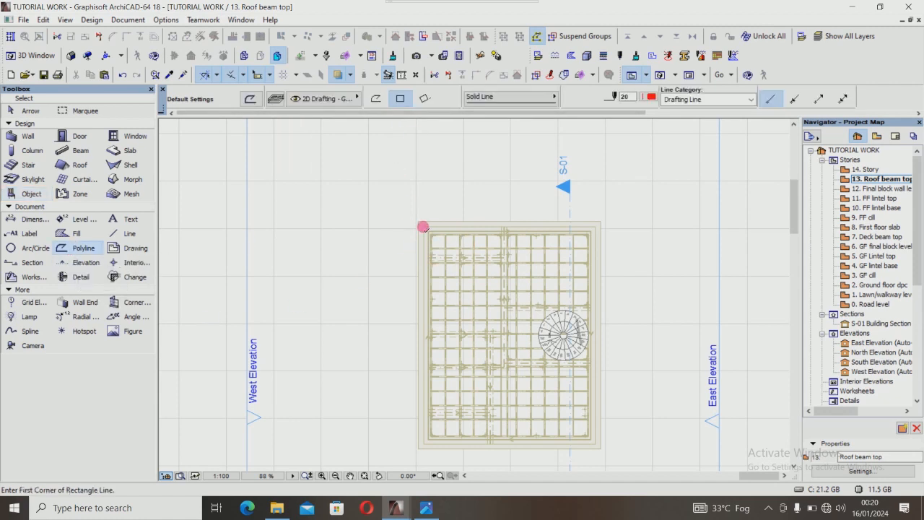
{"action": "left_click", "coordinate": [418, 221]}
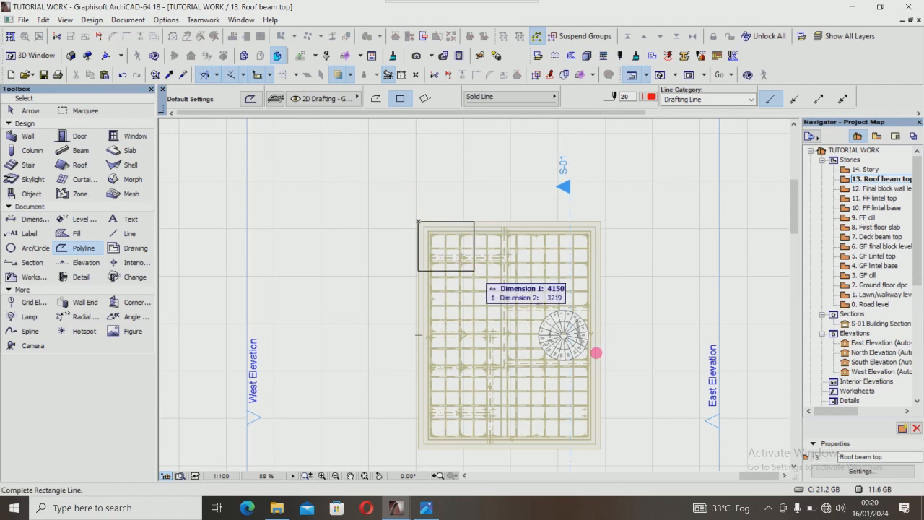
{"action": "left_click", "coordinate": [601, 448]}
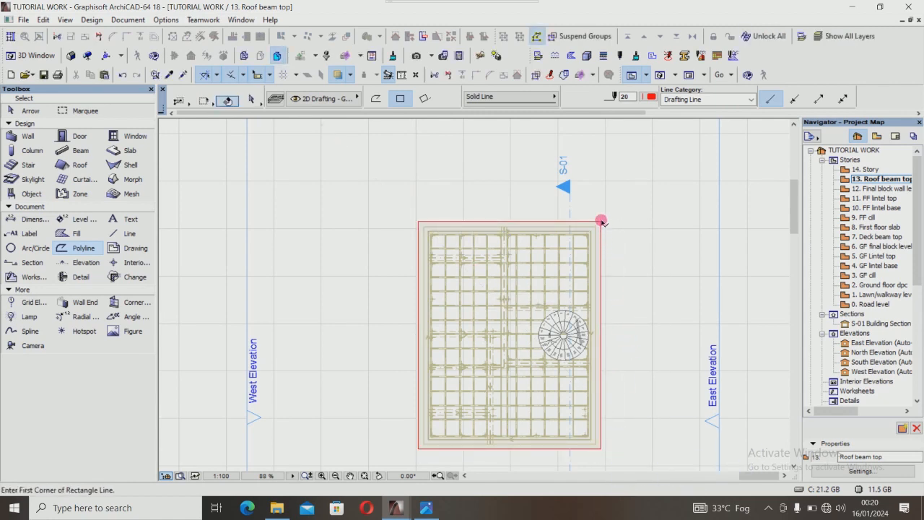
Copy the red rectangular outline in place and offset the copy outward on all sides by 100.
{"action": "key", "text": "ctrl+shift+d"}
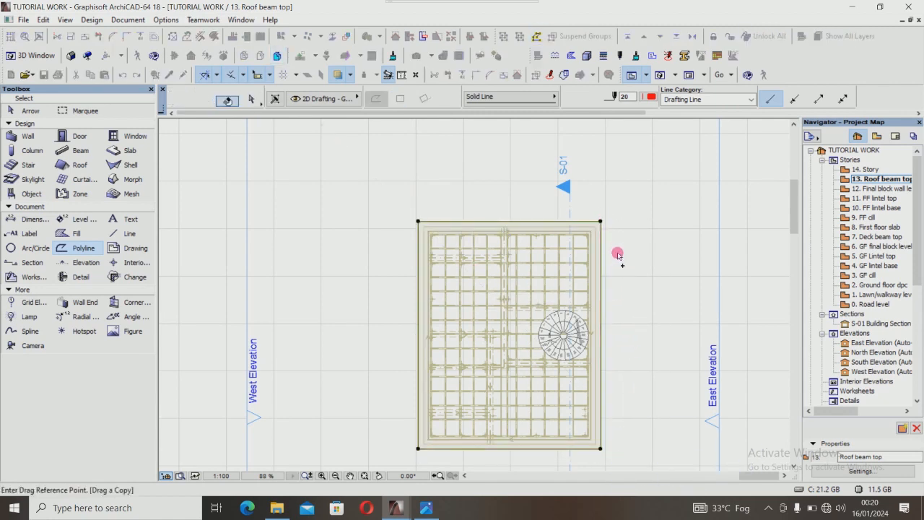
{"action": "left_click", "coordinate": [601, 221]}
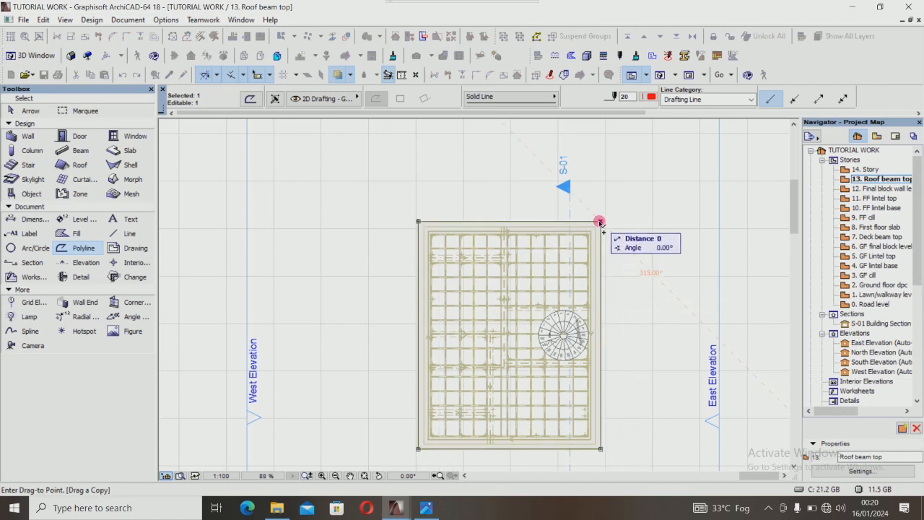
{"action": "left_click", "coordinate": [601, 221]}
{"action": "left_click", "coordinate": [602, 249]}
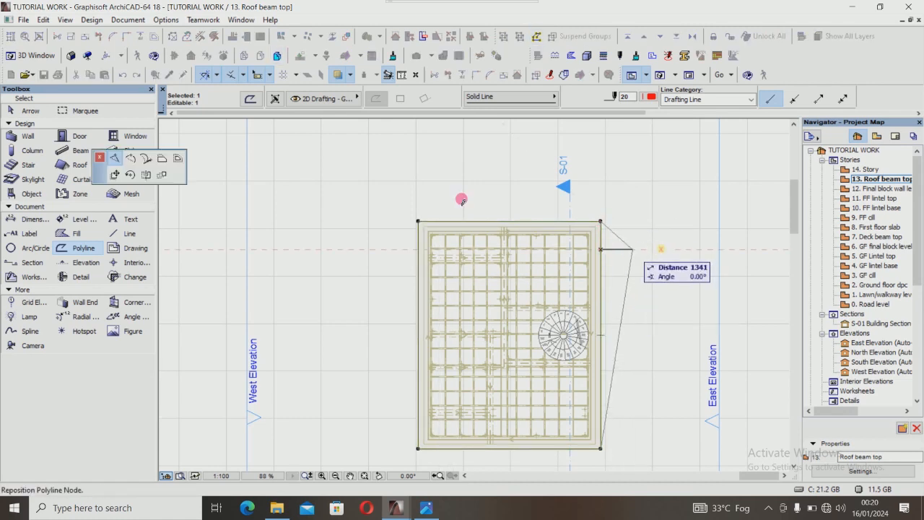
{"action": "left_click", "coordinate": [178, 161]}
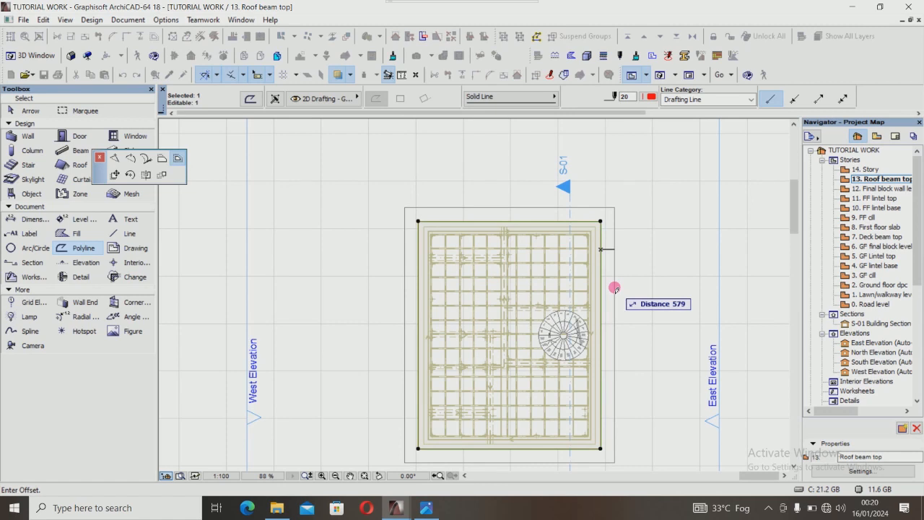
{"action": "type", "text": "1"}
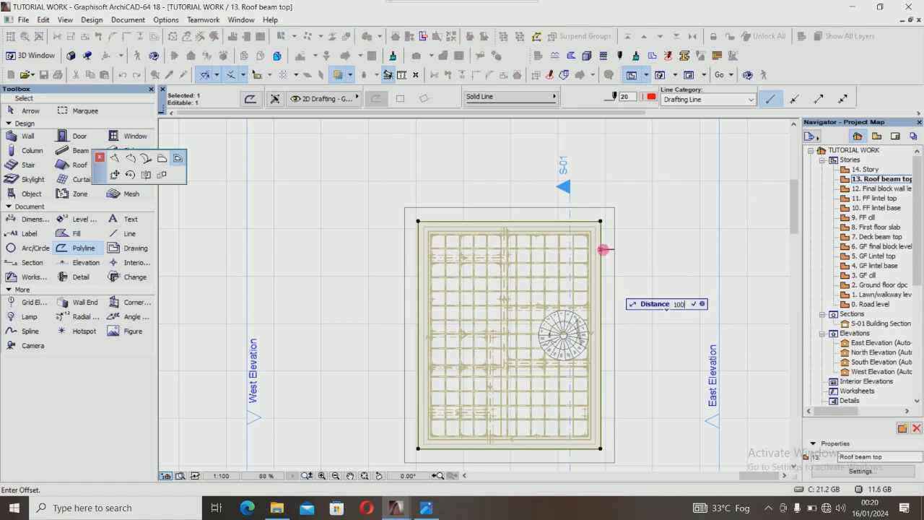
{"action": "type", "text": "00"}
{"action": "key", "text": "Return"}
{"action": "key", "text": "Escape"}
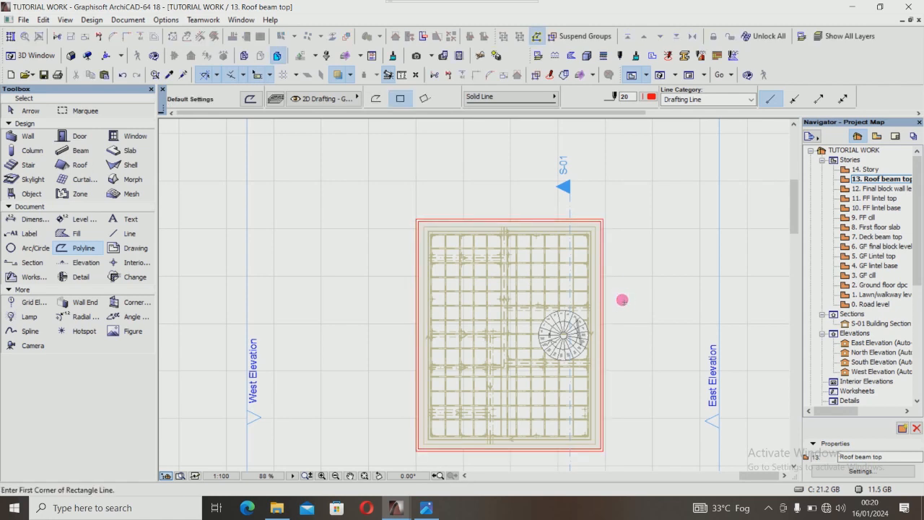
Draw 45° hip lines inward from the two lower corners of the outer rectangle, letting them cross.
{"action": "left_click", "coordinate": [130, 235]}
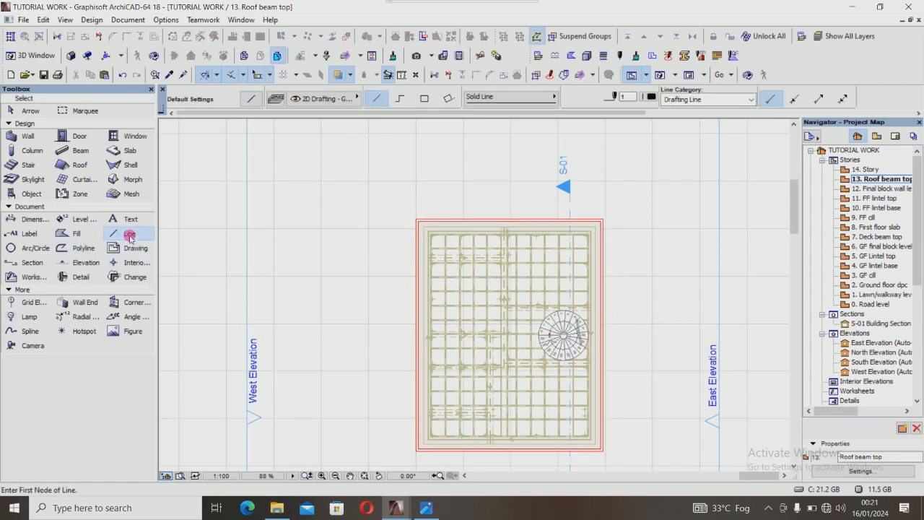
{"action": "scroll", "coordinate": [421, 454], "scroll_direction": "up", "scroll_amount": 3}
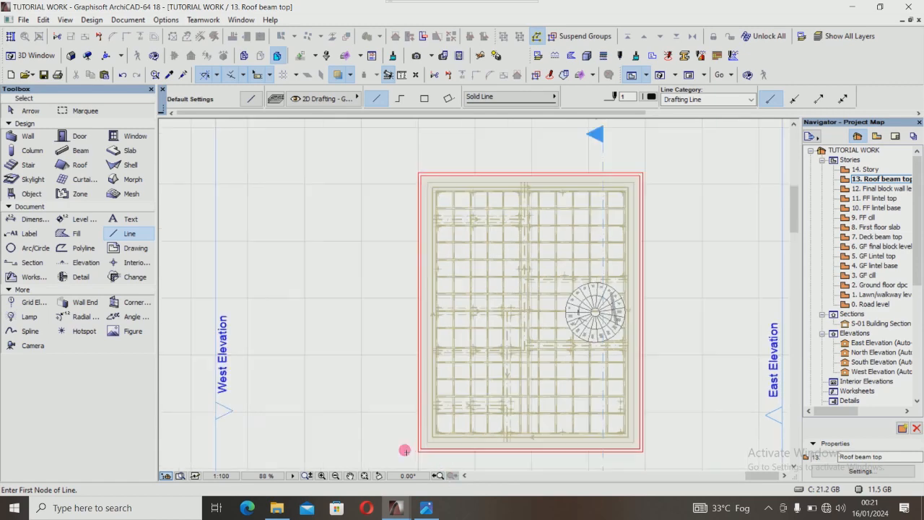
{"action": "left_click", "coordinate": [424, 453]}
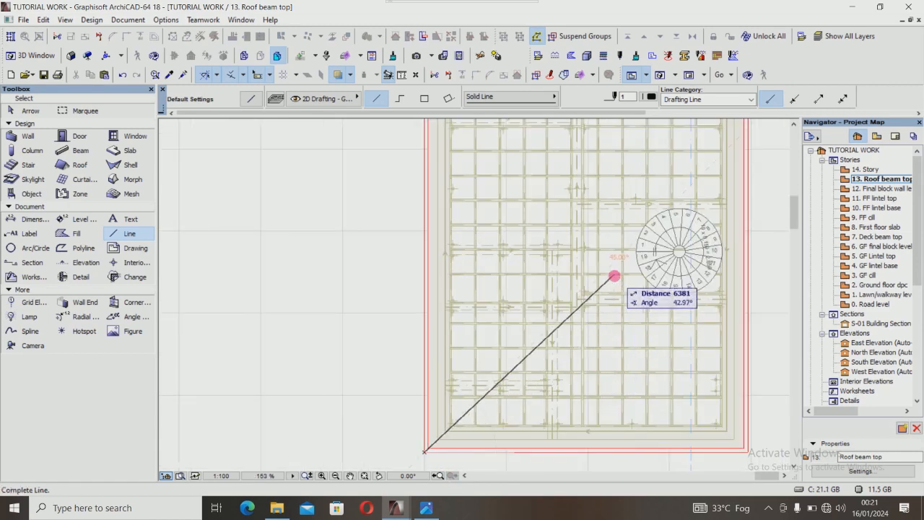
{"action": "left_click", "coordinate": [605, 261]}
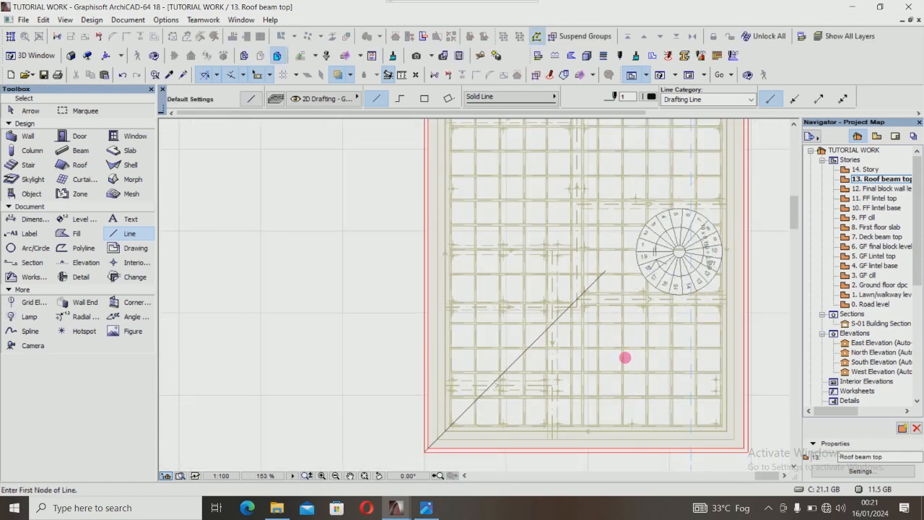
{"action": "middle_click_drag", "start_coordinate": [623, 355], "coordinate": [546, 282]}
{"action": "left_click", "coordinate": [670, 379]}
{"action": "left_click", "coordinate": [480, 190]}
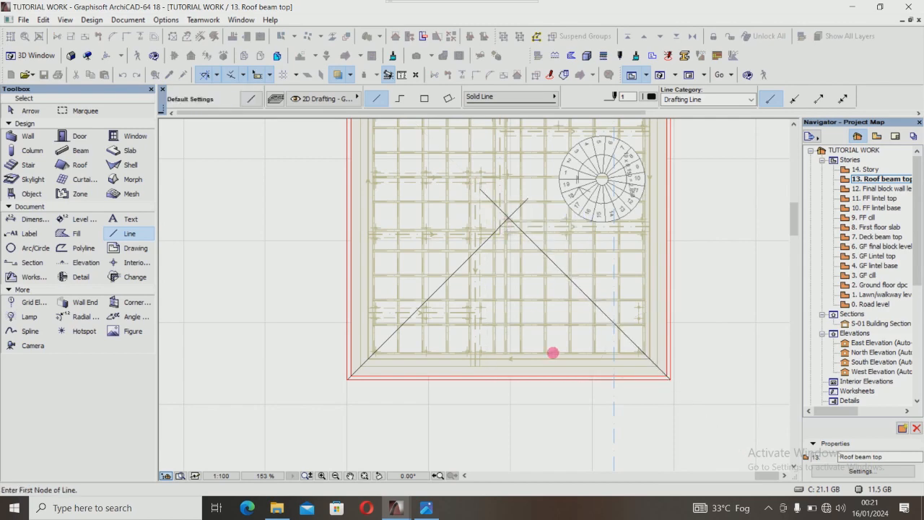
Draw 45° hip lines inward from the two upper corners of the outer rectangle.
{"action": "scroll", "coordinate": [538, 379], "scroll_direction": "down", "scroll_amount": 3}
{"action": "scroll", "coordinate": [422, 156], "scroll_direction": "up", "scroll_amount": 4}
{"action": "left_click", "coordinate": [422, 155]}
{"action": "left_click", "coordinate": [616, 349]}
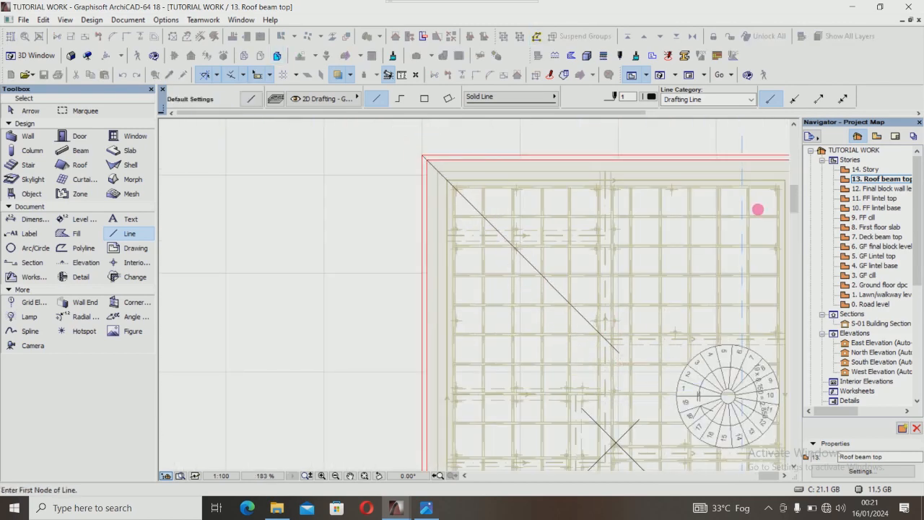
{"action": "scroll", "coordinate": [760, 206], "scroll_direction": "down", "scroll_amount": 1}
{"action": "left_click", "coordinate": [710, 169]}
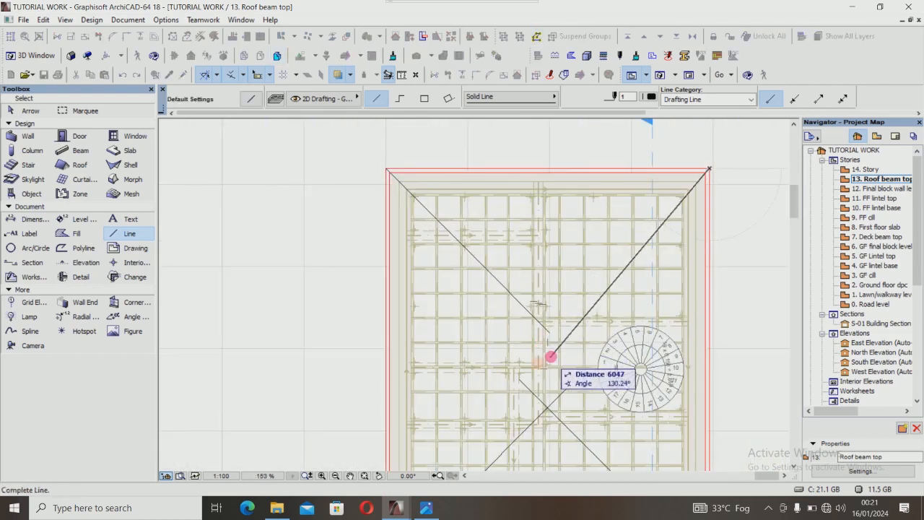
{"action": "left_click", "coordinate": [569, 310]}
Intersect the two upper hip lines so they end at a shared point.
{"action": "left_click", "coordinate": [579, 301], "text": "shift"}
{"action": "left_click", "coordinate": [516, 299], "text": "shift"}
{"action": "left_click", "coordinate": [476, 75]}
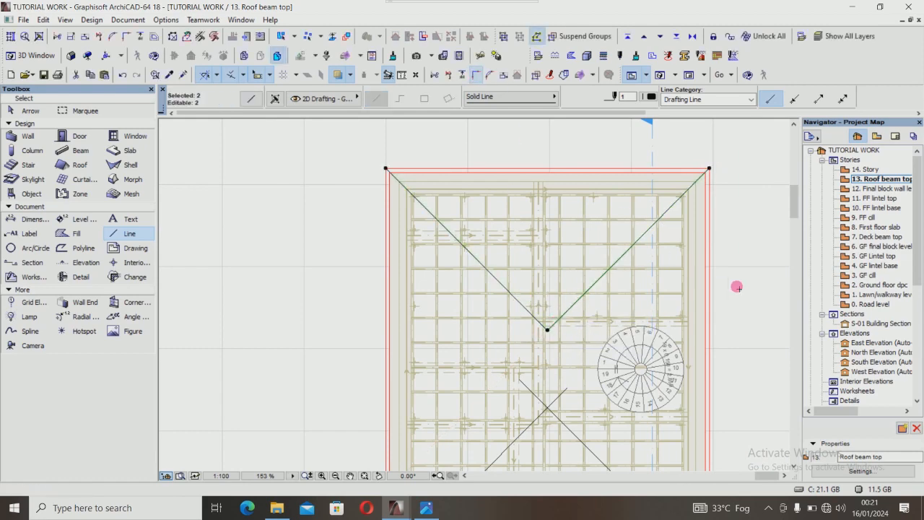
{"action": "key", "text": "Escape"}
Intersect the two lower hip lines, removing the ends that run past their crossing point.
{"action": "scroll", "coordinate": [621, 282], "scroll_direction": "down", "scroll_amount": 2}
{"action": "scroll", "coordinate": [578, 398], "scroll_direction": "up", "scroll_amount": 3}
{"action": "left_click", "coordinate": [569, 337], "text": "shift"}
{"action": "left_click", "coordinate": [511, 336], "text": "shift"}
{"action": "left_click", "coordinate": [476, 75]}
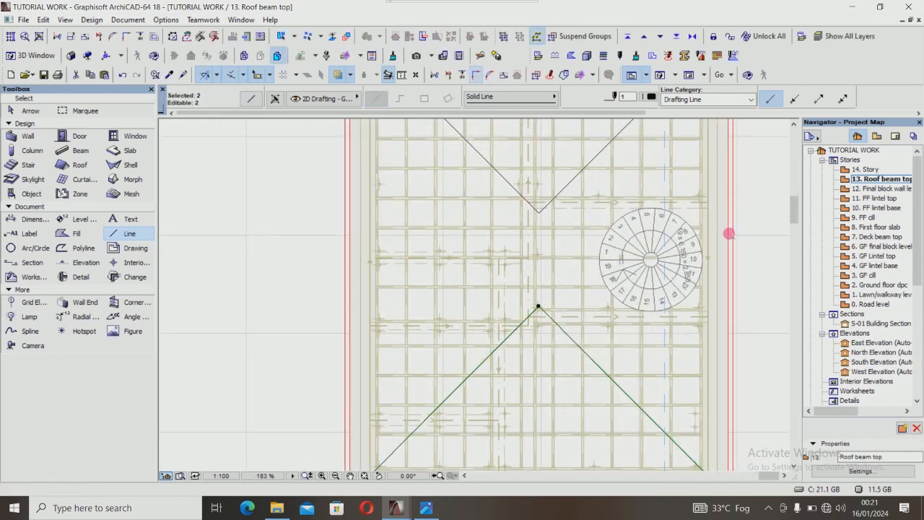
{"action": "key", "text": "Escape"}
Draw the ridge line between the meeting points of the upper and lower hip lines.
{"action": "left_click", "coordinate": [540, 213]}
{"action": "left_click", "coordinate": [541, 307]}
{"action": "scroll", "coordinate": [472, 257], "scroll_direction": "down", "scroll_amount": 2}
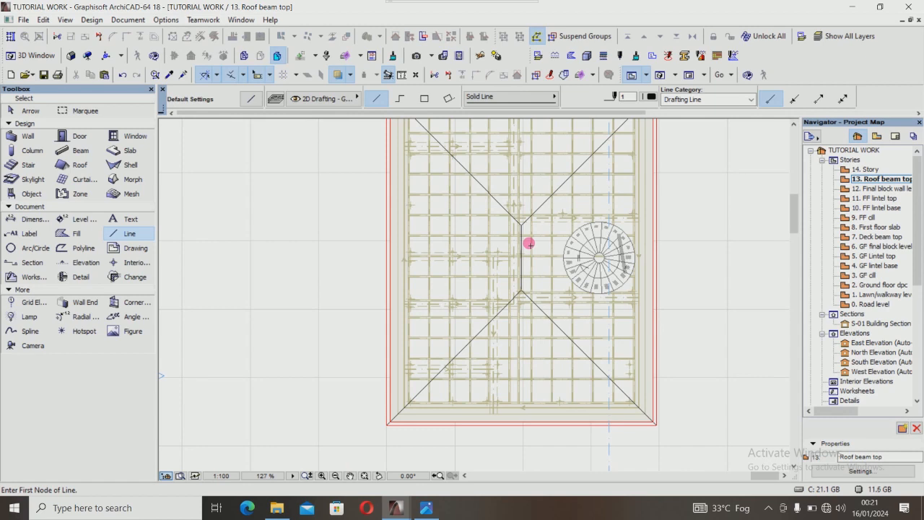
Choose Sawtooth Truss 18 from the Wood Trusses 18 library folder as the default object to place.
{"action": "left_click", "coordinate": [33, 195]}
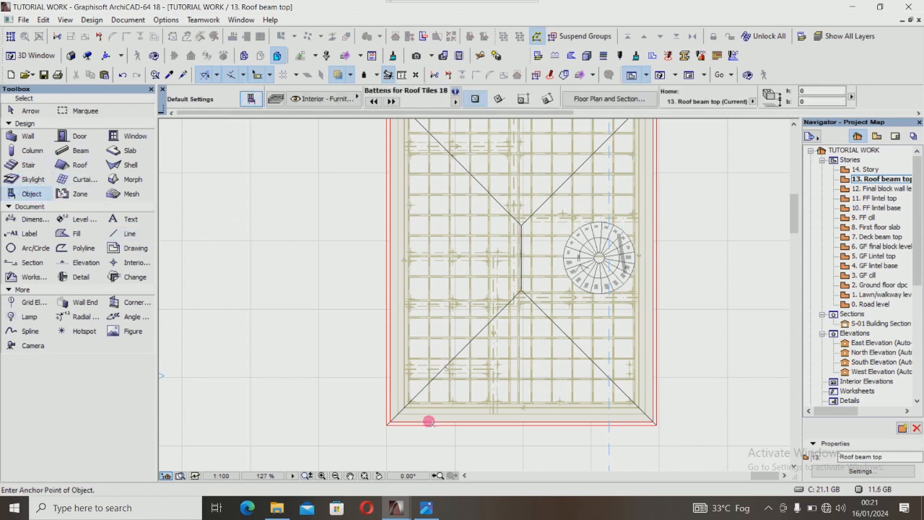
{"action": "left_click", "coordinate": [252, 99]}
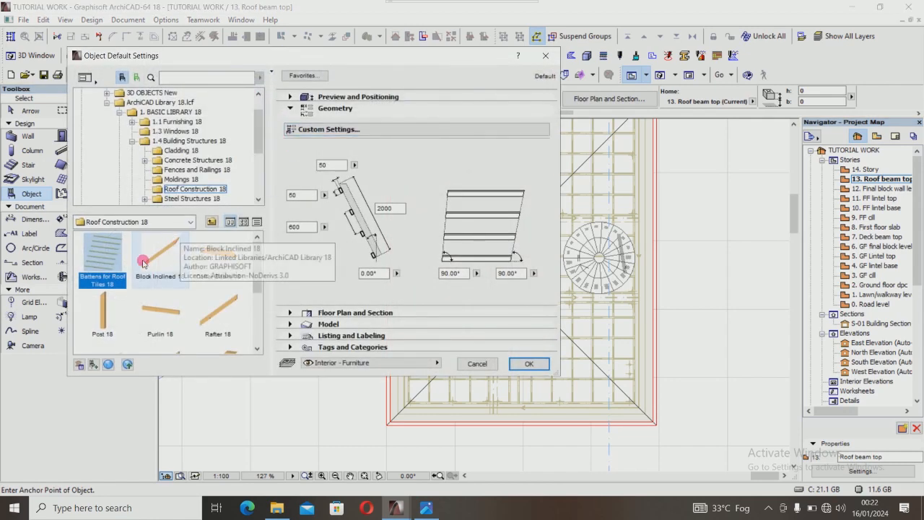
{"action": "left_click_drag", "start_coordinate": [262, 138], "coordinate": [262, 152]}
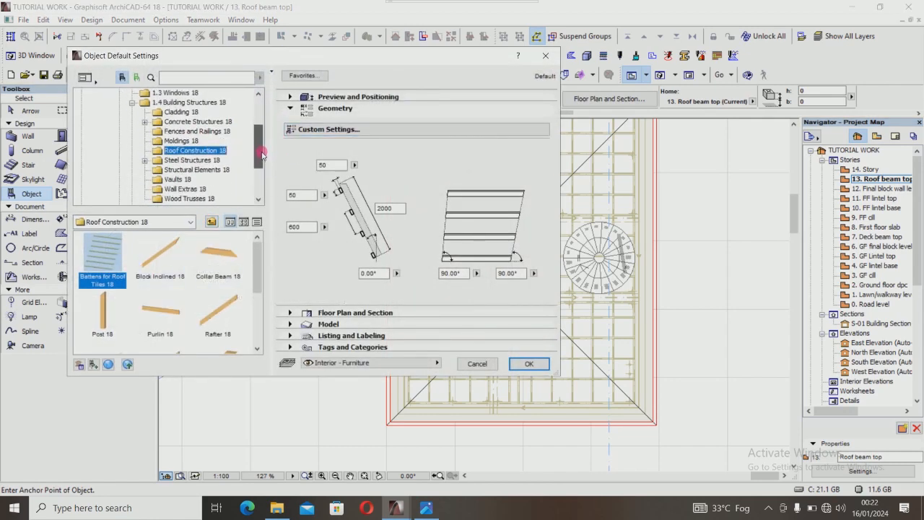
{"action": "scroll", "coordinate": [181, 188], "scroll_direction": "down", "scroll_amount": 1}
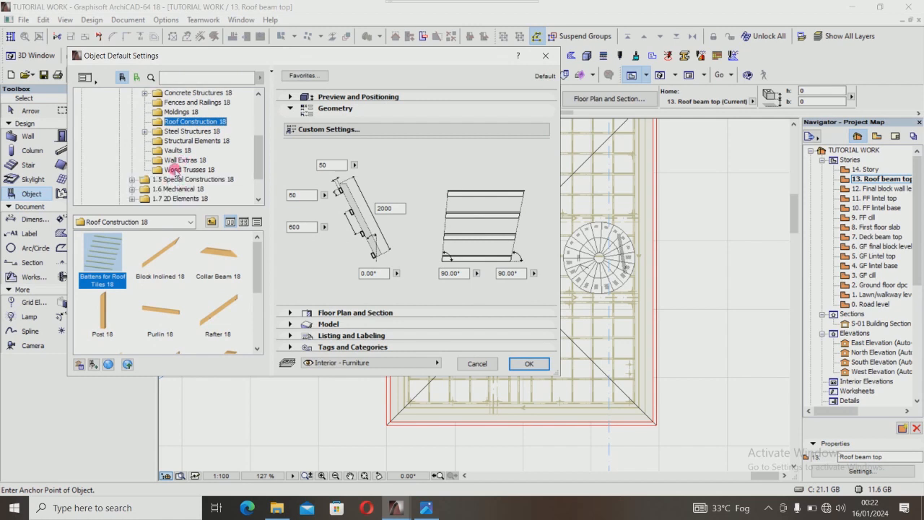
{"action": "left_click", "coordinate": [177, 170]}
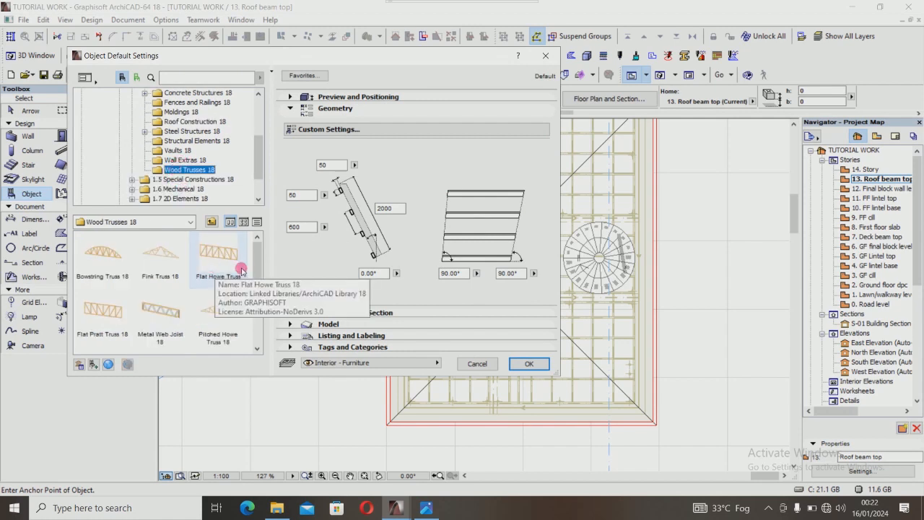
{"action": "scroll", "coordinate": [254, 260], "scroll_direction": "down", "scroll_amount": 1}
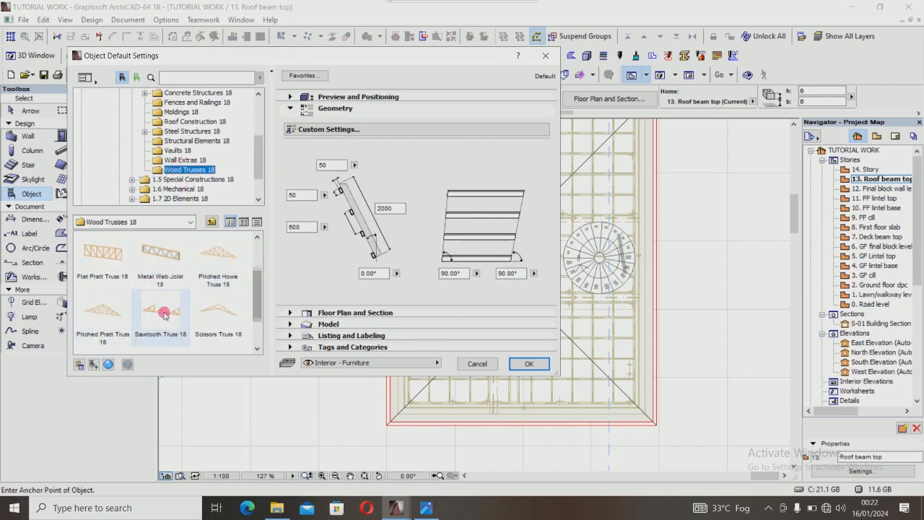
{"action": "left_click", "coordinate": [165, 313]}
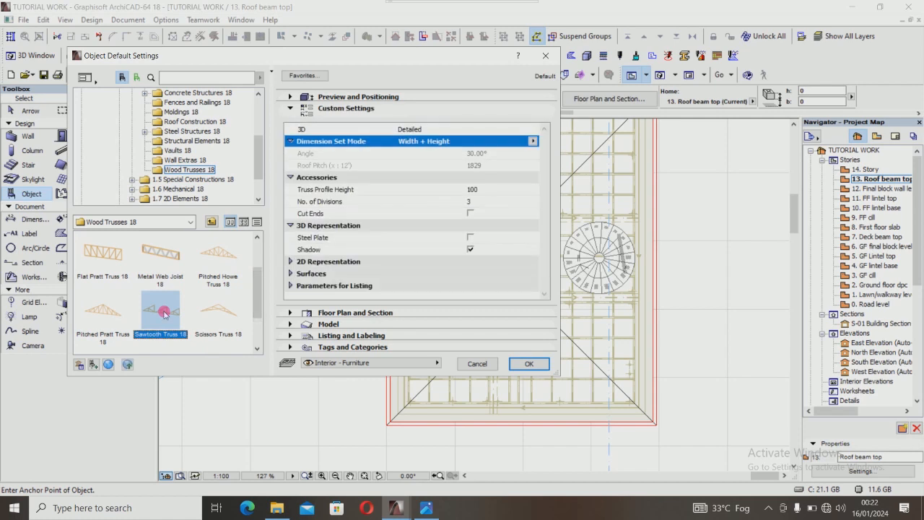
Set the truss's dimension mode to Width + Angle and its number of divisions to 1, and review its surface settings.
{"action": "left_click", "coordinate": [533, 142]}
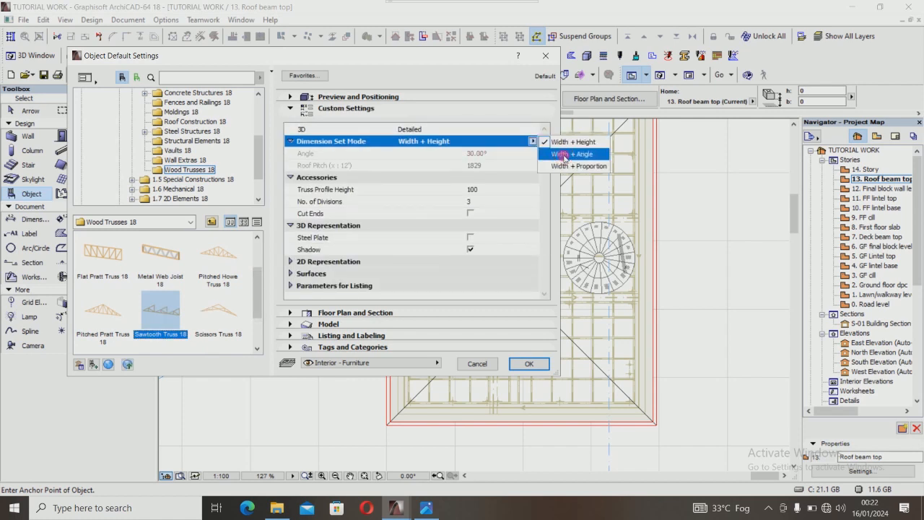
{"action": "left_click", "coordinate": [565, 155]}
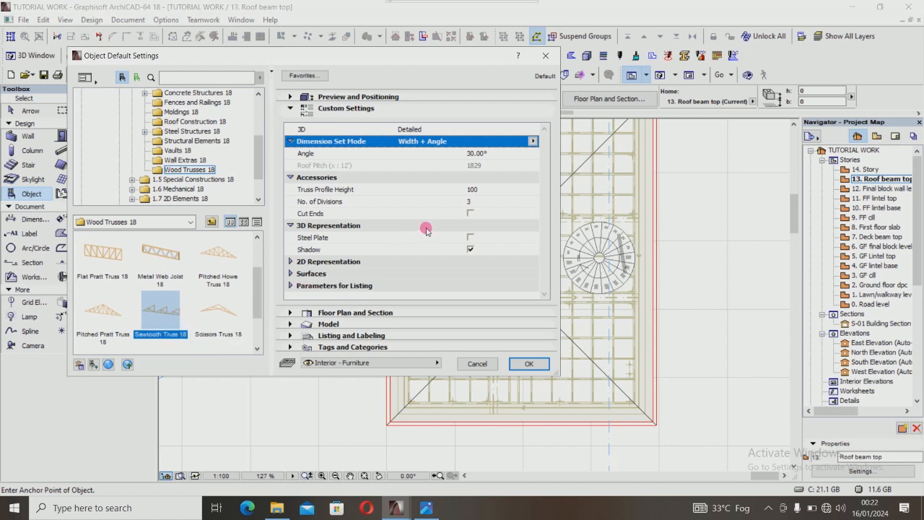
{"action": "left_click", "coordinate": [481, 204]}
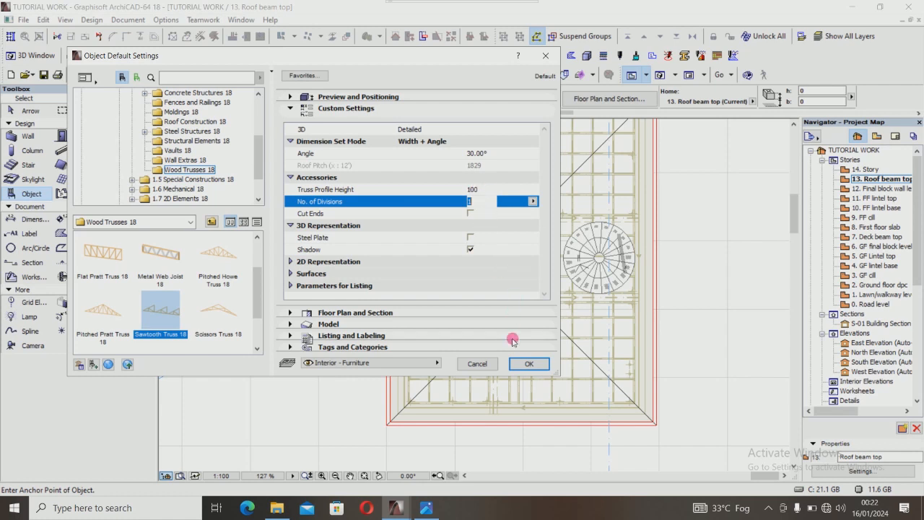
{"action": "left_click", "coordinate": [290, 97]}
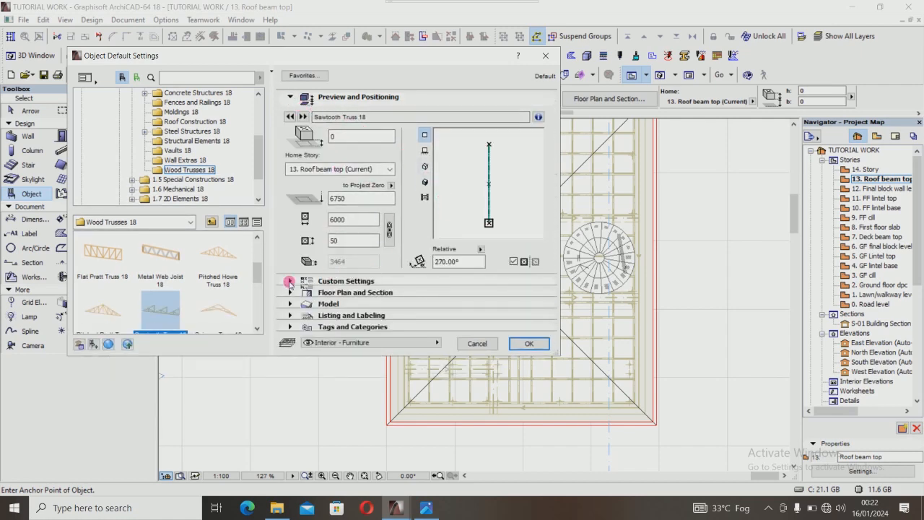
{"action": "left_click", "coordinate": [289, 282]}
{"action": "left_click", "coordinate": [295, 275]}
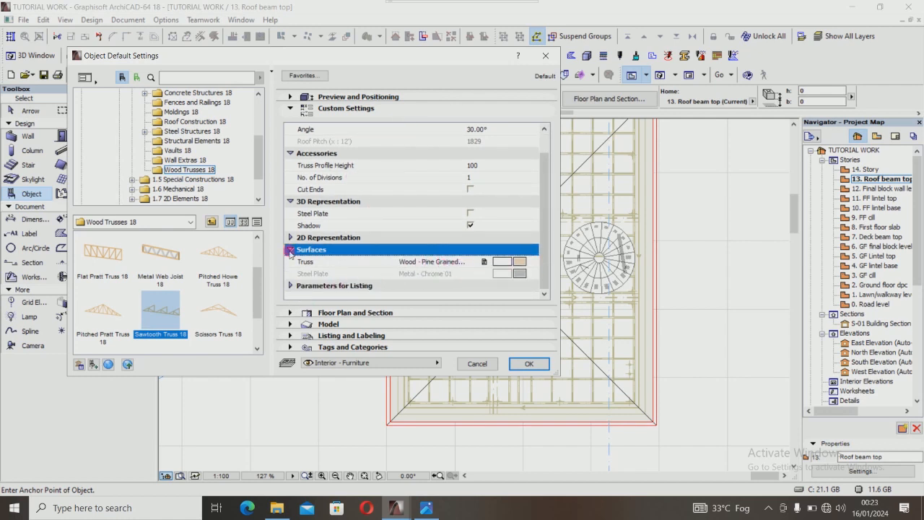
Set the truss's first dimension to 500, move its anchor to the upper end, and accept the settings.
{"action": "left_click", "coordinate": [290, 97]}
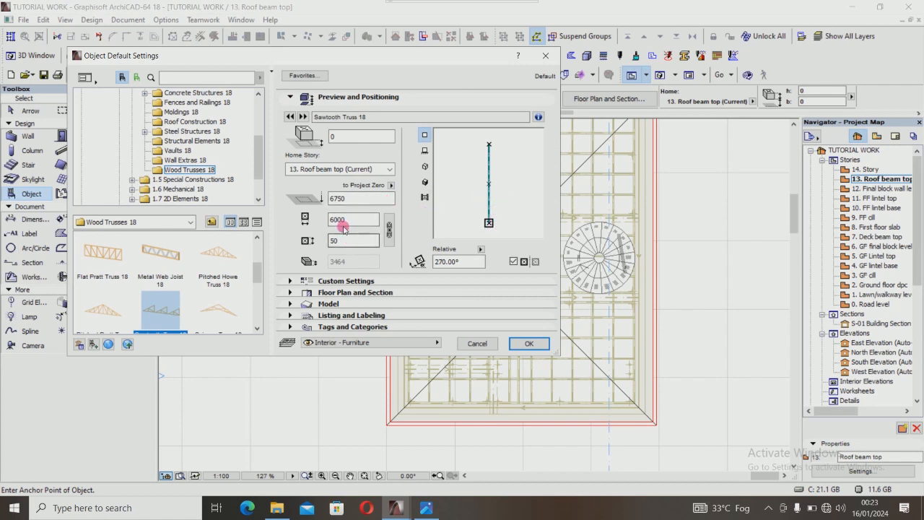
{"action": "left_click_drag", "start_coordinate": [353, 224], "coordinate": [318, 227]}
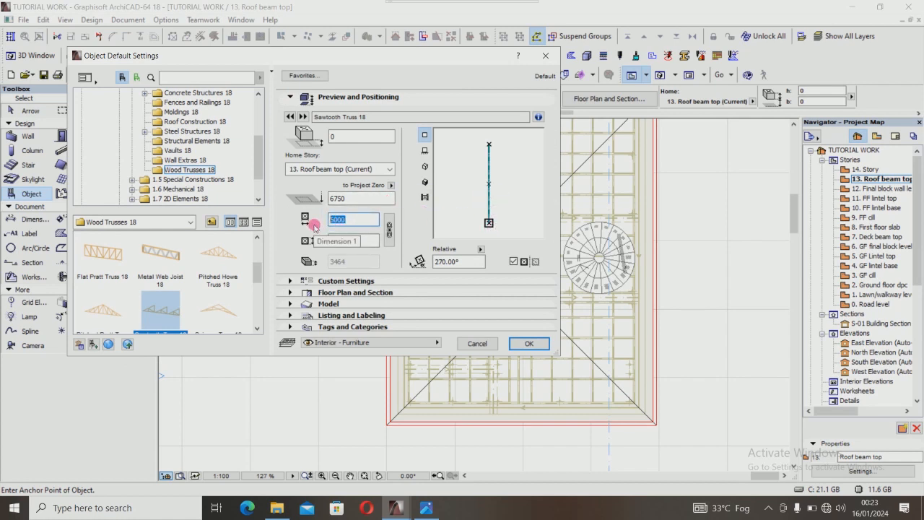
{"action": "type", "text": "5"}
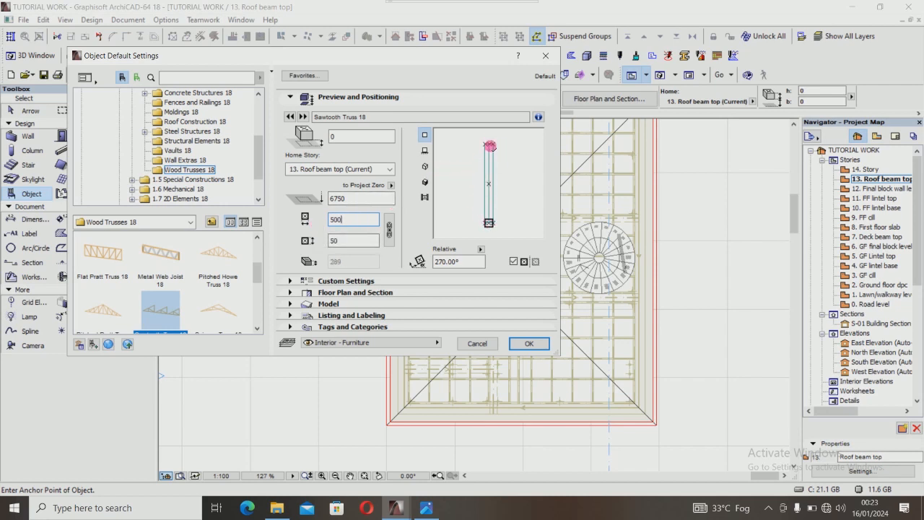
{"action": "left_click", "coordinate": [489, 144]}
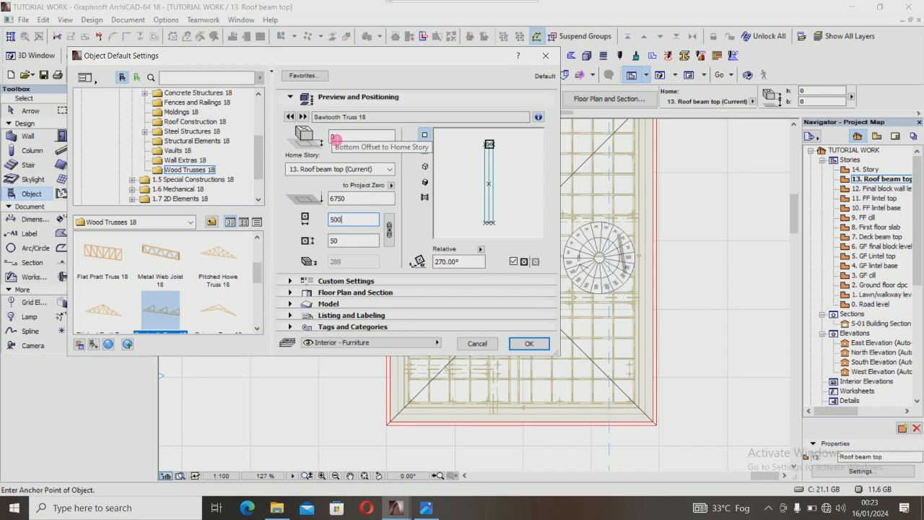
{"action": "left_click", "coordinate": [529, 344]}
Place the sawtooth truss at the lower end of the ridge line and stretch it straight down to the inner red roof outline.
{"action": "scroll", "coordinate": [523, 272], "scroll_direction": "up", "scroll_amount": 5}
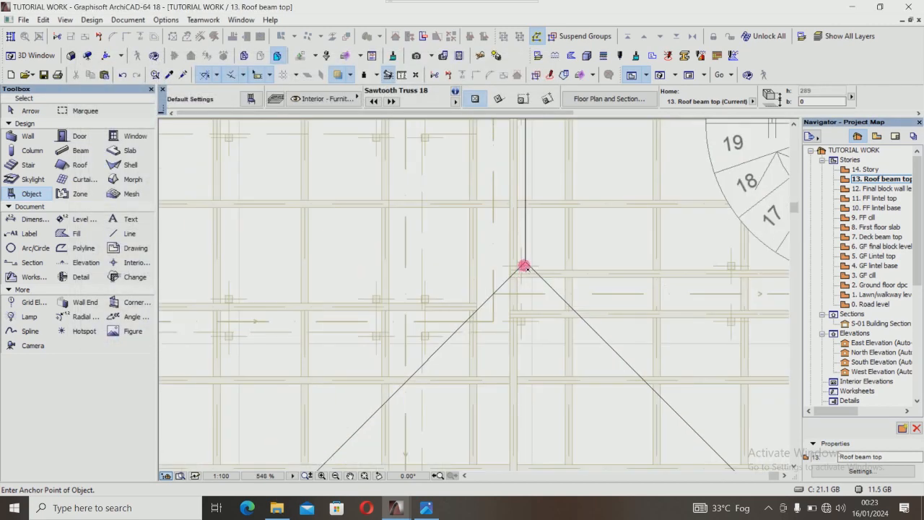
{"action": "left_click", "coordinate": [525, 263]}
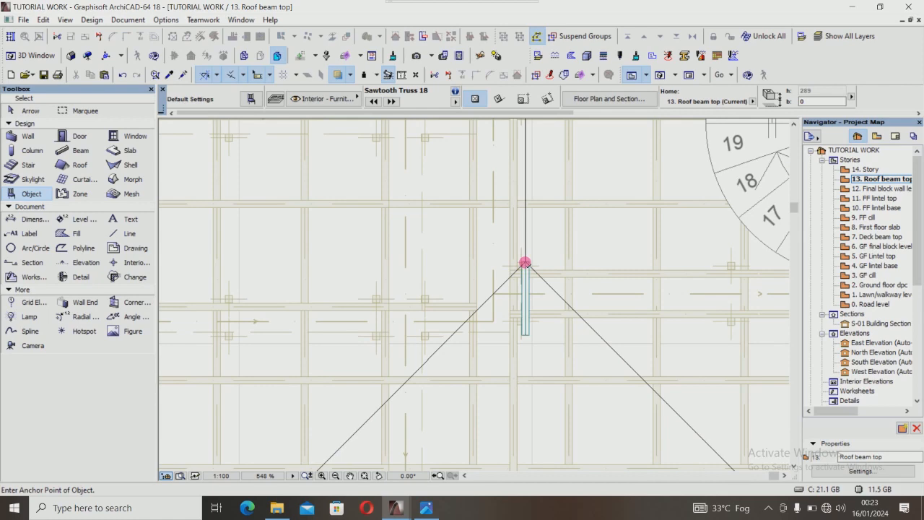
{"action": "left_click", "coordinate": [525, 336]}
{"action": "left_click", "coordinate": [526, 337]}
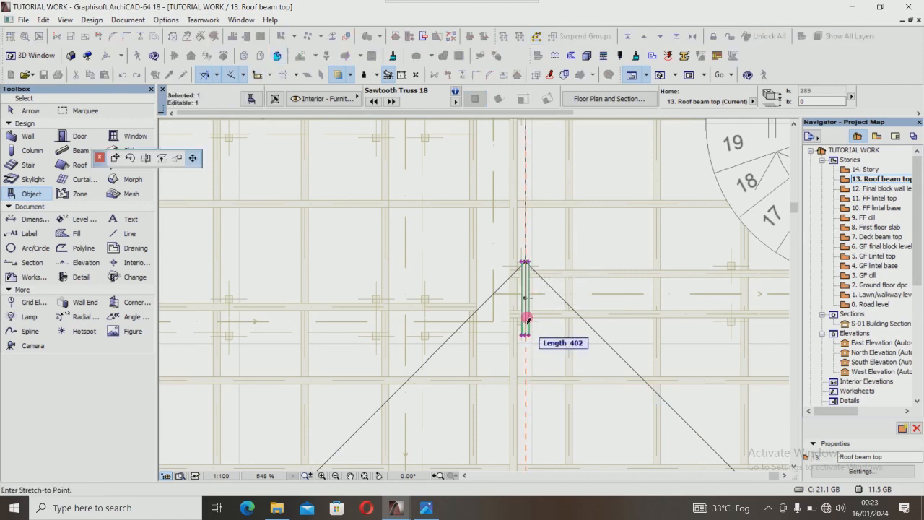
{"action": "scroll", "coordinate": [526, 339], "scroll_direction": "down", "scroll_amount": 5}
{"action": "scroll", "coordinate": [528, 431], "scroll_direction": "up", "scroll_amount": 3}
{"action": "scroll", "coordinate": [528, 431], "scroll_direction": "up", "scroll_amount": 3}
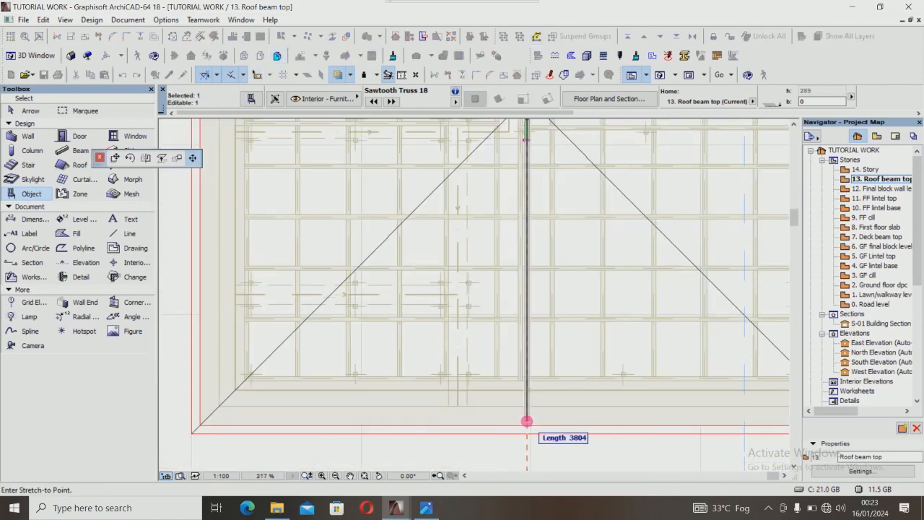
{"action": "left_click", "coordinate": [528, 425]}
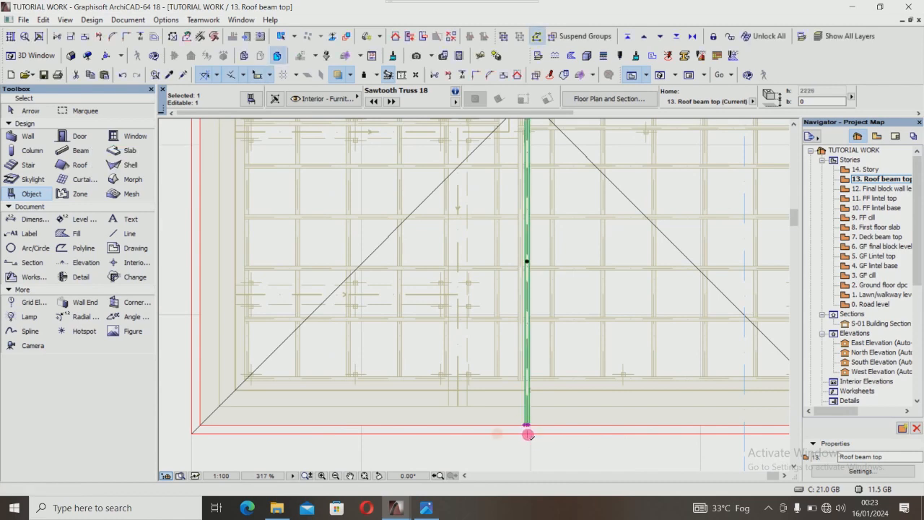
{"action": "scroll", "coordinate": [527, 292], "scroll_direction": "down", "scroll_amount": 2}
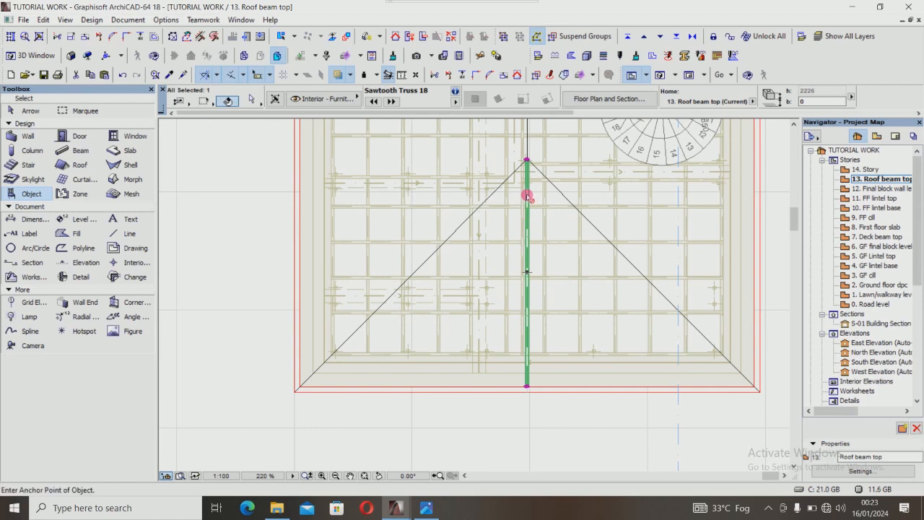
Rotate a copy of the truss about the ridge end onto the lower-right hip line.
{"action": "key", "text": "ctrl+alt+e"}
{"action": "scroll", "coordinate": [528, 160], "scroll_direction": "up", "scroll_amount": 3}
{"action": "scroll", "coordinate": [529, 161], "scroll_direction": "up", "scroll_amount": 3}
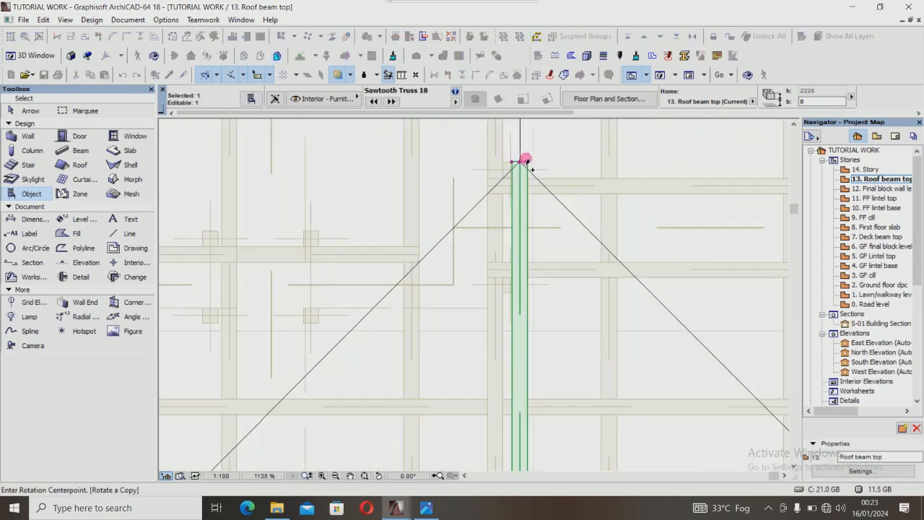
{"action": "left_click", "coordinate": [525, 159]}
{"action": "scroll", "coordinate": [518, 176], "scroll_direction": "down", "scroll_amount": 4}
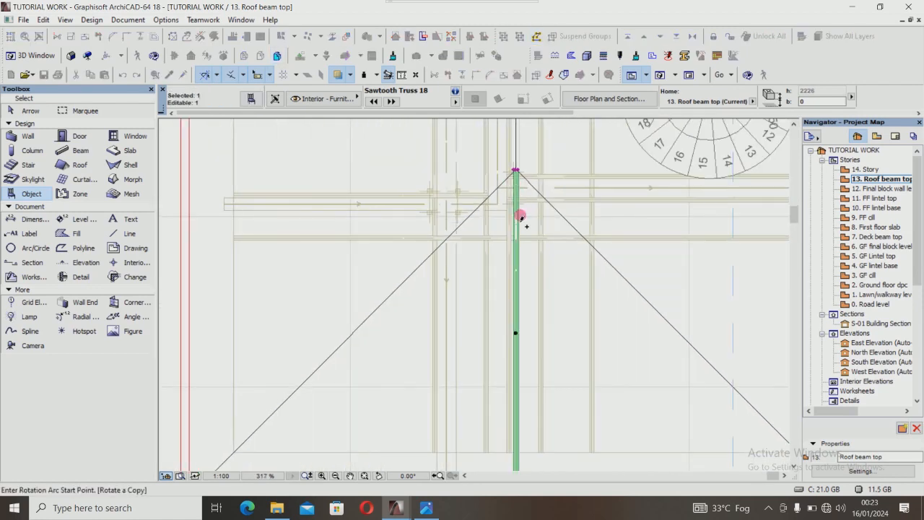
{"action": "scroll", "coordinate": [513, 383], "scroll_direction": "up", "scroll_amount": 4}
{"action": "left_click", "coordinate": [512, 384]}
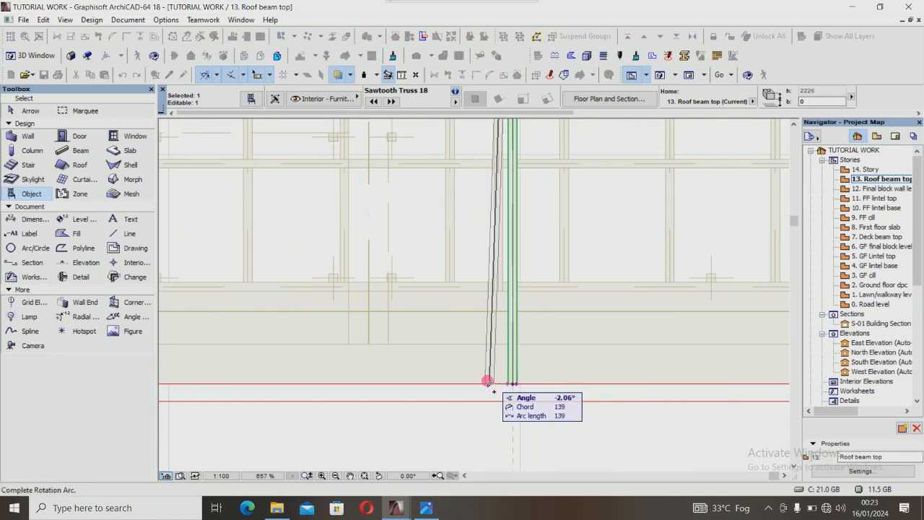
{"action": "scroll", "coordinate": [609, 367], "scroll_direction": "down", "scroll_amount": 4}
{"action": "scroll", "coordinate": [696, 378], "scroll_direction": "up", "scroll_amount": 2}
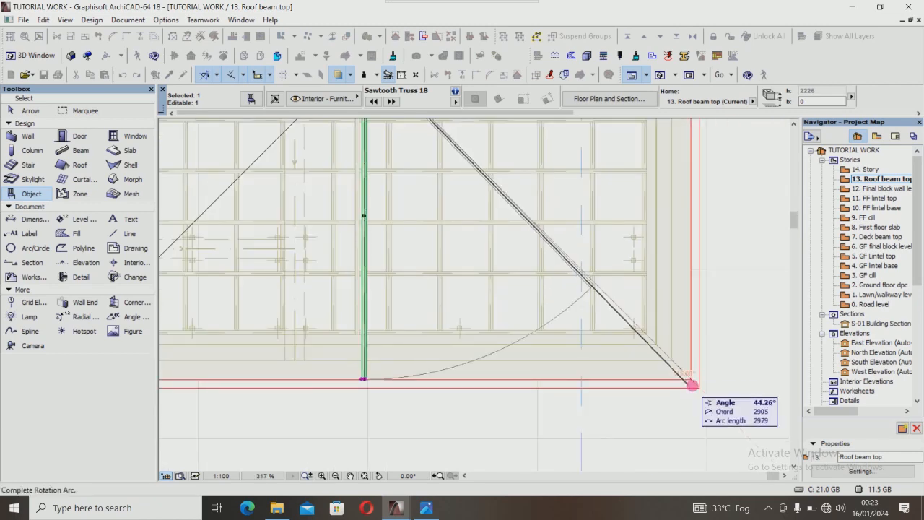
{"action": "left_click", "coordinate": [697, 385]}
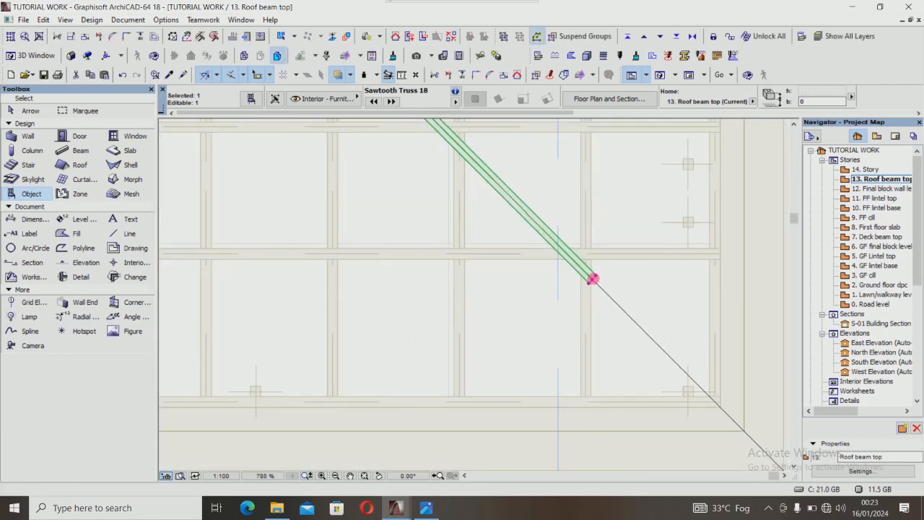
Stretch the rotated hip truss along its hip line to the inner corner of the red roof outline.
{"action": "left_click", "coordinate": [596, 285]}
{"action": "scroll", "coordinate": [697, 379], "scroll_direction": "up", "scroll_amount": 2}
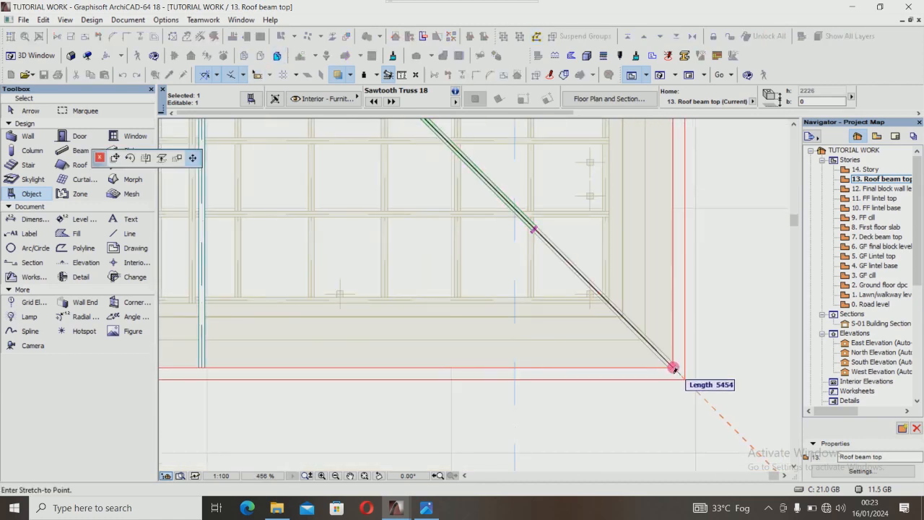
{"action": "left_click", "coordinate": [674, 368]}
{"action": "scroll", "coordinate": [673, 368], "scroll_direction": "down", "scroll_amount": 4}
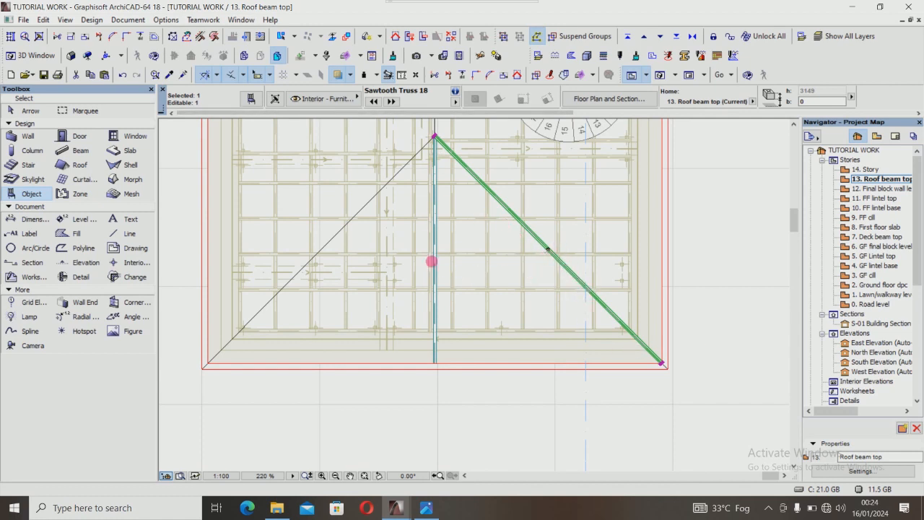
Compare the heights of the straight centre truss and the diagonal hip truss.
{"action": "left_click", "coordinate": [442, 269]}
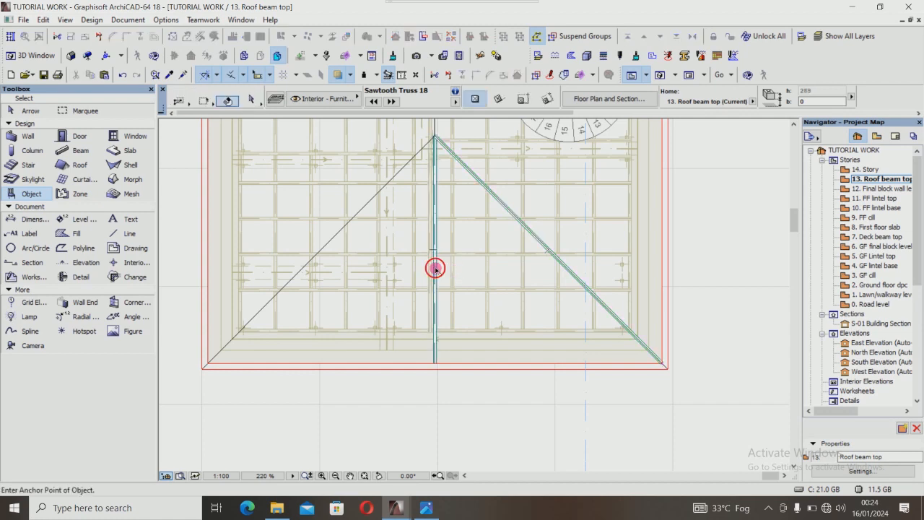
{"action": "left_click", "coordinate": [436, 268], "text": "shift"}
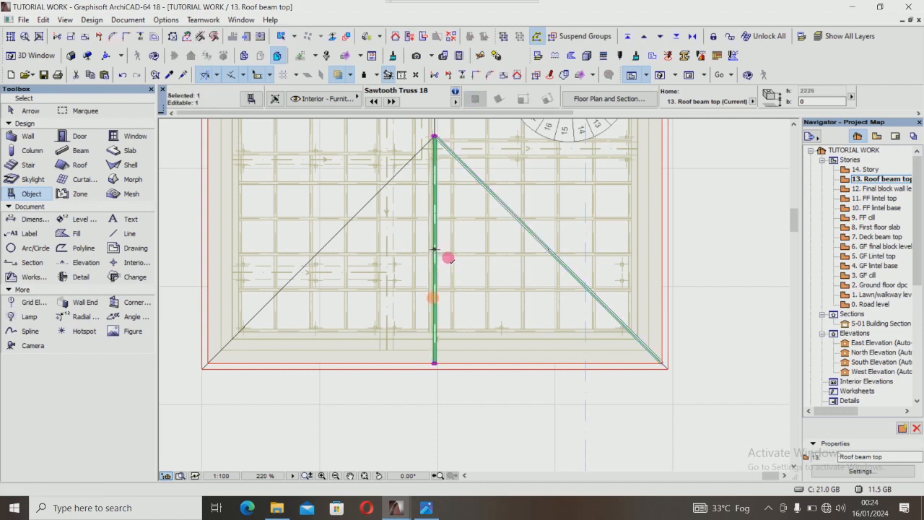
{"action": "key", "text": "Escape"}
{"action": "left_click", "coordinate": [541, 246], "text": "shift"}
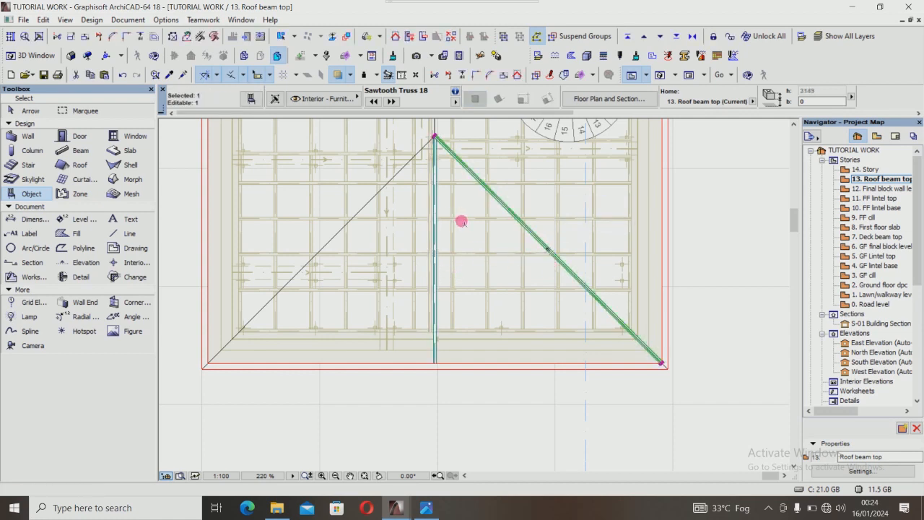
{"action": "key", "text": "Escape"}
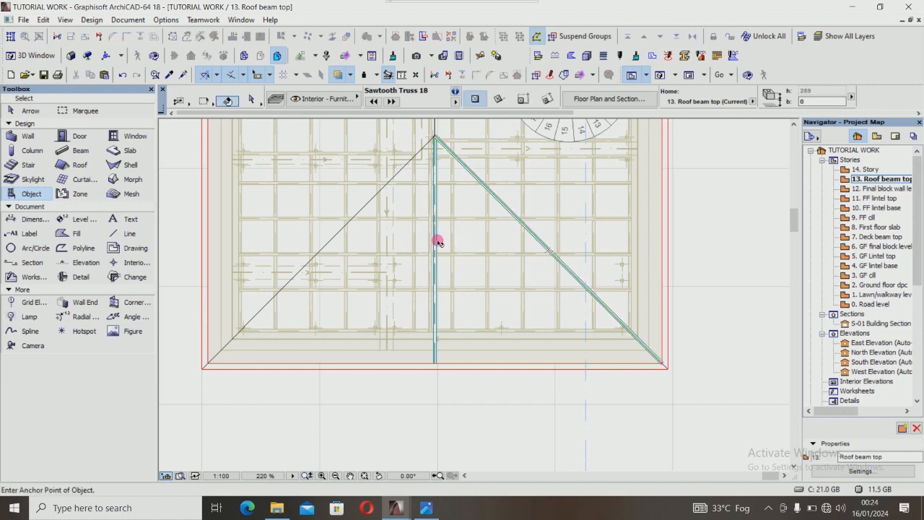
{"action": "left_click", "coordinate": [436, 249], "text": "shift"}
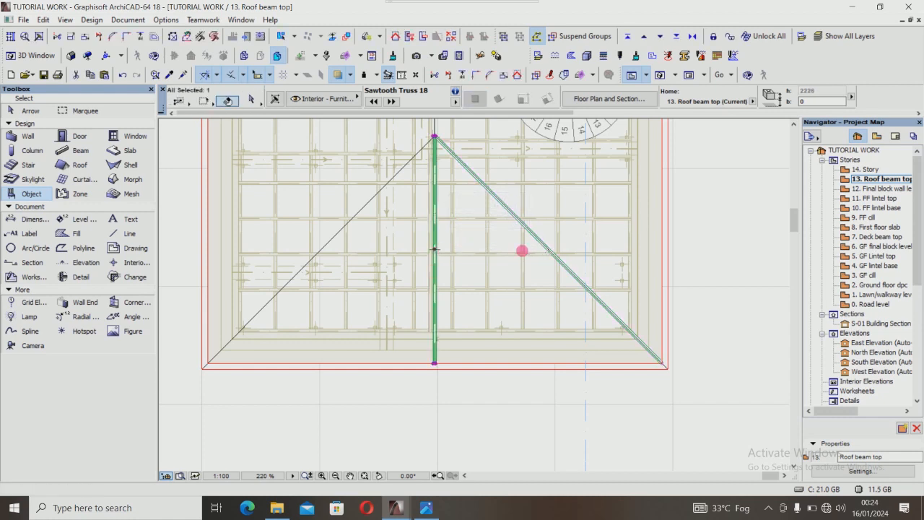
{"action": "key", "text": "Escape"}
Set the diagonal hip truss's angle to 22.21 in its custom settings.
{"action": "left_click", "coordinate": [542, 250], "text": "shift"}
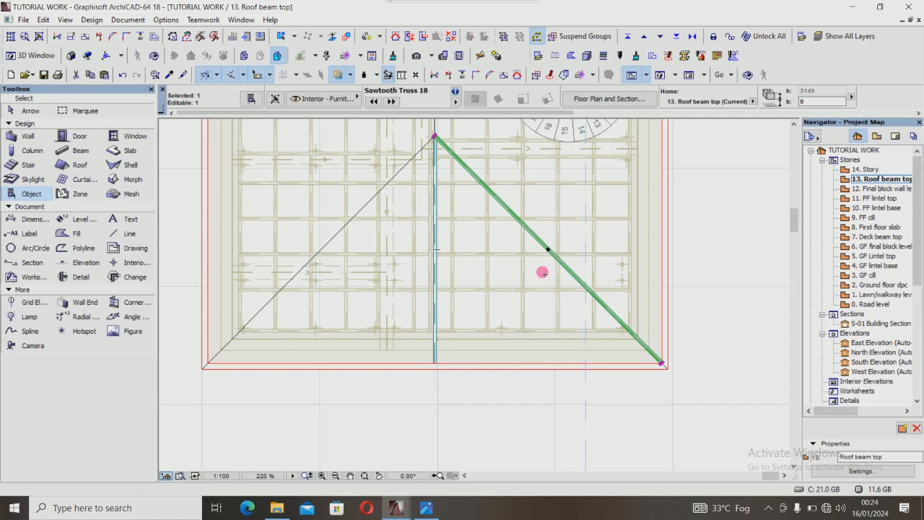
{"action": "left_click", "coordinate": [251, 98]}
{"action": "left_click", "coordinate": [308, 281]}
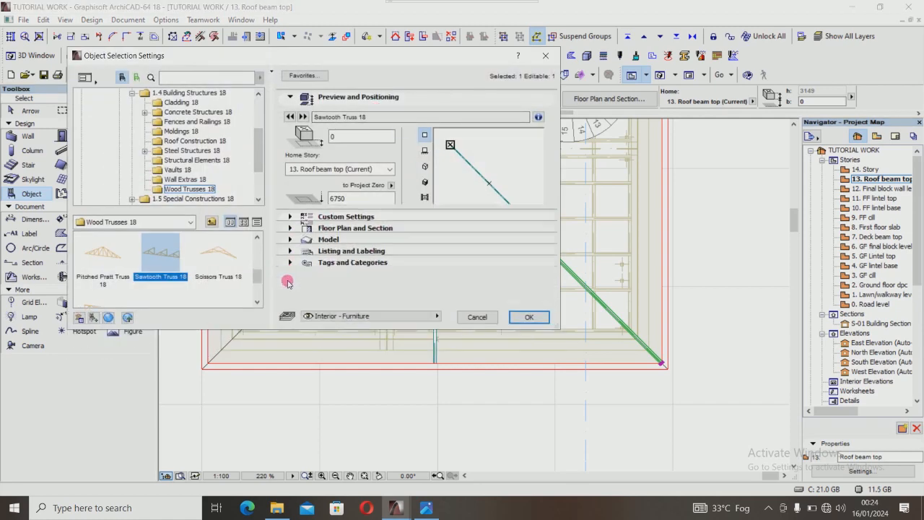
{"action": "left_click", "coordinate": [476, 130]}
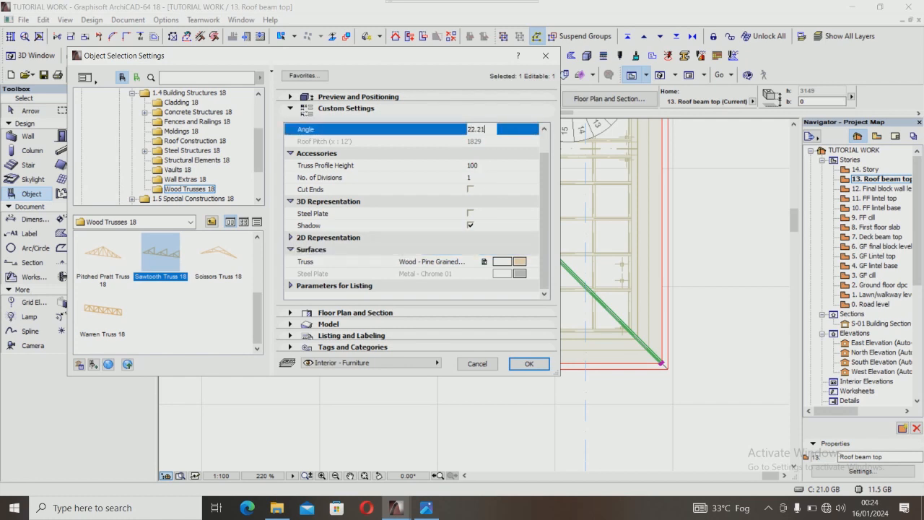
{"action": "key", "text": "Return"}
{"action": "left_click", "coordinate": [529, 364]}
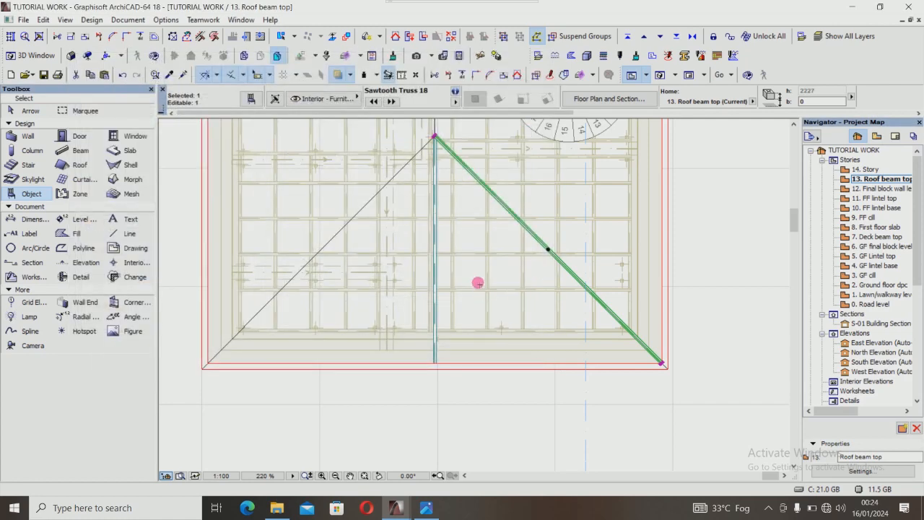
Mirror a copy of the hip truss across the centre truss's axis onto the lower-left hip line.
{"action": "key", "text": "ctrl+alt+m"}
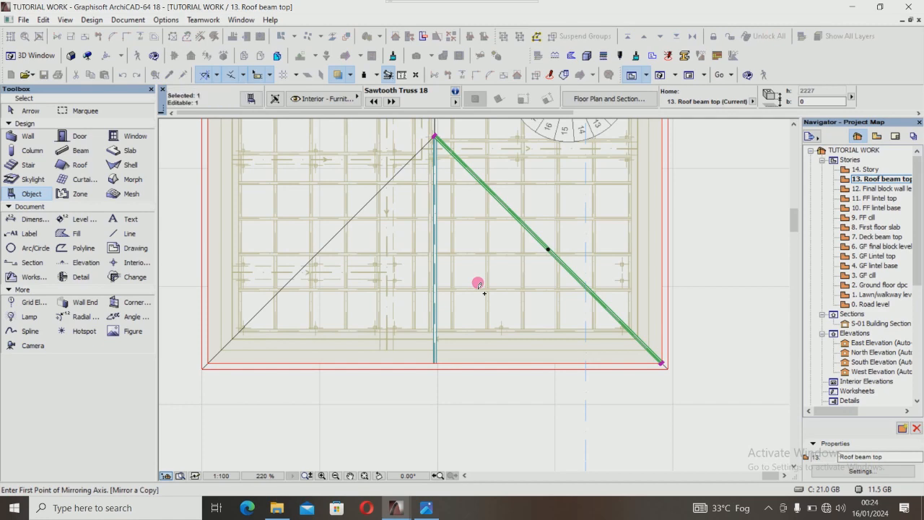
{"action": "scroll", "coordinate": [434, 133], "scroll_direction": "up", "scroll_amount": 8}
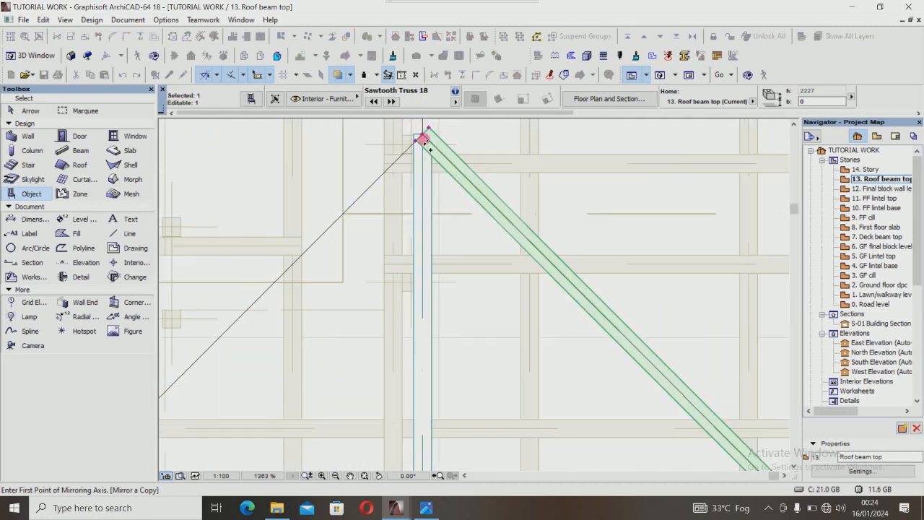
{"action": "left_click", "coordinate": [422, 134]}
{"action": "scroll", "coordinate": [424, 140], "scroll_direction": "down", "scroll_amount": 8}
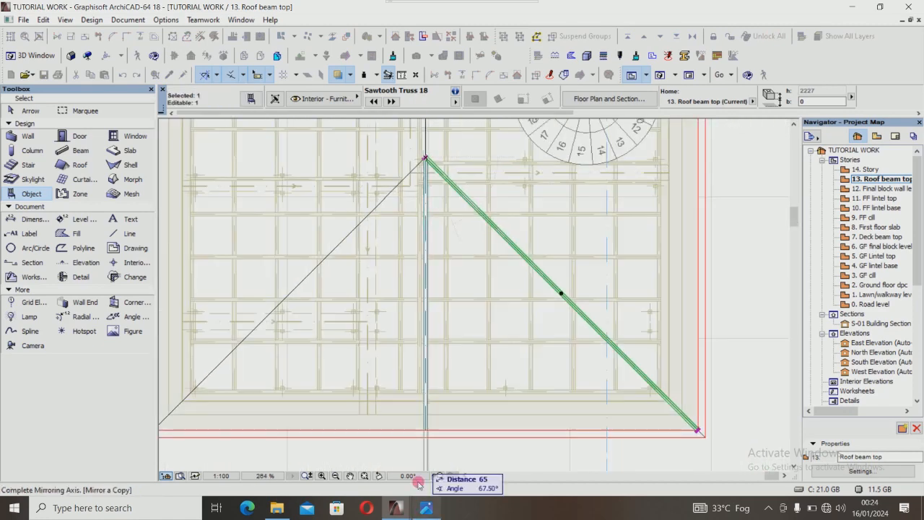
{"action": "scroll", "coordinate": [434, 434], "scroll_direction": "up", "scroll_amount": 4}
{"action": "left_click", "coordinate": [436, 427]}
{"action": "scroll", "coordinate": [477, 357], "scroll_direction": "down", "scroll_amount": 3}
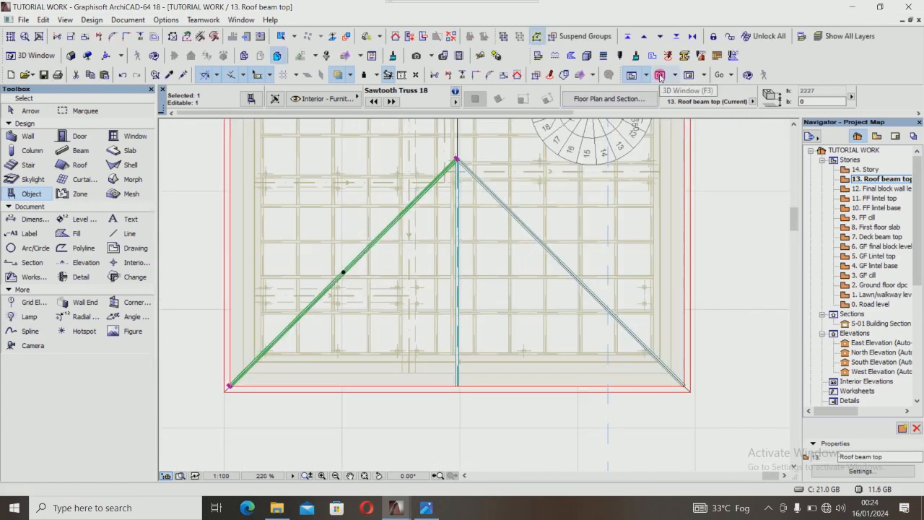
Examine how the centre and hip trusses meet at the apex in 3D, and return to the roof beam floor plan.
{"action": "left_click", "coordinate": [660, 77]}
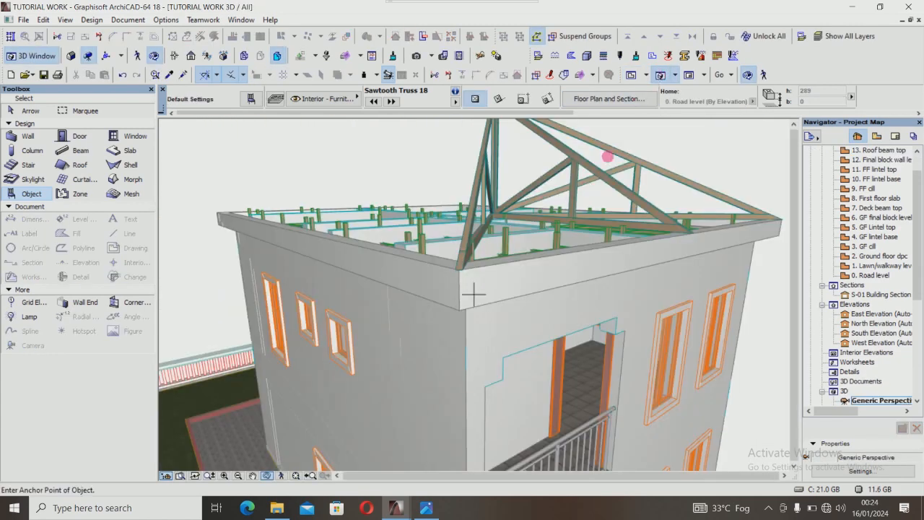
{"action": "scroll", "coordinate": [506, 155], "scroll_direction": "up", "scroll_amount": 8}
{"action": "left_click_drag", "start_coordinate": [513, 165], "coordinate": [426, 187]}
{"action": "scroll", "coordinate": [320, 301], "scroll_direction": "up", "scroll_amount": 2}
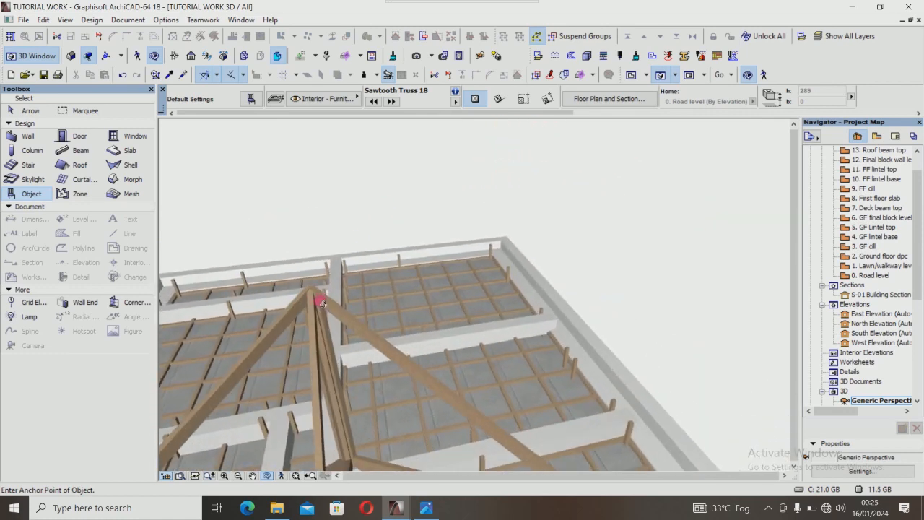
{"action": "left_click_drag", "start_coordinate": [307, 300], "coordinate": [398, 274]}
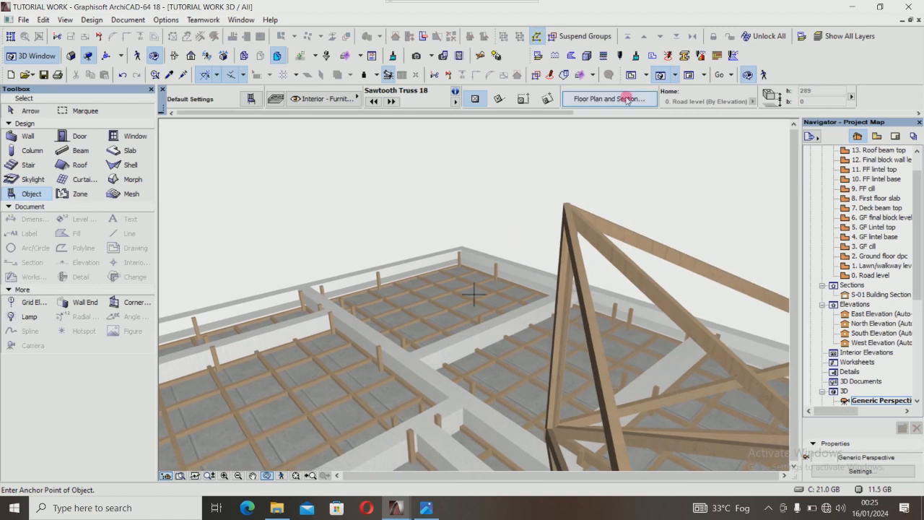
{"action": "left_click", "coordinate": [631, 76]}
{"action": "scroll", "coordinate": [499, 292], "scroll_direction": "down", "scroll_amount": 2}
{"action": "scroll", "coordinate": [498, 294], "scroll_direction": "up", "scroll_amount": 1}
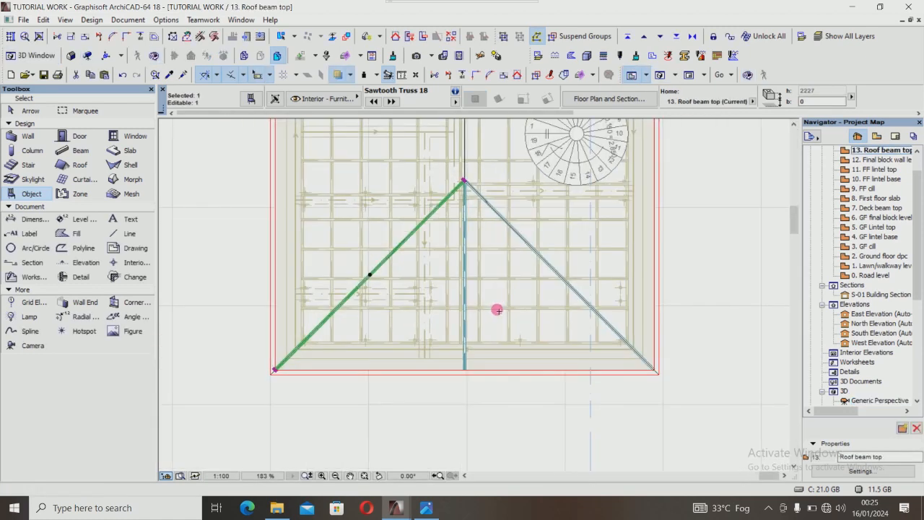
Multiply the straight centre truss towards the right-hand hip with the Drag and Spread options at 1200 spacing, making two parallel copies.
{"action": "left_click", "coordinate": [501, 343]}
{"action": "scroll", "coordinate": [466, 364], "scroll_direction": "up", "scroll_amount": 3}
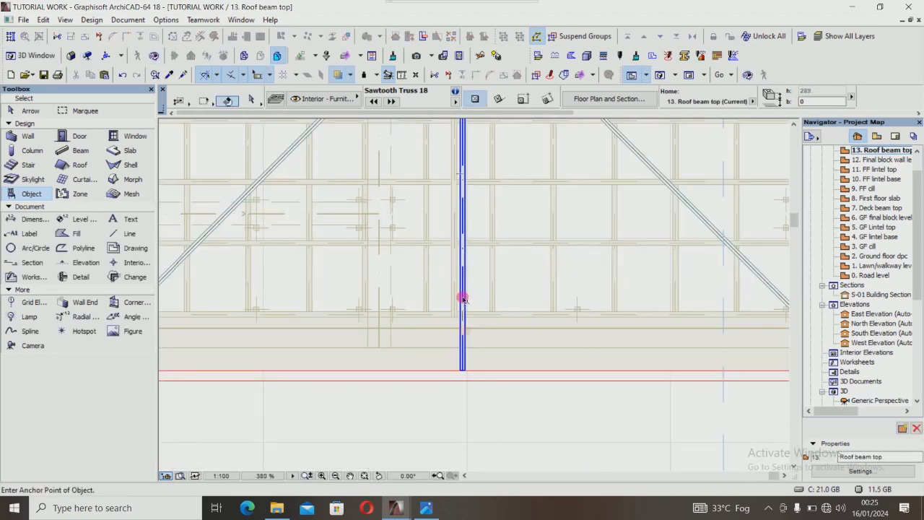
{"action": "left_click", "coordinate": [463, 301]}
{"action": "scroll", "coordinate": [500, 394], "scroll_direction": "down", "scroll_amount": 2}
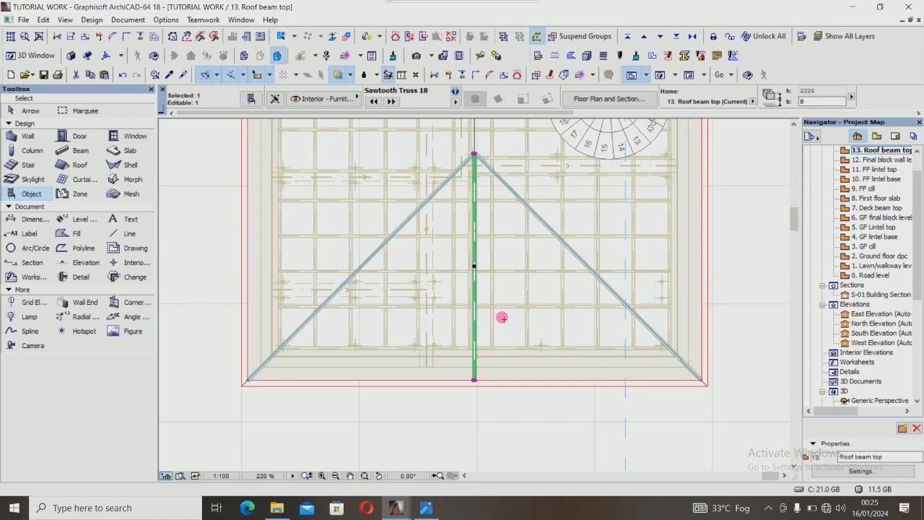
{"action": "key", "text": "ctrl+u"}
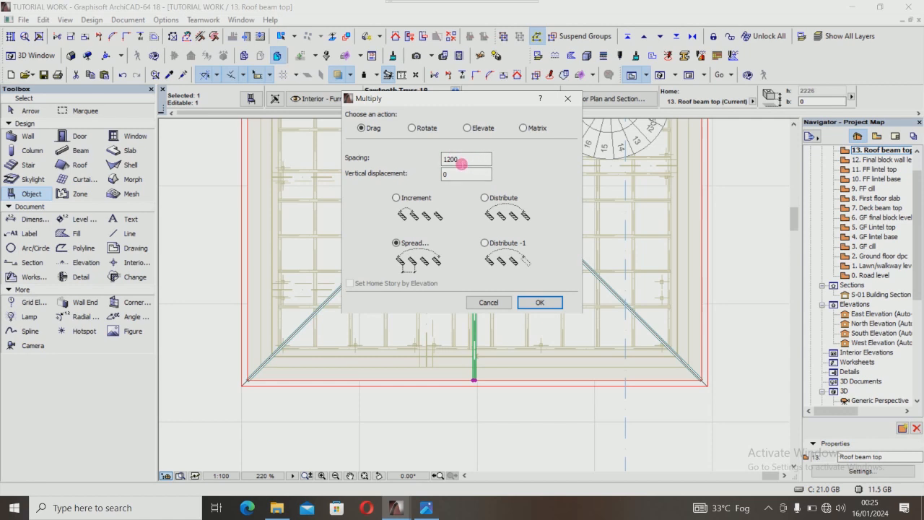
{"action": "left_click", "coordinate": [540, 302]}
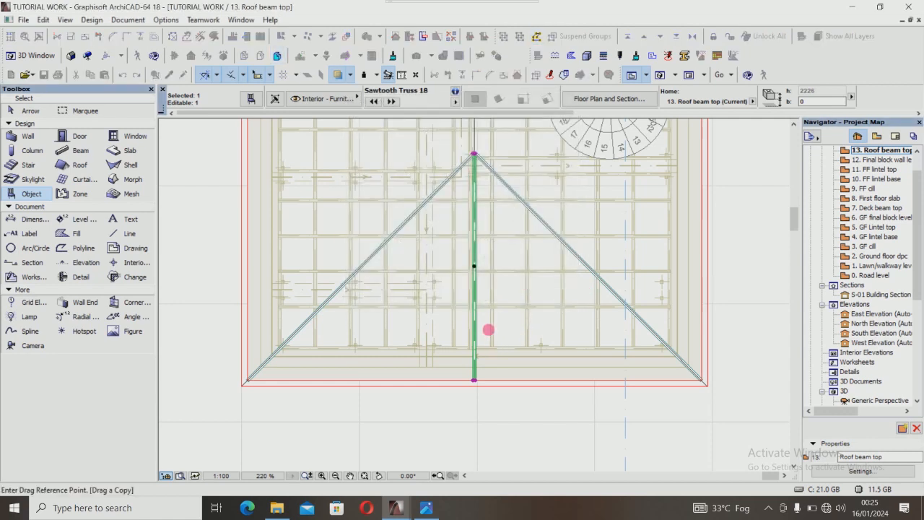
{"action": "left_click", "coordinate": [486, 329]}
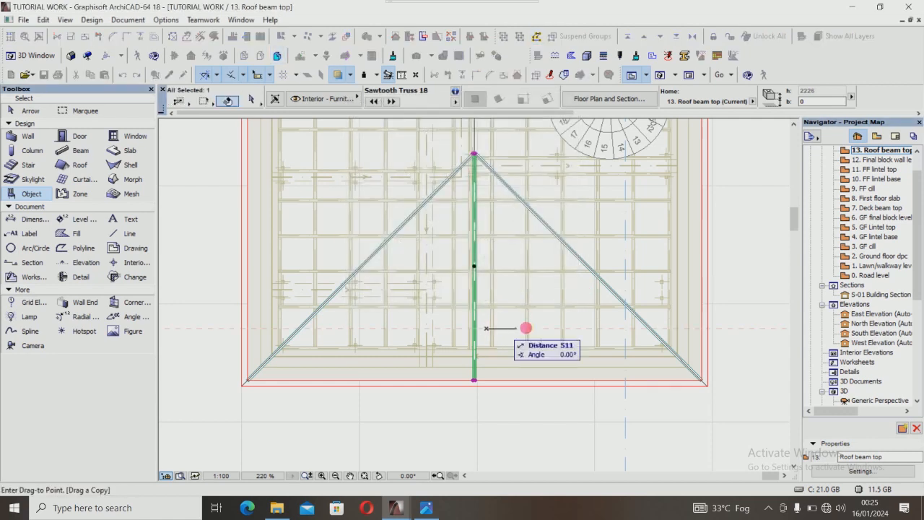
{"action": "left_click", "coordinate": [671, 333]}
Shorten the two copied trusses by stretching their upper ends down to the centreline of the right-hand hip truss.
{"action": "scroll", "coordinate": [620, 157], "scroll_direction": "up", "scroll_amount": 5}
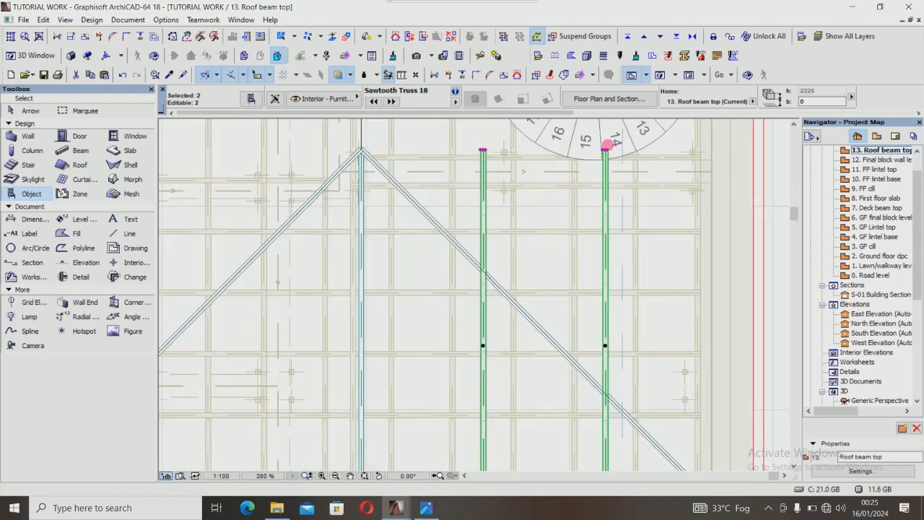
{"action": "left_click", "coordinate": [605, 148]}
{"action": "scroll", "coordinate": [605, 221], "scroll_direction": "down", "scroll_amount": 3}
{"action": "scroll", "coordinate": [606, 332], "scroll_direction": "up", "scroll_amount": 3}
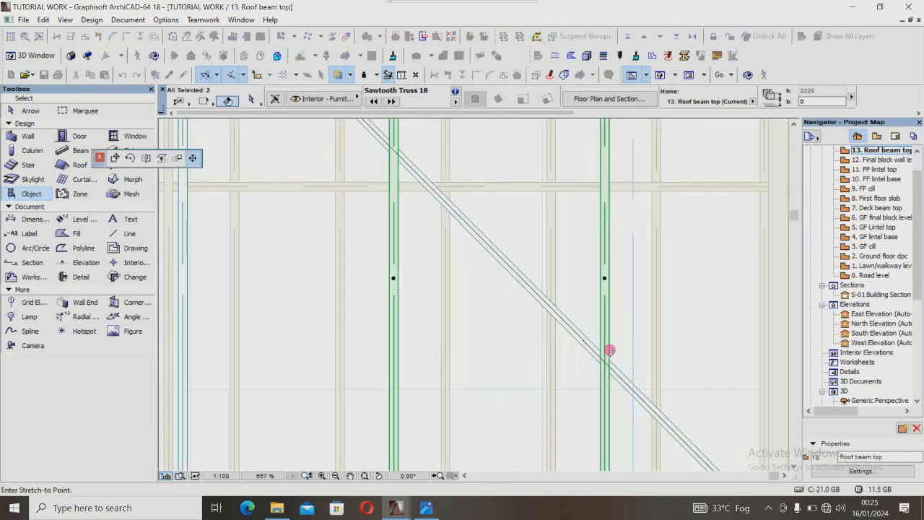
{"action": "left_click", "coordinate": [604, 363]}
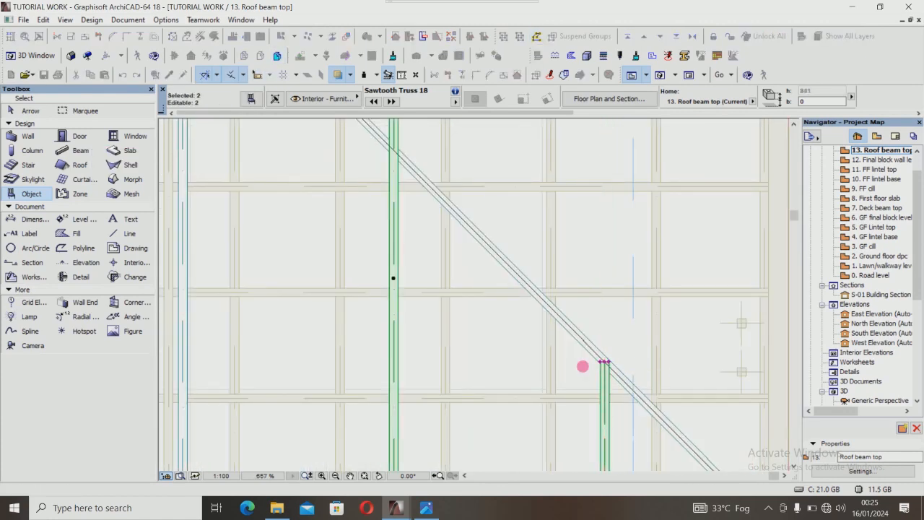
{"action": "scroll", "coordinate": [491, 258], "scroll_direction": "down", "scroll_amount": 3}
{"action": "scroll", "coordinate": [476, 147], "scroll_direction": "up", "scroll_amount": 3}
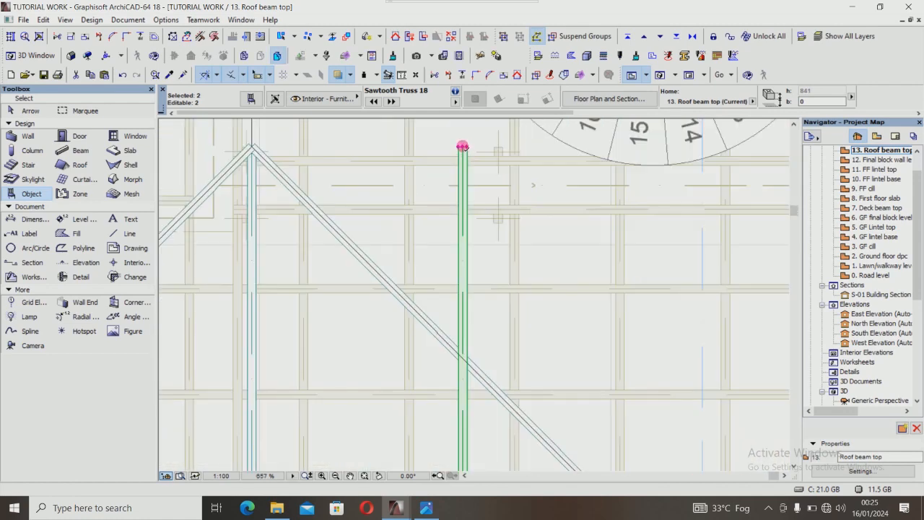
{"action": "left_click", "coordinate": [463, 146]}
{"action": "scroll", "coordinate": [465, 339], "scroll_direction": "up", "scroll_amount": 3}
{"action": "left_click", "coordinate": [465, 340]}
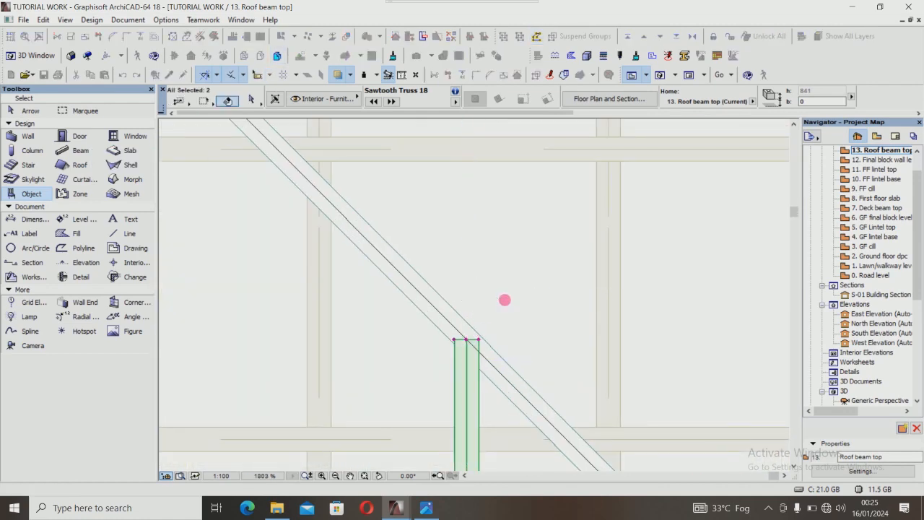
Mirror a copy of the two shortened trusses across the centre truss's axis onto the left half of the lower hip end.
{"action": "scroll", "coordinate": [554, 224], "scroll_direction": "down", "scroll_amount": 10}
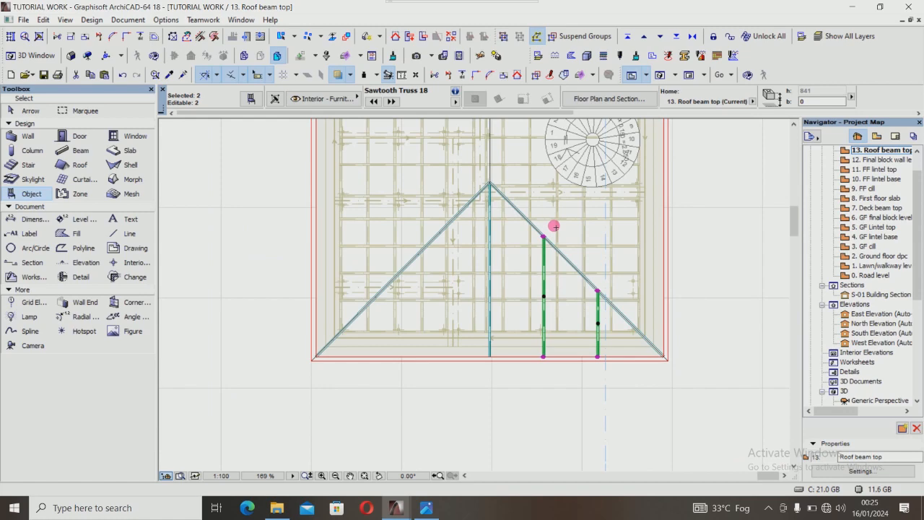
{"action": "key", "text": "ctrl+shift+m"}
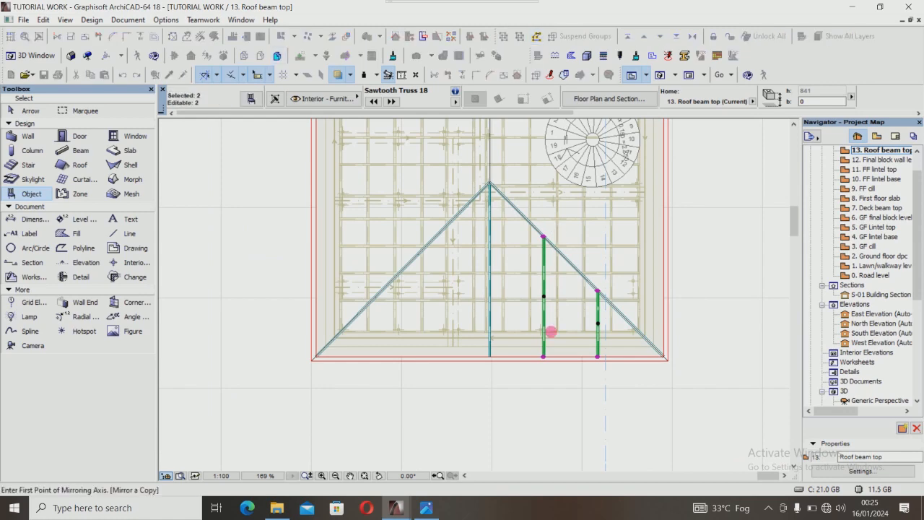
{"action": "scroll", "coordinate": [492, 356], "scroll_direction": "up", "scroll_amount": 2}
{"action": "left_click", "coordinate": [489, 364]}
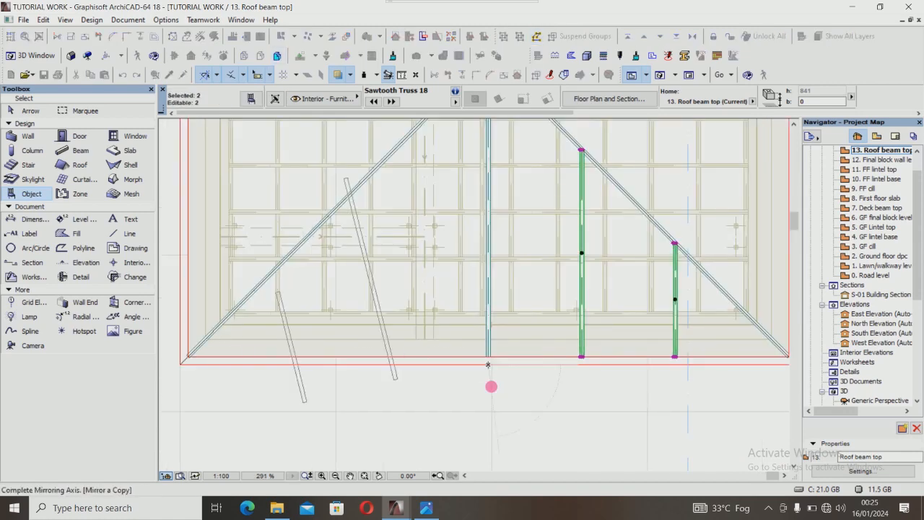
{"action": "left_click", "coordinate": [491, 470]}
Mirror a copy of all seven lower hip-end trusses across a horizontal axis through the ridge midpoint onto the opposite hip end.
{"action": "scroll", "coordinate": [539, 363], "scroll_direction": "down", "scroll_amount": 2}
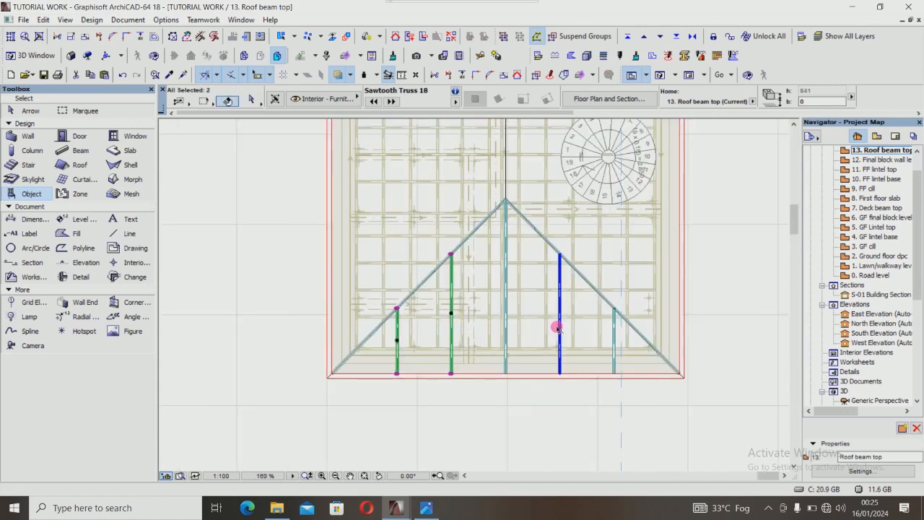
{"action": "left_click", "coordinate": [505, 328], "text": "shift"}
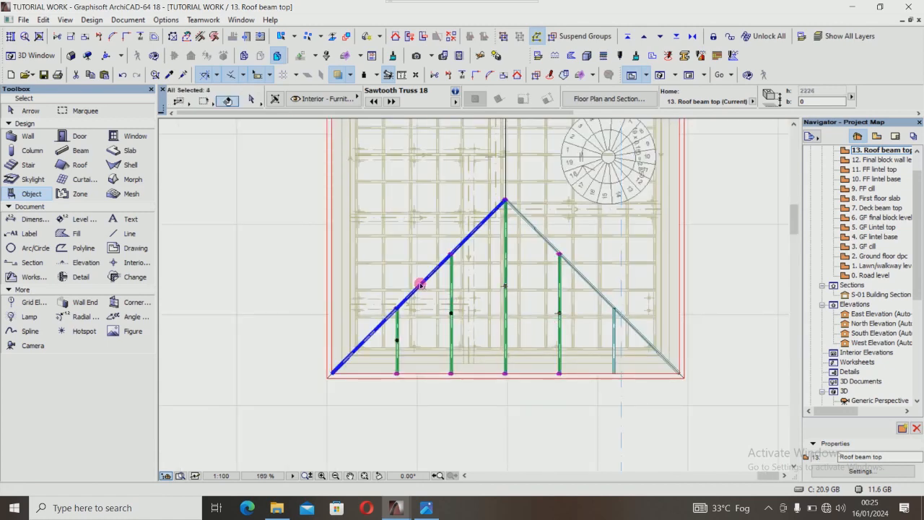
{"action": "left_click", "coordinate": [423, 282], "text": "shift"}
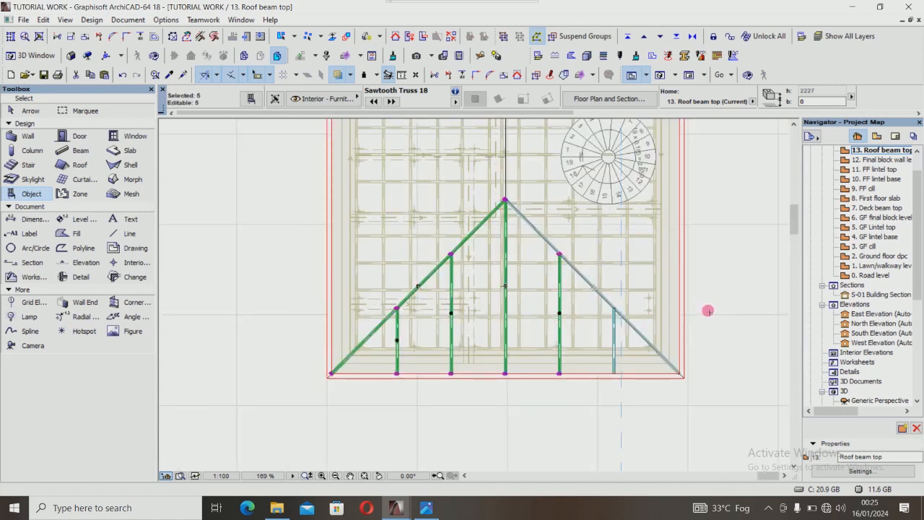
{"action": "left_click", "coordinate": [609, 303], "text": "shift"}
{"action": "left_click", "coordinate": [614, 319], "text": "shift"}
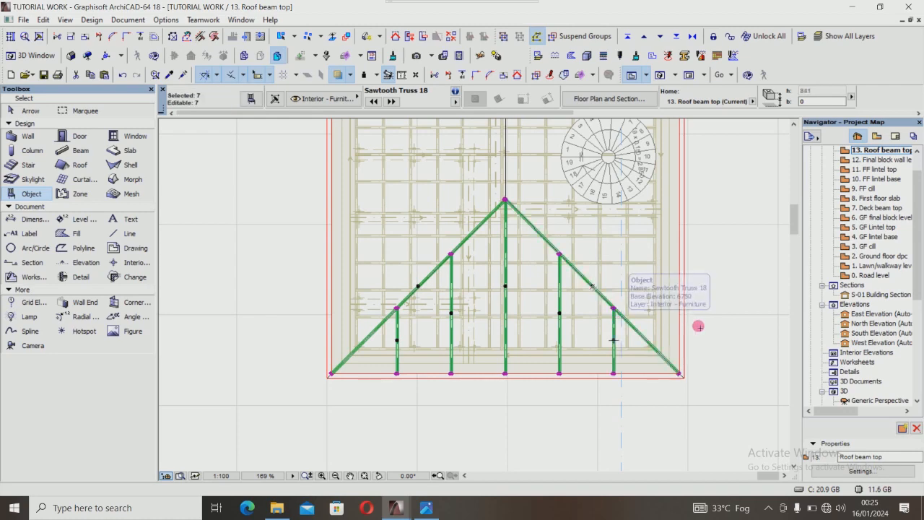
{"action": "scroll", "coordinate": [699, 327], "scroll_direction": "down", "scroll_amount": 4}
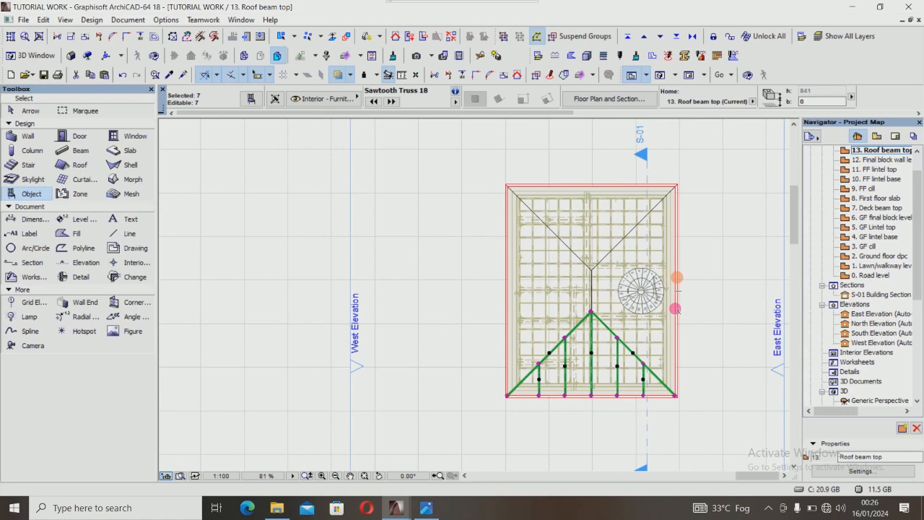
{"action": "key", "text": "ctrl+shift+m"}
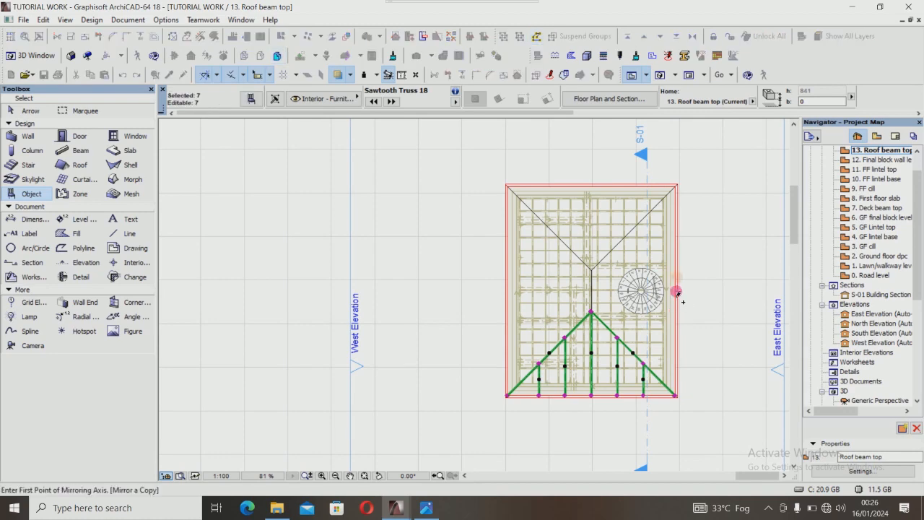
{"action": "scroll", "coordinate": [600, 294], "scroll_direction": "up", "scroll_amount": 6}
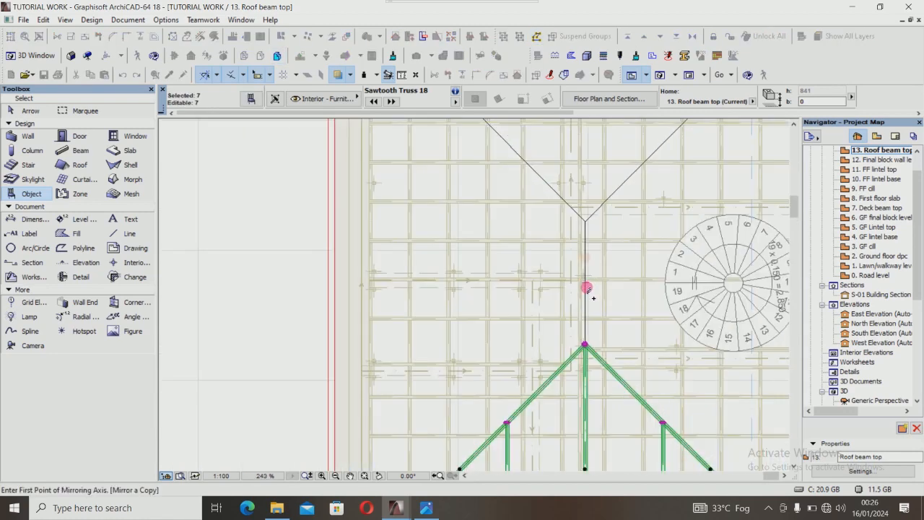
{"action": "scroll", "coordinate": [587, 286], "scroll_direction": "up", "scroll_amount": 5}
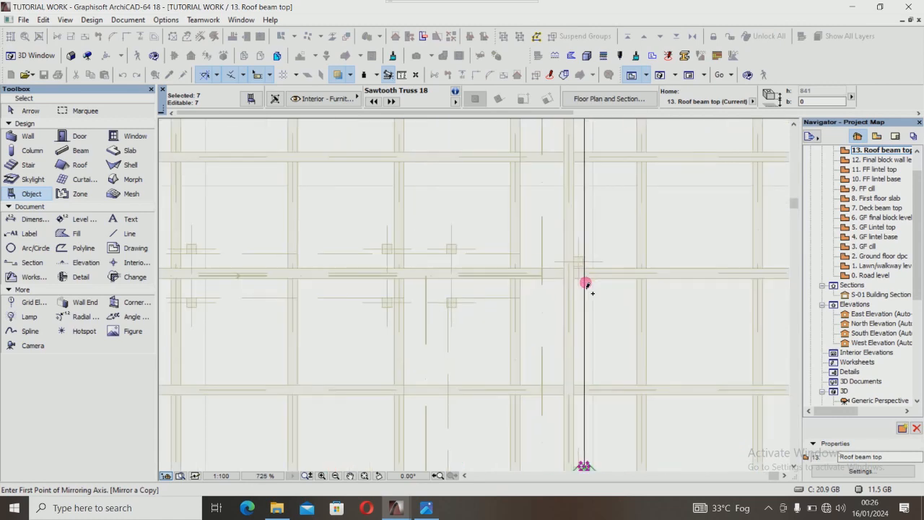
{"action": "left_click", "coordinate": [586, 286]}
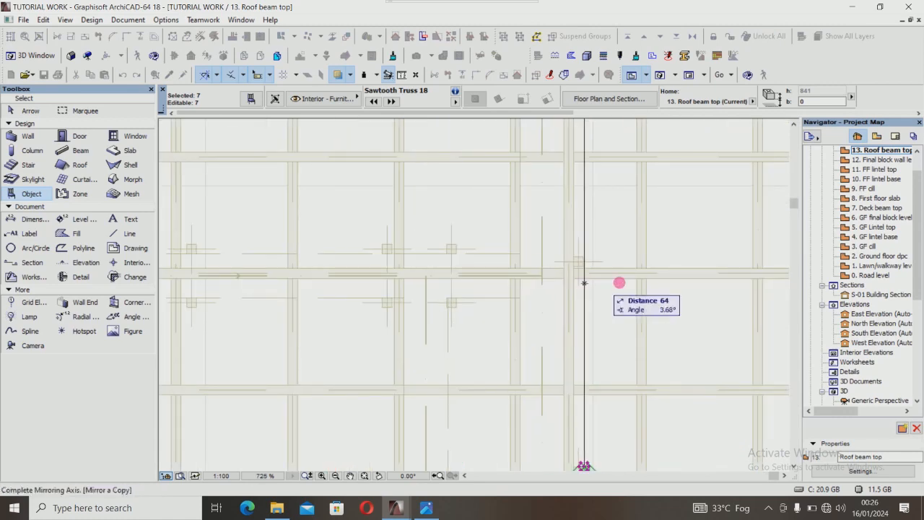
{"action": "left_click", "coordinate": [652, 297]}
{"action": "scroll", "coordinate": [635, 293], "scroll_direction": "down", "scroll_amount": 9}
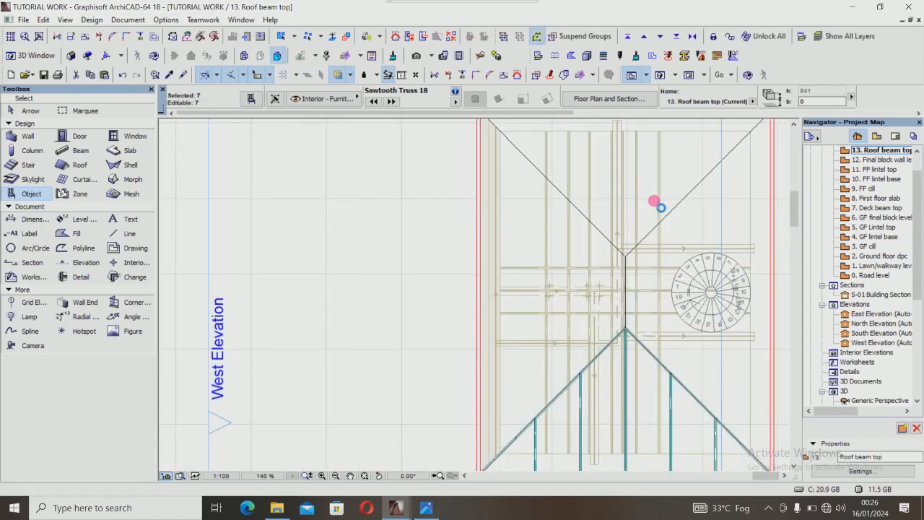
{"action": "scroll", "coordinate": [628, 188], "scroll_direction": "down", "scroll_amount": 3}
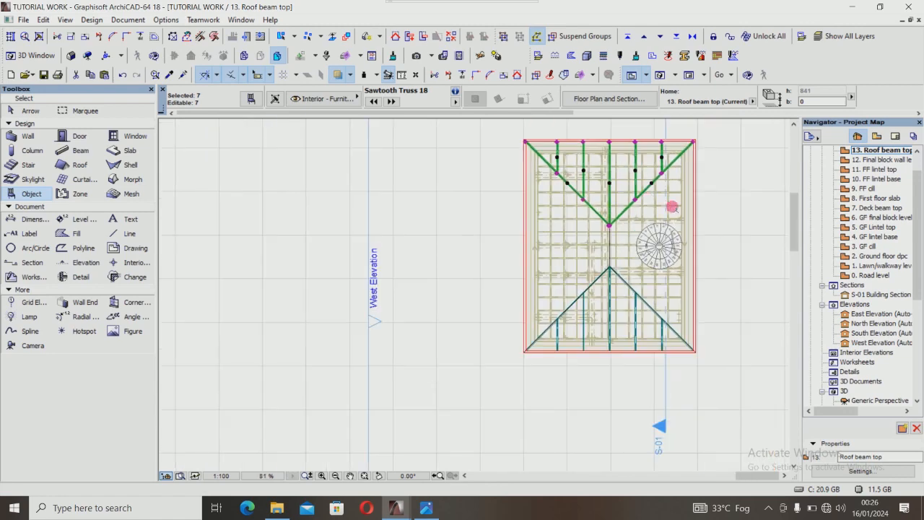
Mirror a copy of the upper hip end's centre truss and two right-hand intermediate trusses across the upper-right hip onto the east slope.
{"action": "scroll", "coordinate": [667, 206], "scroll_direction": "up", "scroll_amount": 2}
{"action": "key", "text": "Escape"}
{"action": "left_click", "coordinate": [616, 145]}
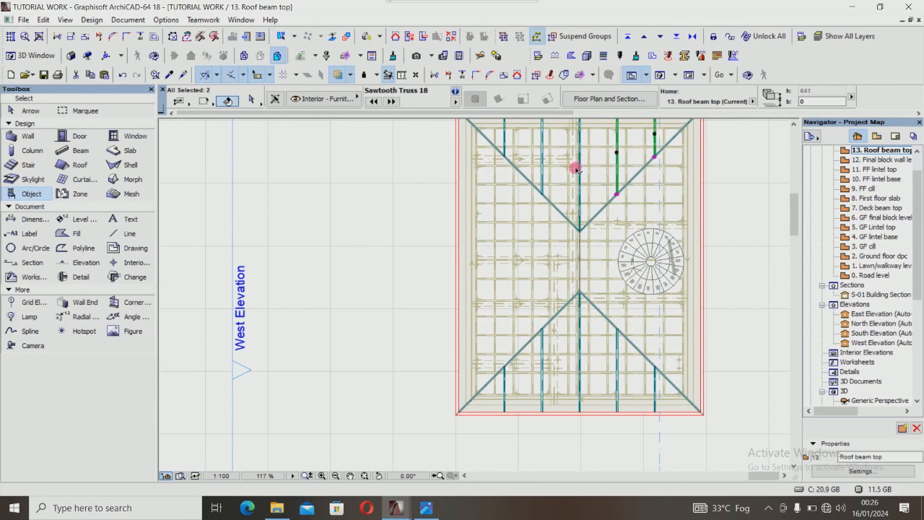
{"action": "scroll", "coordinate": [572, 243], "scroll_direction": "down", "scroll_amount": 2}
{"action": "scroll", "coordinate": [583, 159], "scroll_direction": "up", "scroll_amount": 2}
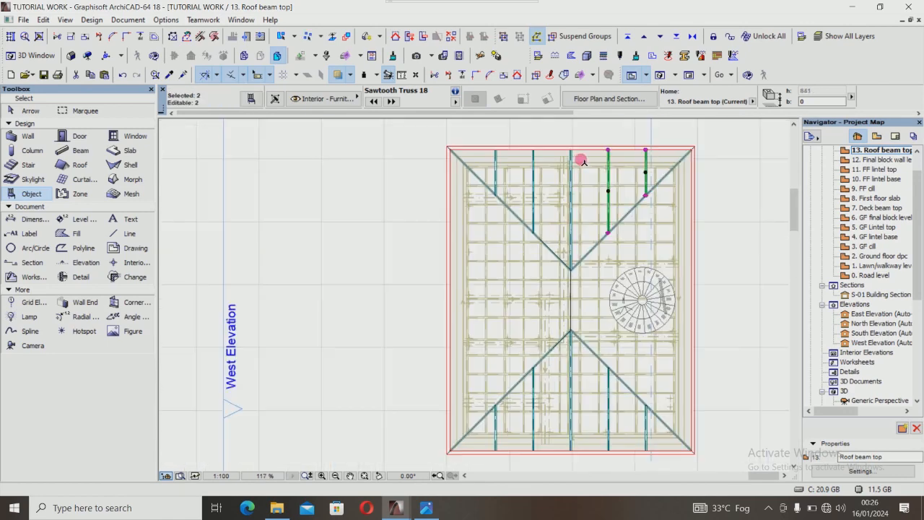
{"action": "left_click", "coordinate": [571, 155], "text": "shift"}
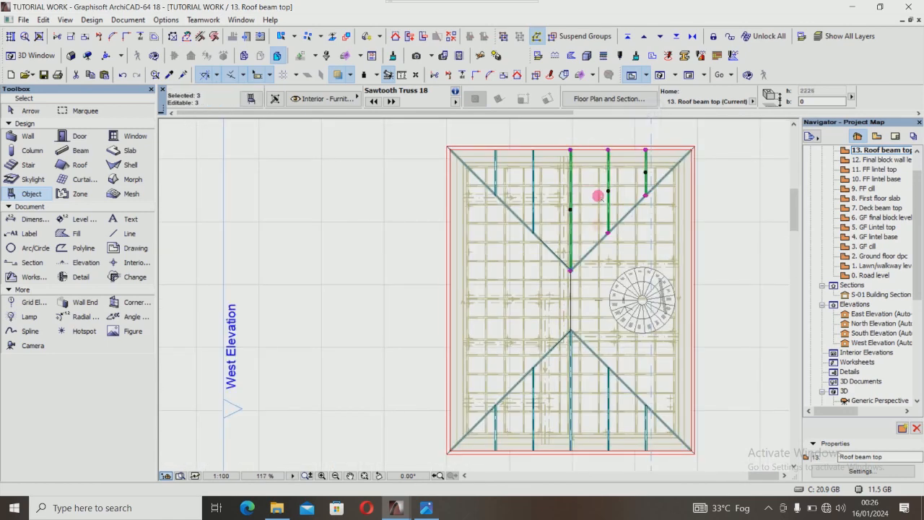
{"action": "key", "text": "ctrl+alt+m"}
{"action": "scroll", "coordinate": [708, 137], "scroll_direction": "up", "scroll_amount": 6}
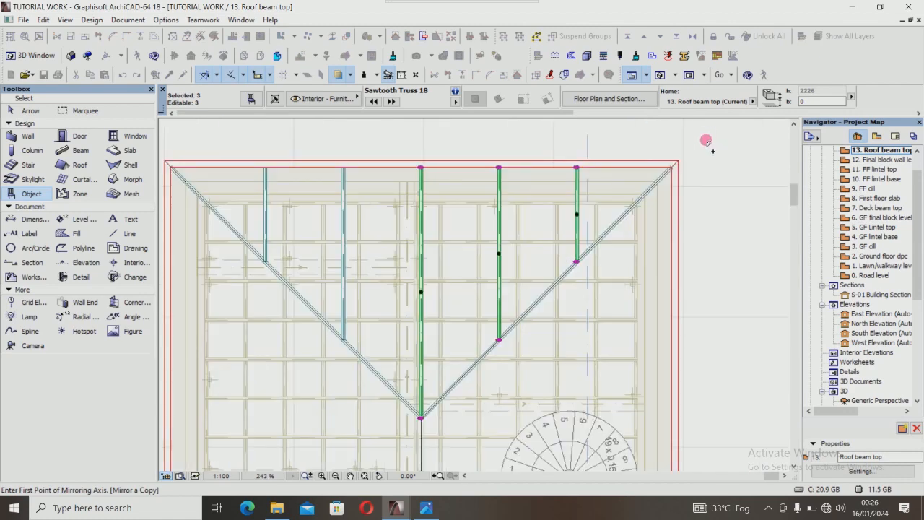
{"action": "scroll", "coordinate": [677, 179], "scroll_direction": "up", "scroll_amount": 3}
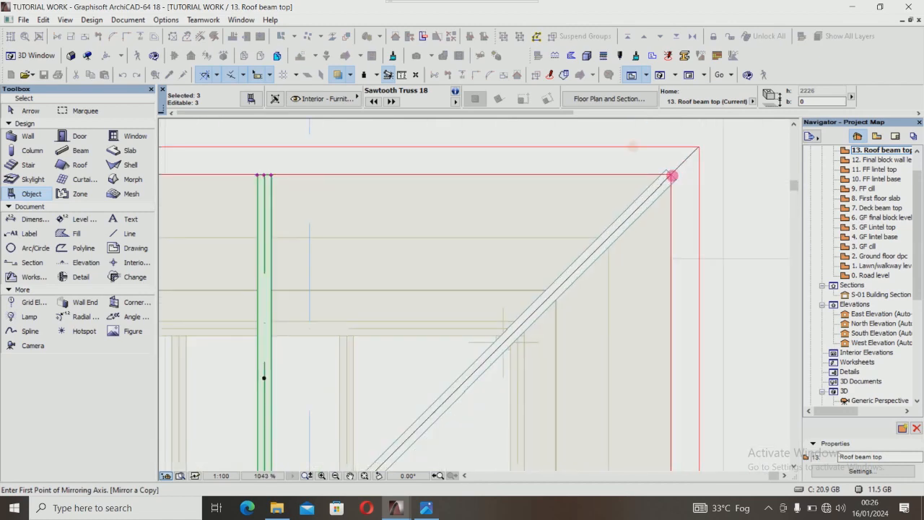
{"action": "left_click", "coordinate": [672, 177]}
{"action": "scroll", "coordinate": [693, 166], "scroll_direction": "down", "scroll_amount": 9}
{"action": "scroll", "coordinate": [448, 405], "scroll_direction": "up", "scroll_amount": 6}
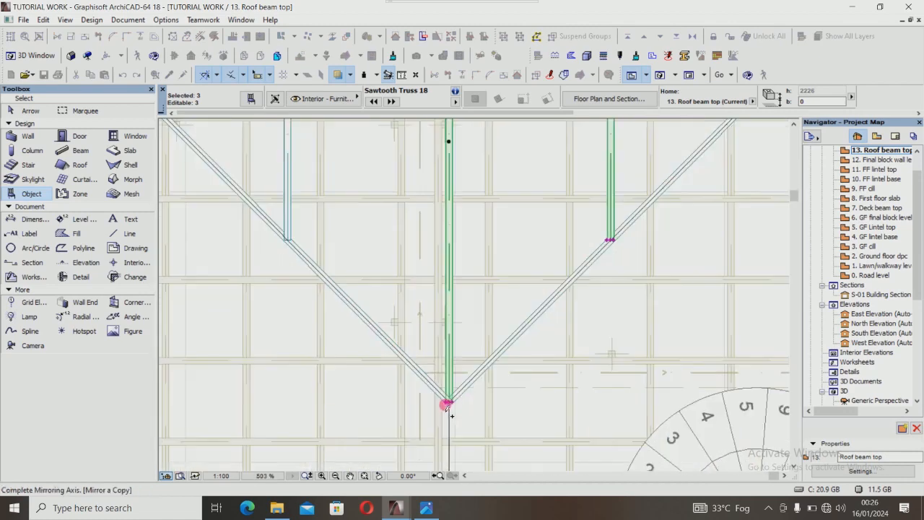
{"action": "left_click", "coordinate": [449, 403]}
{"action": "scroll", "coordinate": [475, 289], "scroll_direction": "down", "scroll_amount": 1}
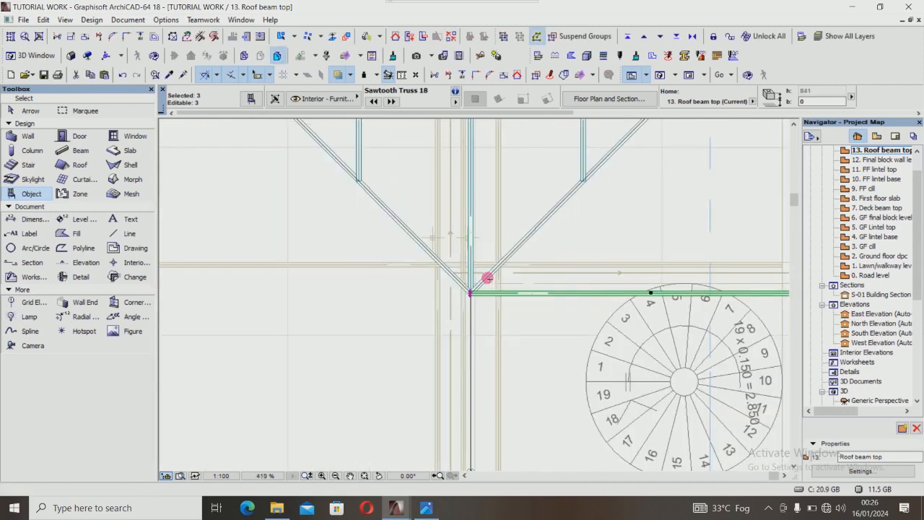
Mirror a copy of the three horizontal east-slope trusses across the ridge line onto the west slope.
{"action": "scroll", "coordinate": [533, 297], "scroll_direction": "down", "scroll_amount": 7}
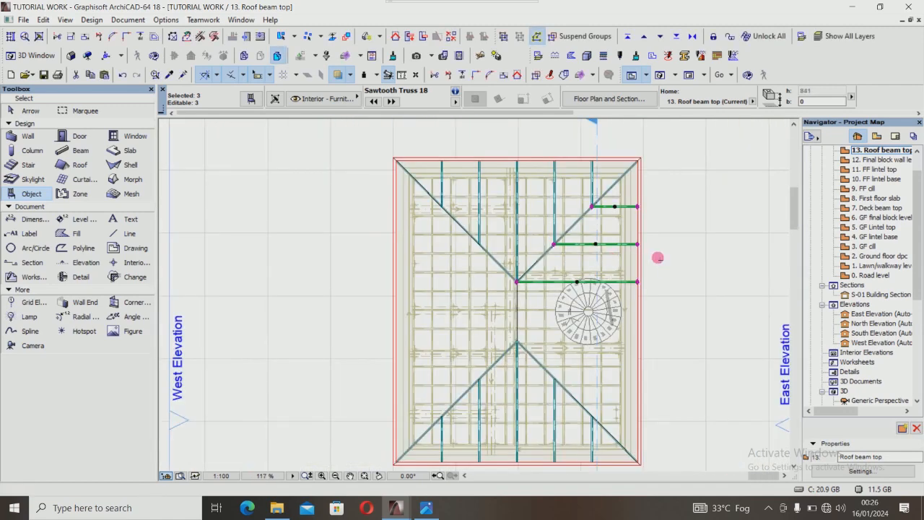
{"action": "key", "text": "ctrl+alt+m"}
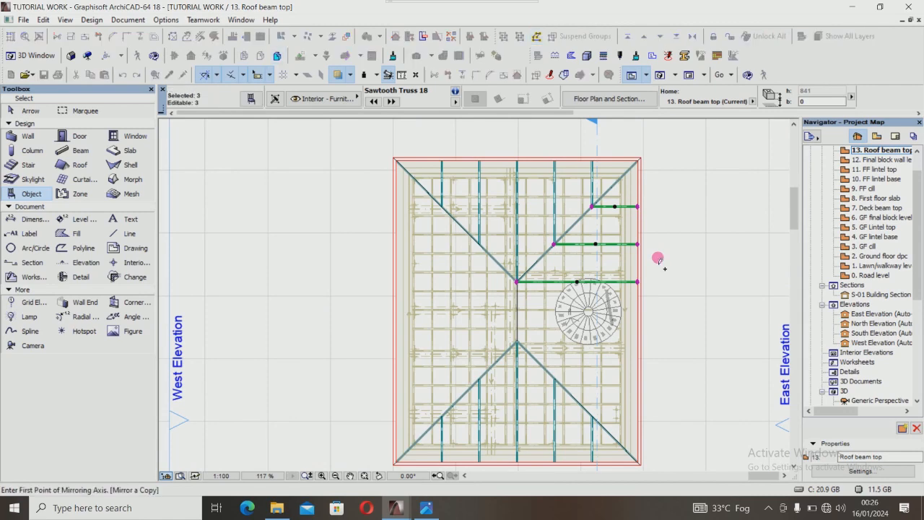
{"action": "scroll", "coordinate": [522, 306], "scroll_direction": "up", "scroll_amount": 14}
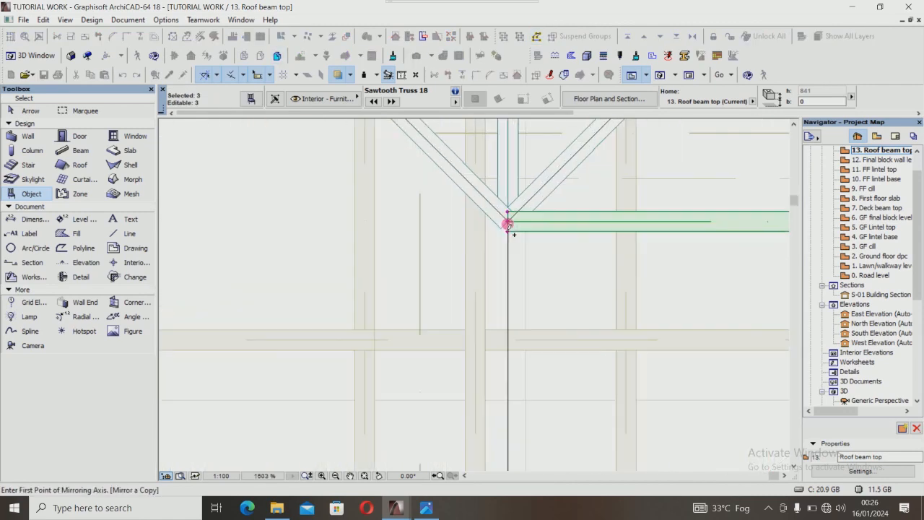
{"action": "left_click", "coordinate": [508, 221]}
{"action": "left_click", "coordinate": [507, 286]}
{"action": "scroll", "coordinate": [579, 241], "scroll_direction": "down", "scroll_amount": 14}
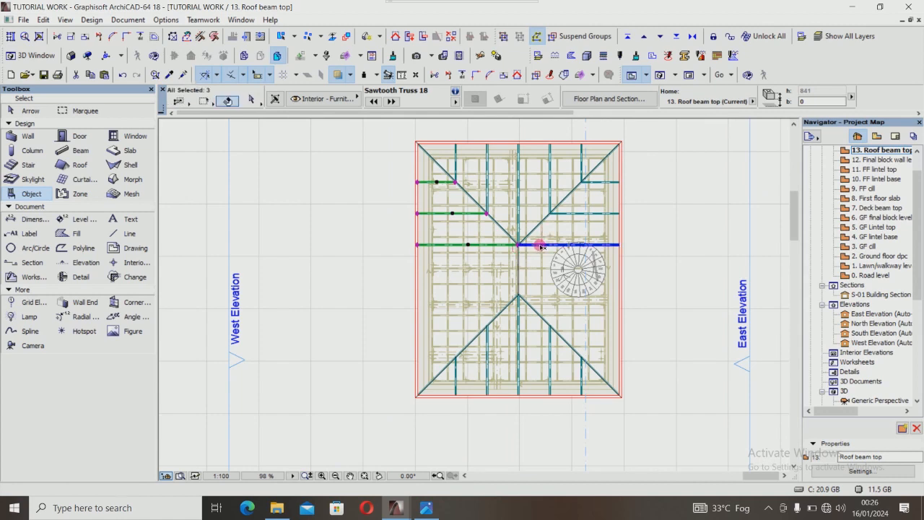
Mirror a copy of all six horizontal east and west slope trusses across a horizontal axis through the ridge midpoint onto the lower half.
{"action": "left_click", "coordinate": [541, 245], "text": "shift"}
{"action": "left_click", "coordinate": [572, 213], "text": "shift"}
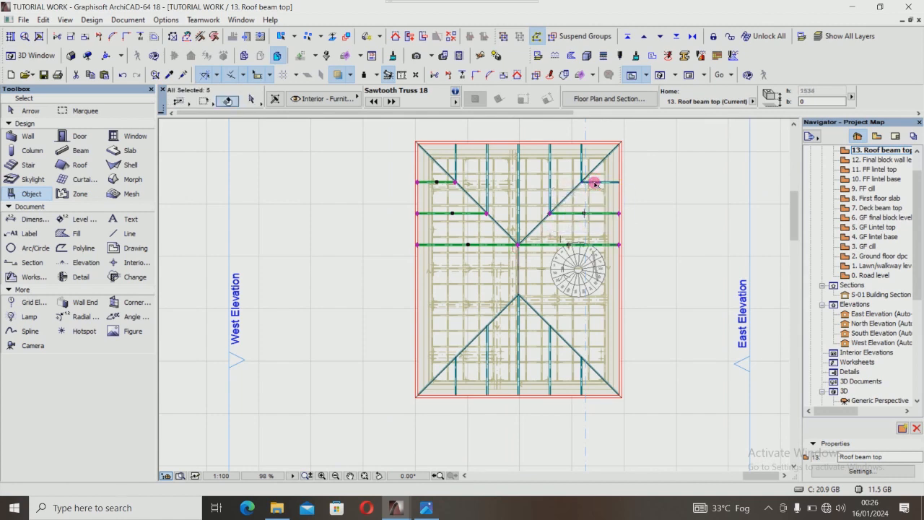
{"action": "left_click", "coordinate": [594, 183], "text": "shift"}
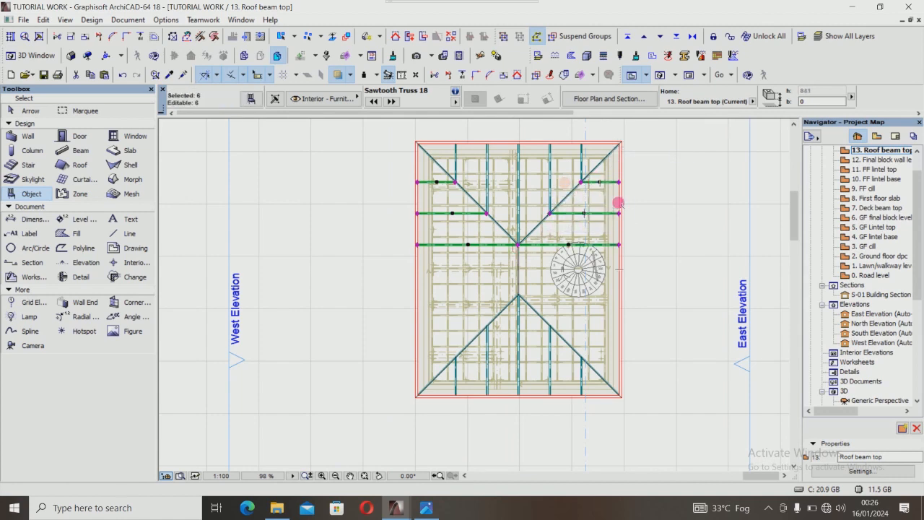
{"action": "key", "text": "ctrl+alt+m"}
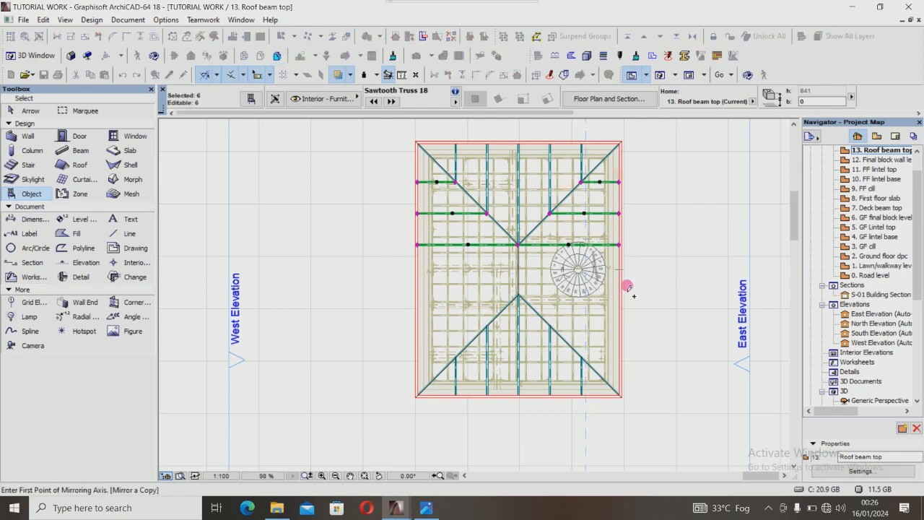
{"action": "scroll", "coordinate": [628, 288], "scroll_direction": "up", "scroll_amount": 3}
{"action": "left_click", "coordinate": [620, 255]}
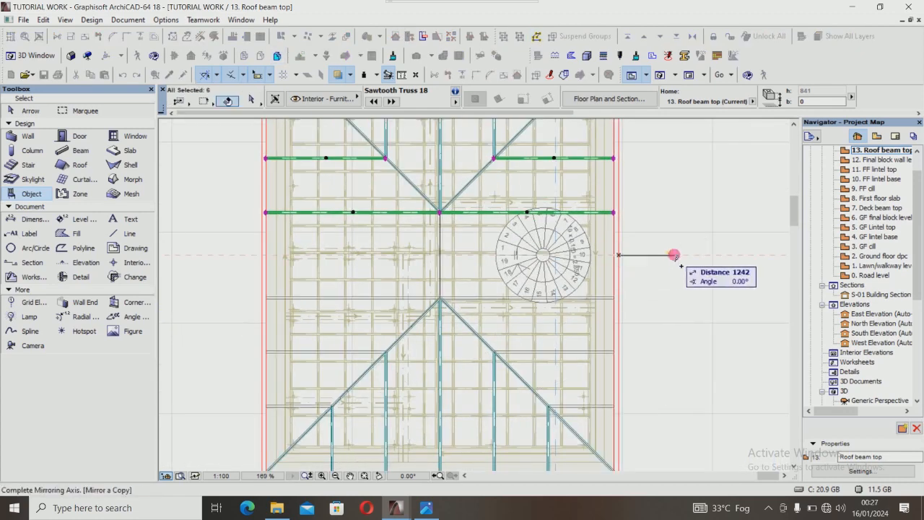
{"action": "left_click", "coordinate": [686, 258]}
{"action": "scroll", "coordinate": [686, 258], "scroll_direction": "down", "scroll_amount": 3}
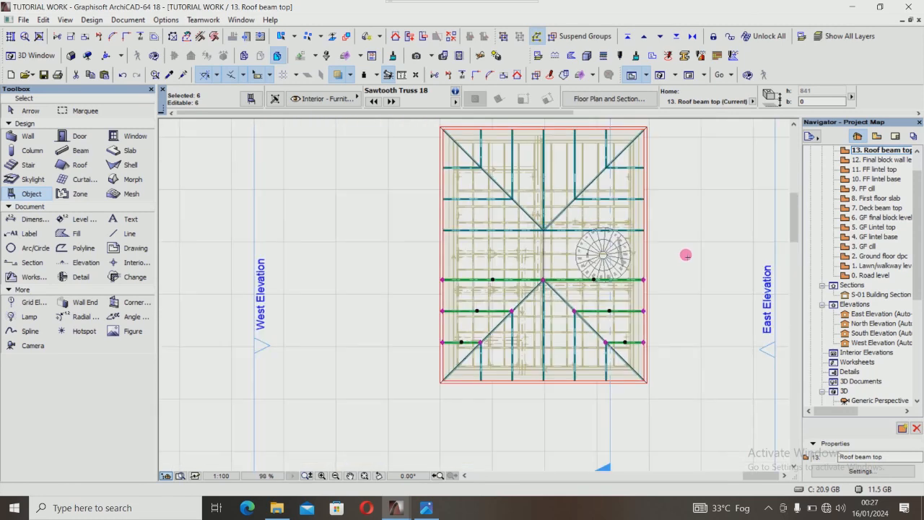
{"action": "key", "text": "Escape"}
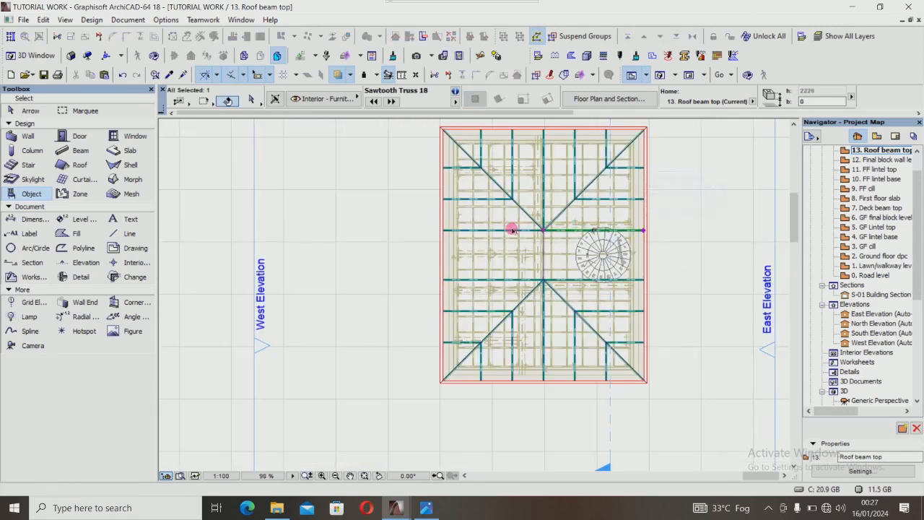
Copy the two full-length horizontal trusses at the ridge's upper end 944 mm down to the ridge midpoint.
{"action": "left_click", "coordinate": [567, 231], "text": "shift"}
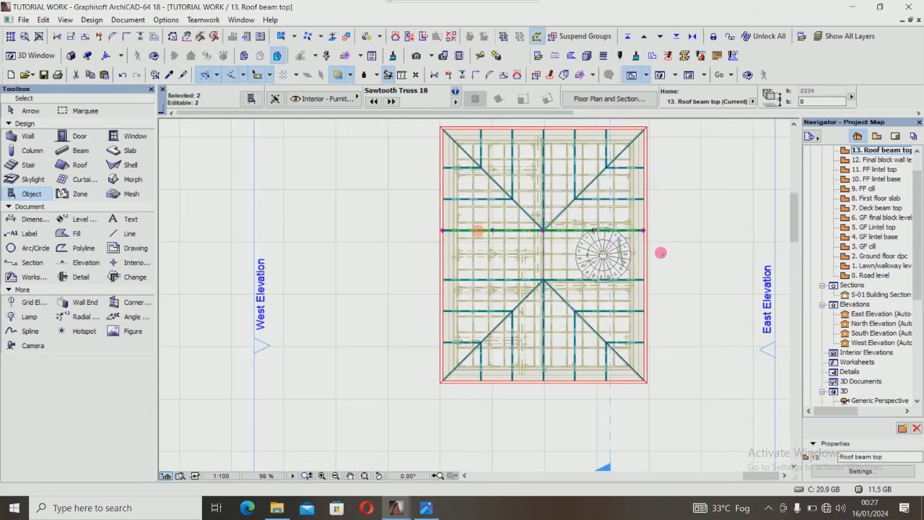
{"action": "key", "text": "ctrl+shift+d"}
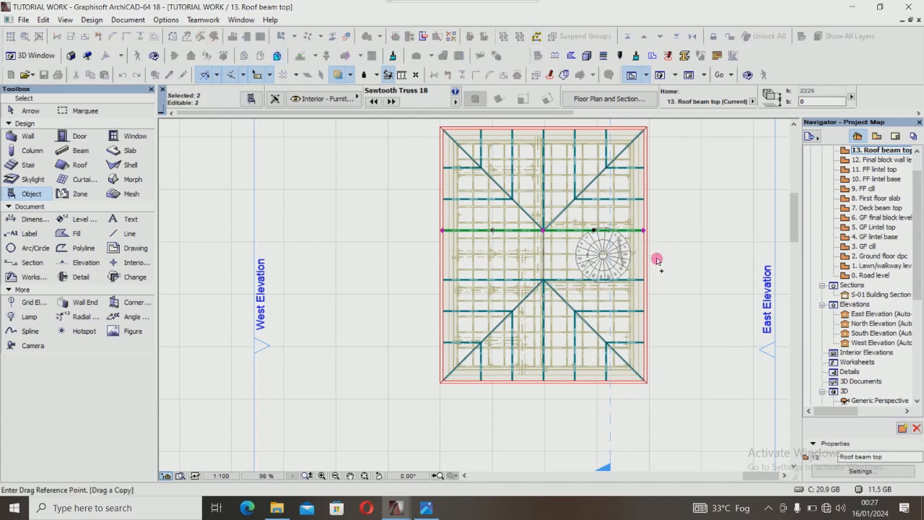
{"action": "scroll", "coordinate": [657, 246], "scroll_direction": "up", "scroll_amount": 8}
{"action": "left_click", "coordinate": [635, 190]}
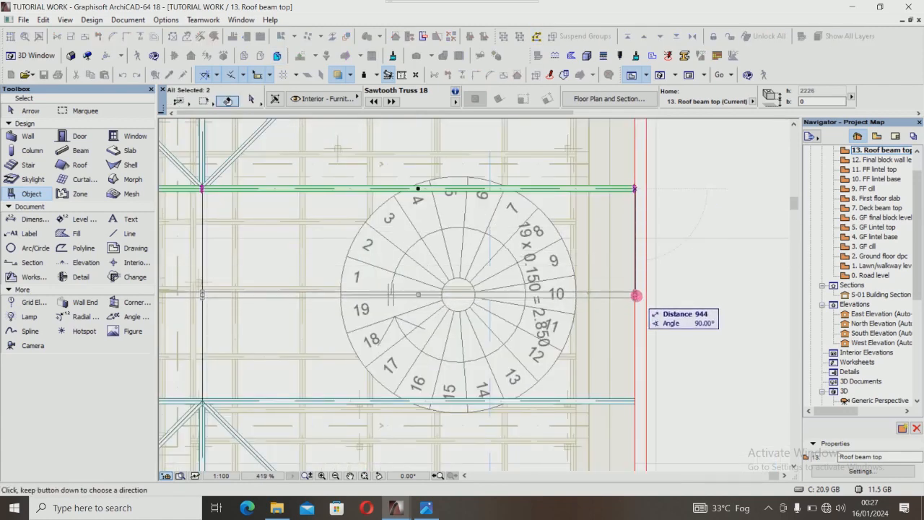
{"action": "left_click", "coordinate": [635, 295]}
{"action": "key", "text": "Escape"}
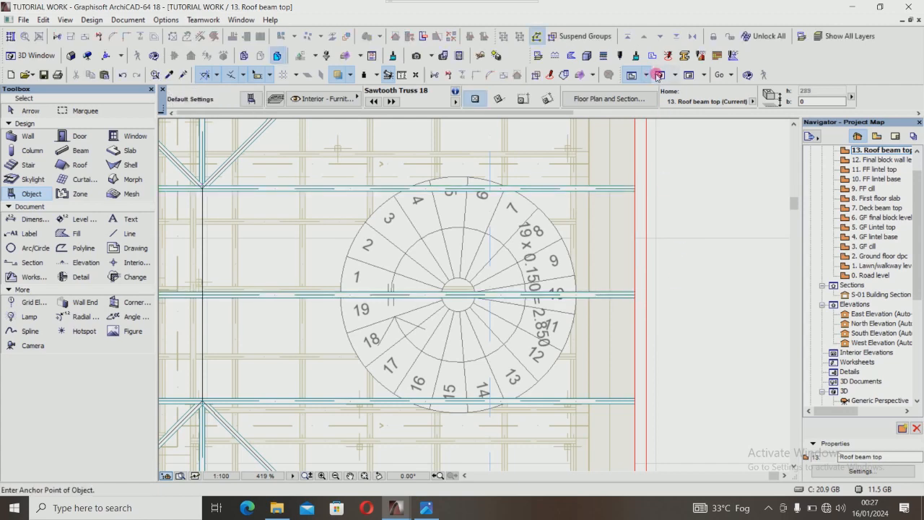
Inspect the completed truss layout in 3D from several directions and return to the Roof beam top plan.
{"action": "left_click", "coordinate": [660, 74]}
{"action": "scroll", "coordinate": [510, 202], "scroll_direction": "down", "scroll_amount": 5}
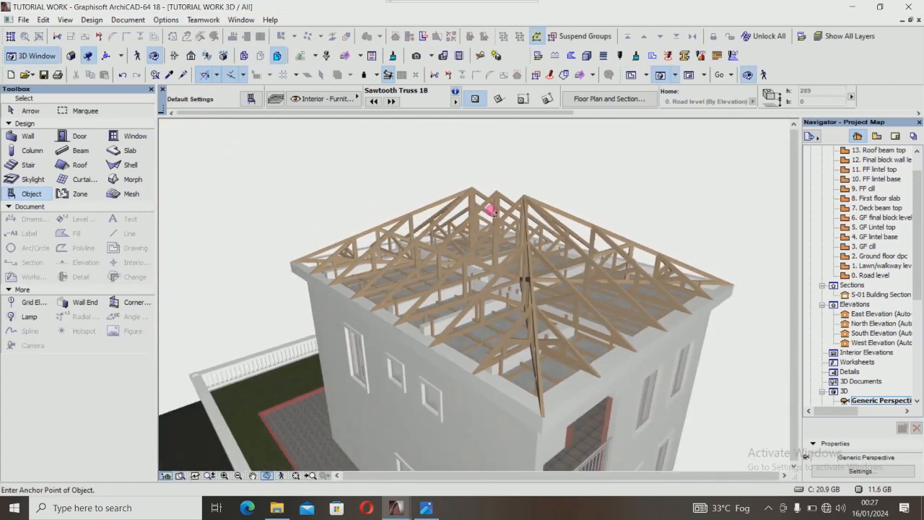
{"action": "left_click_drag", "start_coordinate": [467, 244], "coordinate": [619, 259]}
{"action": "middle_click_drag", "start_coordinate": [617, 257], "coordinate": [475, 294], "text": "shift"}
{"action": "left_click", "coordinate": [632, 75]}
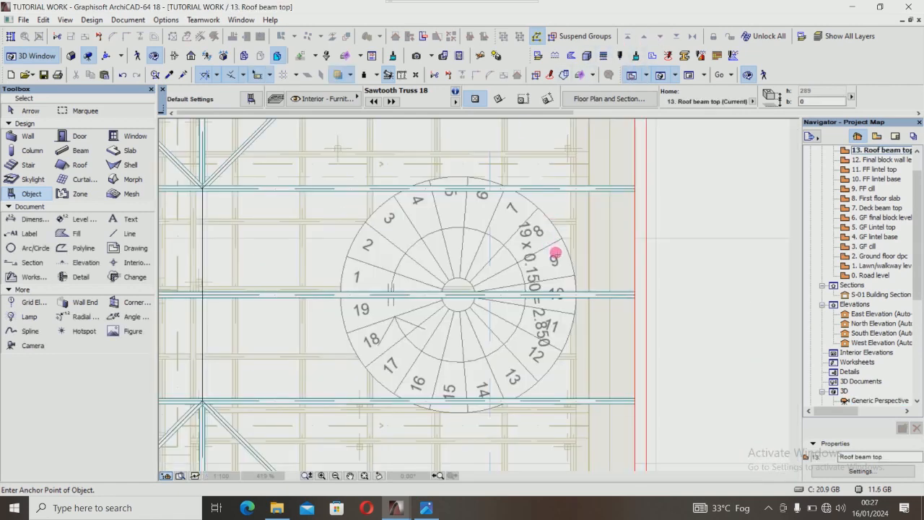
Set Flat Howe Truss 18 from the Wood Trusses 18 library as the default object and edit its number of divisions.
{"action": "scroll", "coordinate": [555, 254], "scroll_direction": "down", "scroll_amount": 3}
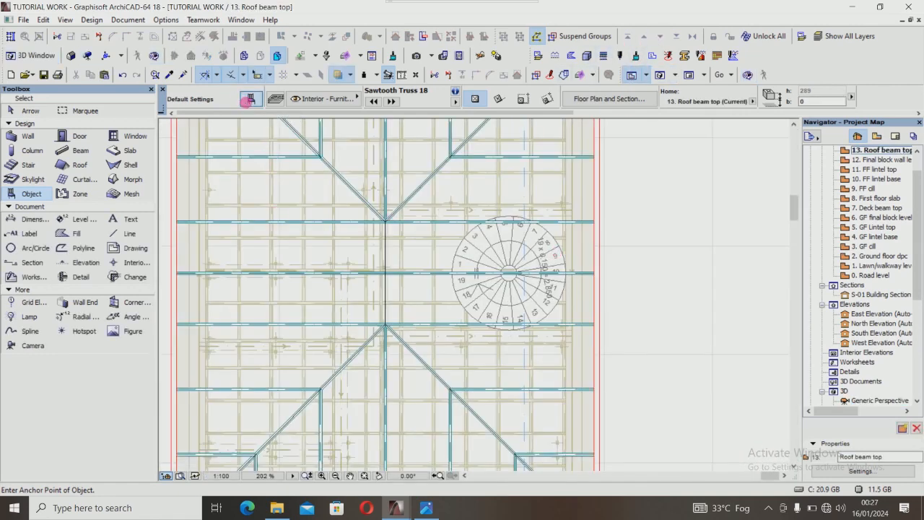
{"action": "left_click", "coordinate": [249, 99]}
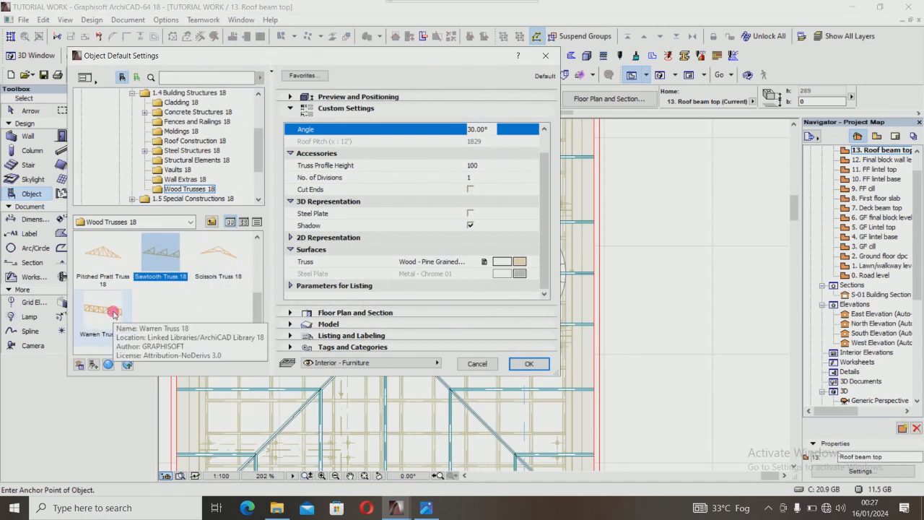
{"action": "left_click_drag", "start_coordinate": [256, 312], "coordinate": [254, 249]}
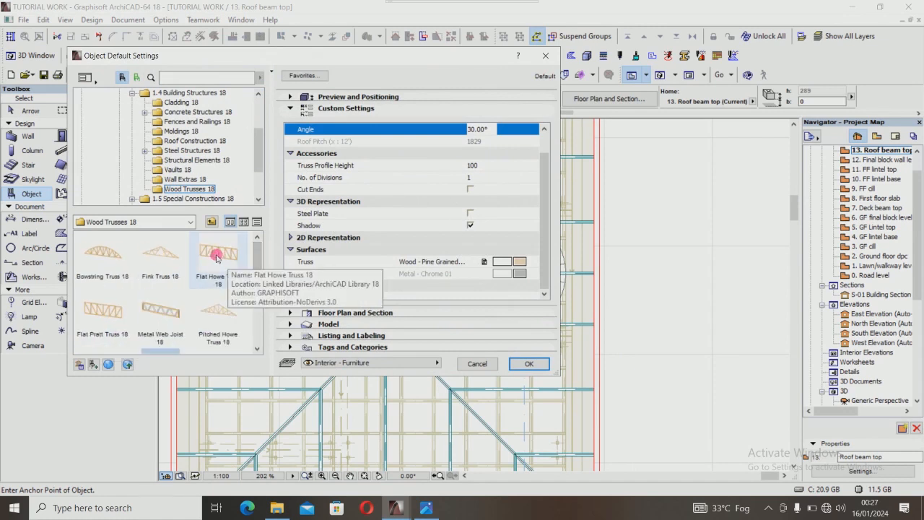
{"action": "scroll", "coordinate": [214, 257], "scroll_direction": "down", "scroll_amount": 4}
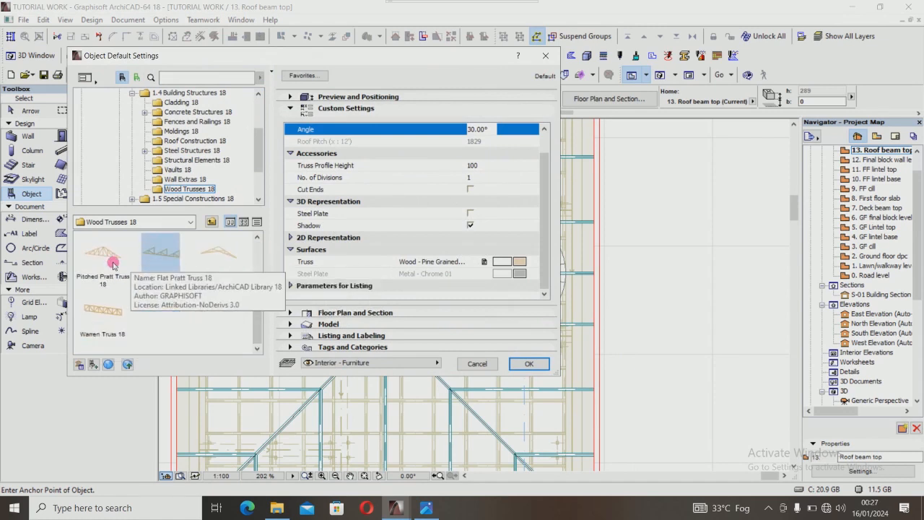
{"action": "scroll", "coordinate": [223, 277], "scroll_direction": "up", "scroll_amount": 4}
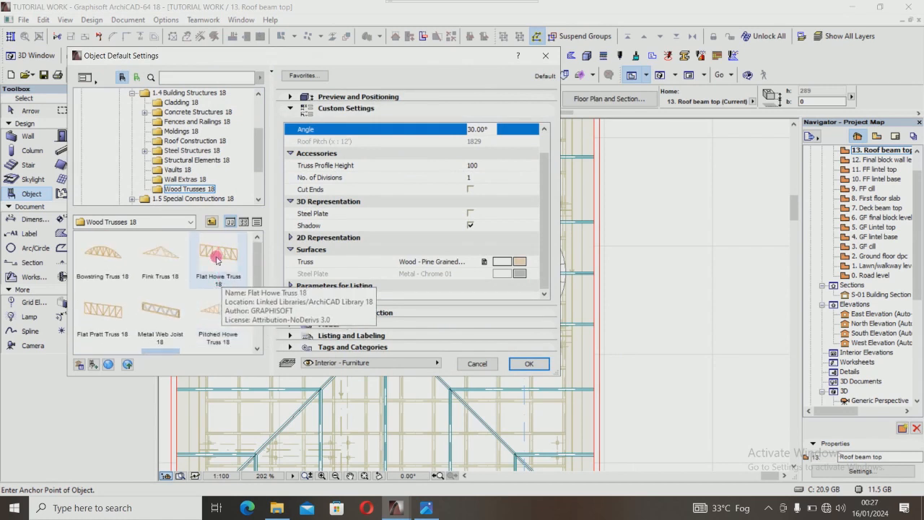
{"action": "left_click", "coordinate": [216, 259]}
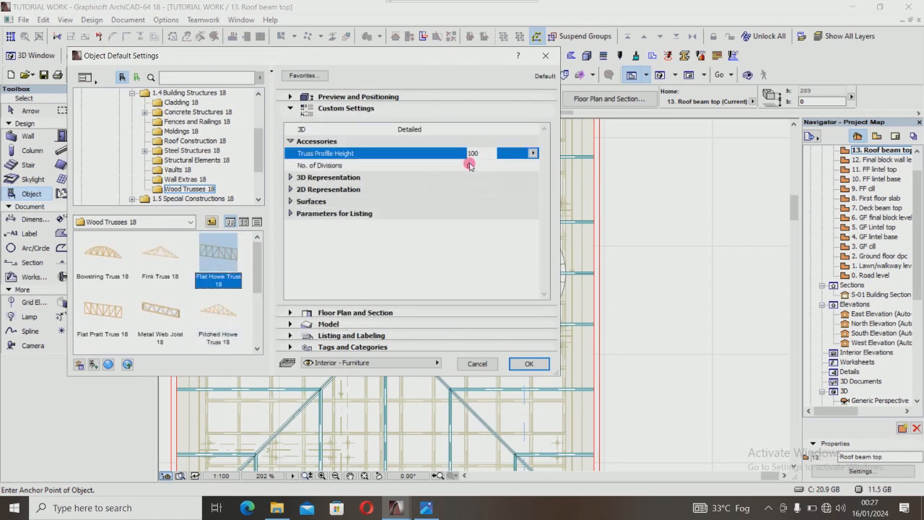
{"action": "left_click", "coordinate": [473, 166]}
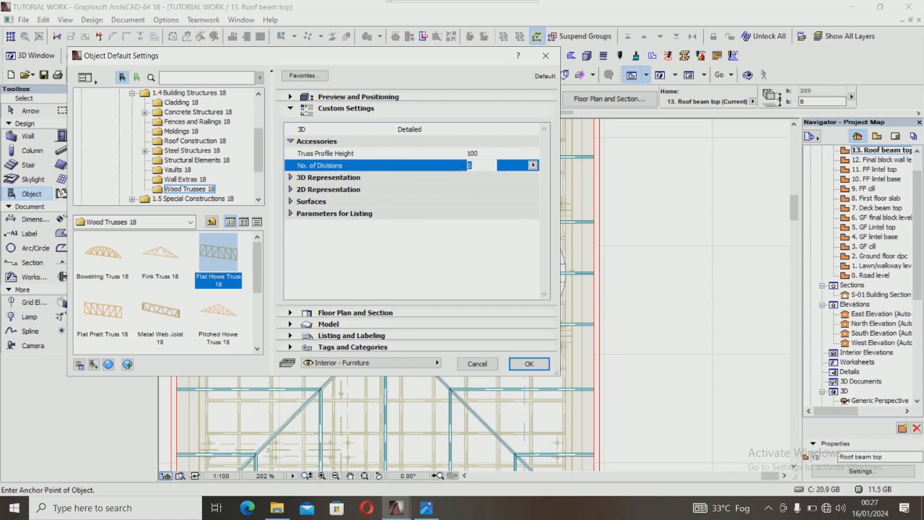
{"action": "left_click", "coordinate": [288, 98]}
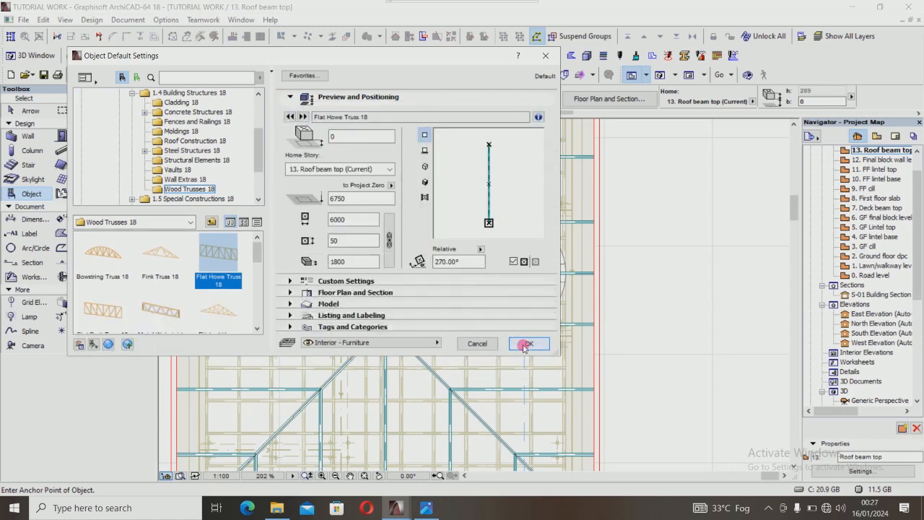
{"action": "left_click", "coordinate": [529, 344]}
Place a vertical flat Howe truss along the ridge line, anchored where the lower hips meet the ridge.
{"action": "scroll", "coordinate": [515, 340], "scroll_direction": "up", "scroll_amount": 10}
{"action": "scroll", "coordinate": [416, 267], "scroll_direction": "up", "scroll_amount": 4}
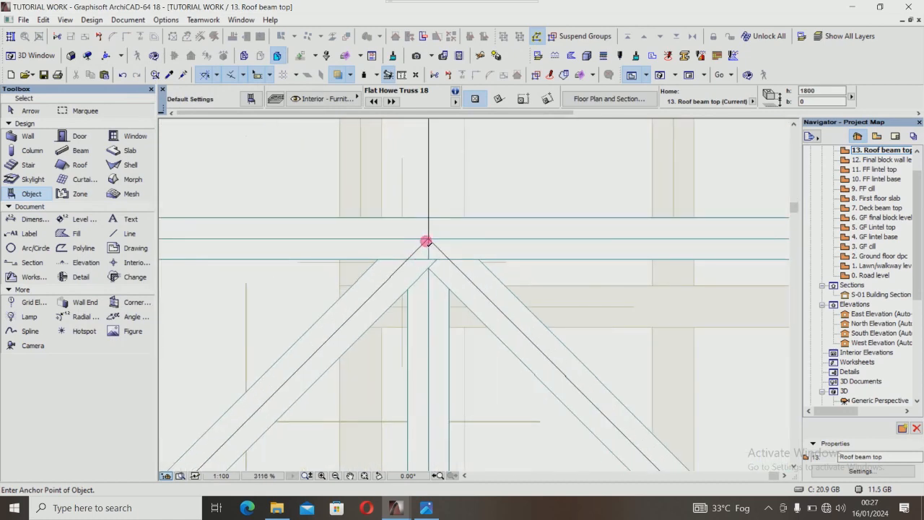
{"action": "scroll", "coordinate": [444, 295], "scroll_direction": "down", "scroll_amount": 10}
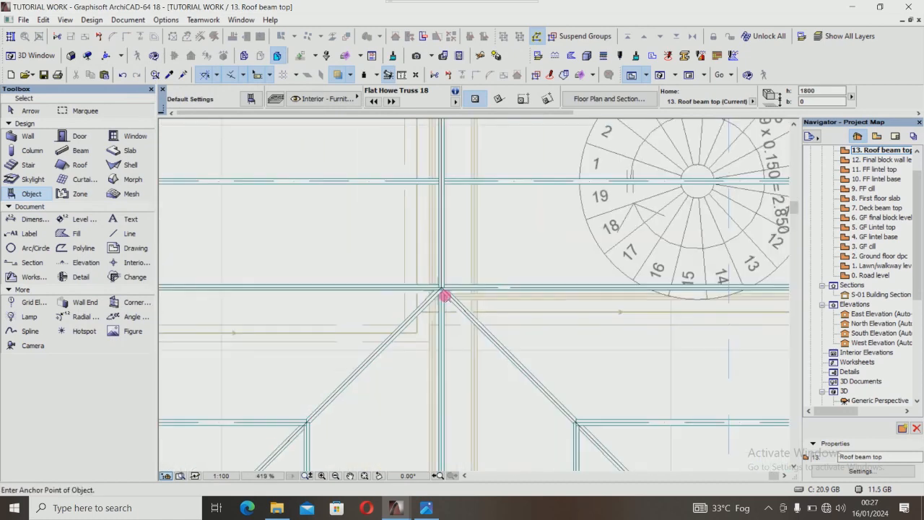
{"action": "left_click", "coordinate": [441, 192], "text": "shift"}
{"action": "scroll", "coordinate": [455, 289], "scroll_direction": "down", "scroll_amount": 7}
{"action": "scroll", "coordinate": [448, 136], "scroll_direction": "down", "scroll_amount": 1}
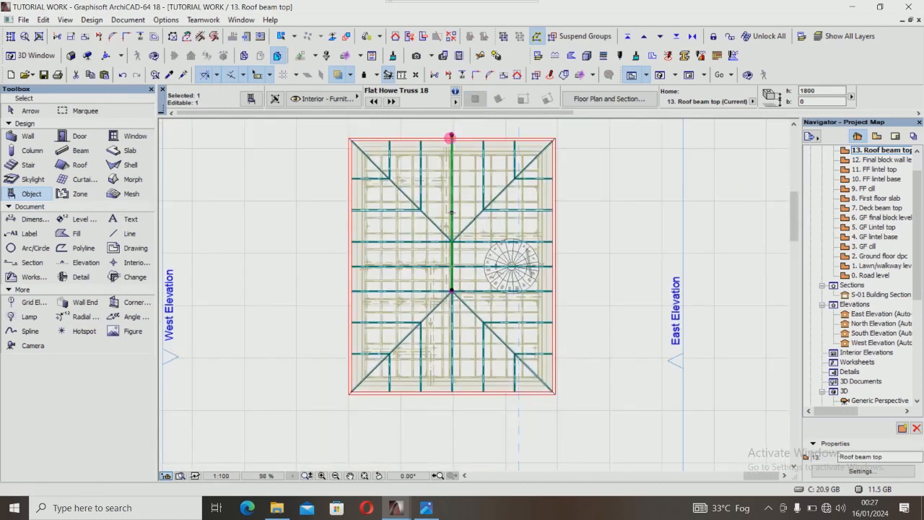
Shorten the flat Howe truss by stretching its upper end back to where the upper hips meet the ridge.
{"action": "scroll", "coordinate": [444, 134], "scroll_direction": "up", "scroll_amount": 10}
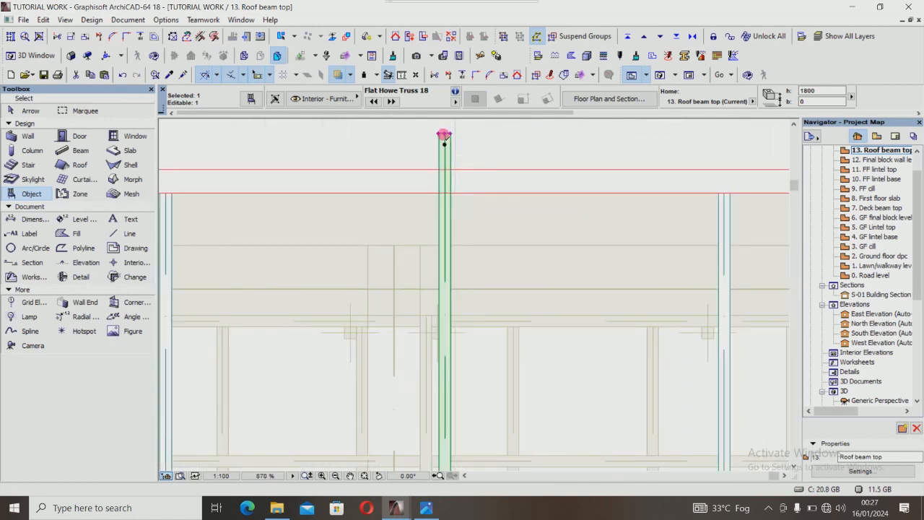
{"action": "left_click", "coordinate": [444, 136]}
{"action": "scroll", "coordinate": [450, 203], "scroll_direction": "down", "scroll_amount": 5}
{"action": "scroll", "coordinate": [450, 354], "scroll_direction": "up", "scroll_amount": 5}
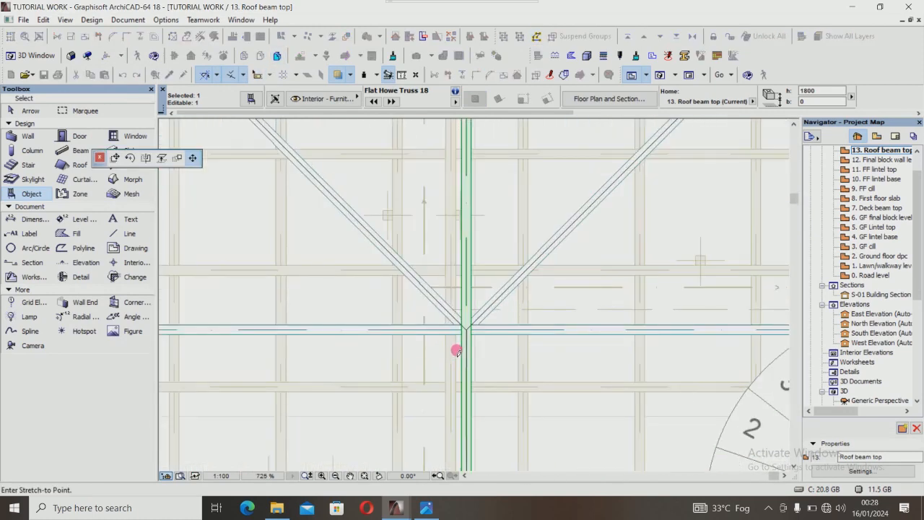
{"action": "scroll", "coordinate": [457, 351], "scroll_direction": "up", "scroll_amount": 3}
{"action": "left_click", "coordinate": [473, 311]}
{"action": "scroll", "coordinate": [431, 262], "scroll_direction": "down", "scroll_amount": 8}
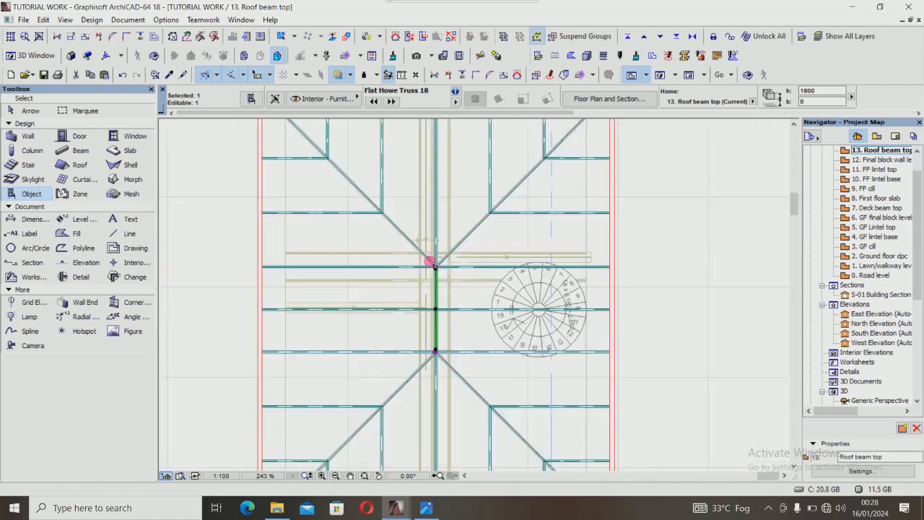
{"action": "scroll", "coordinate": [431, 262], "scroll_direction": "down", "scroll_amount": 4}
{"action": "key", "text": "Escape"}
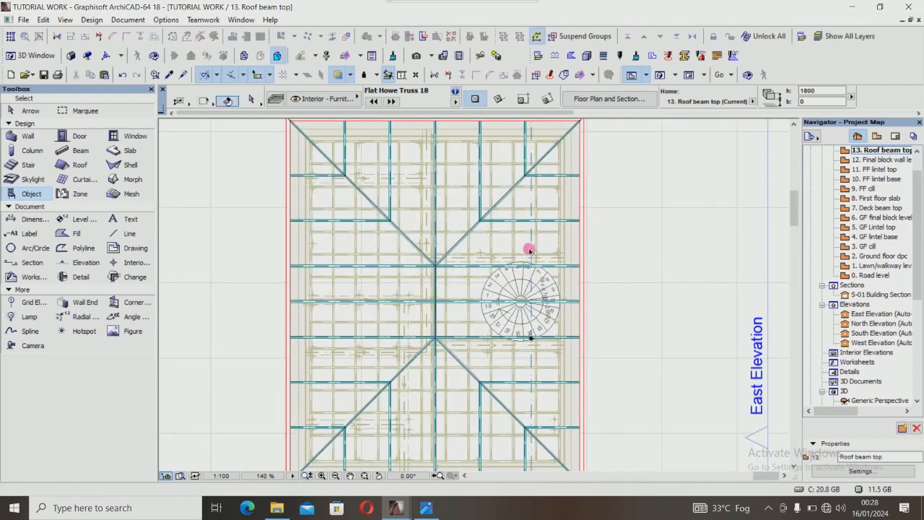
Move the S-01 section line westward to just beside the ridge truss and open the building section.
{"action": "left_click", "coordinate": [530, 249]}
{"action": "key", "text": "ctrl+d"}
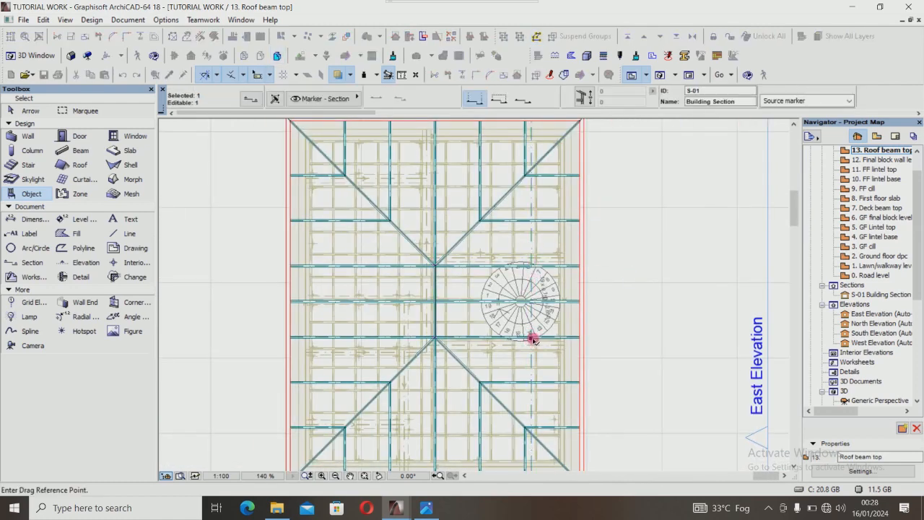
{"action": "left_click", "coordinate": [533, 340]}
{"action": "left_click", "coordinate": [453, 337]}
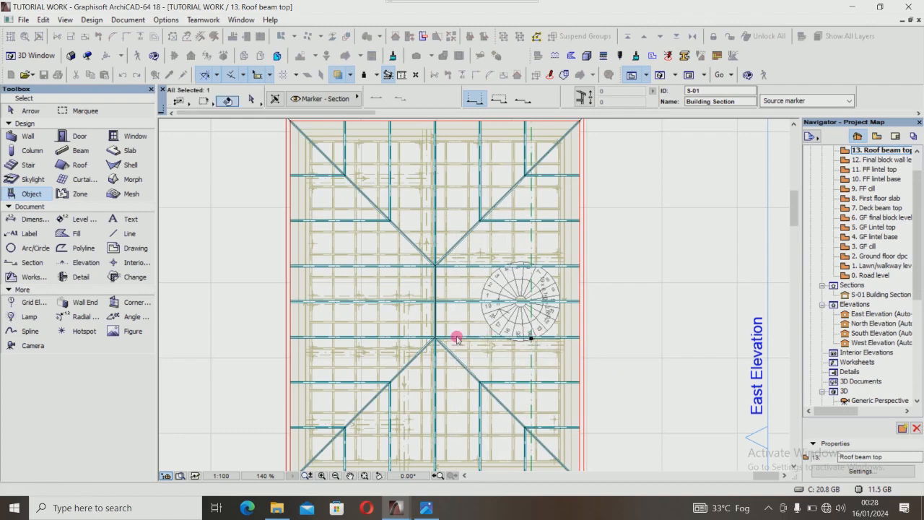
{"action": "scroll", "coordinate": [455, 318], "scroll_direction": "down", "scroll_amount": 5}
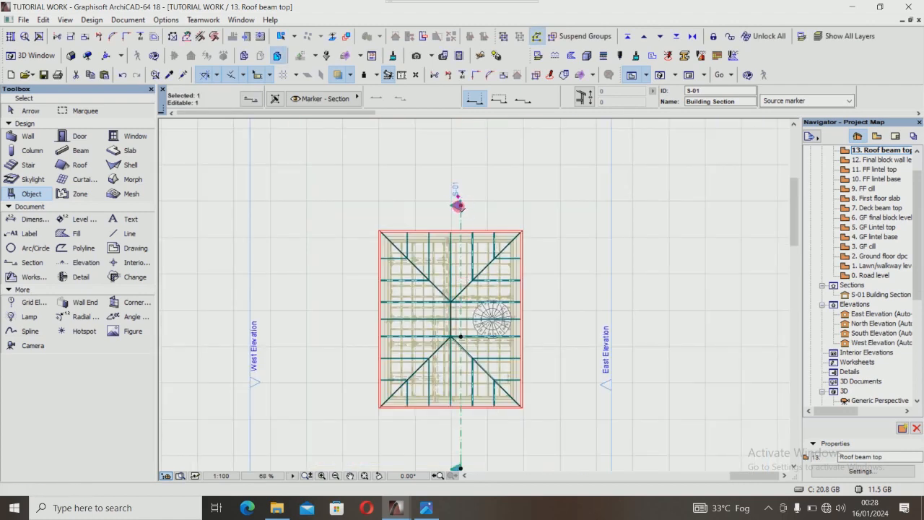
{"action": "right_click", "coordinate": [458, 206]}
{"action": "left_click", "coordinate": [510, 224]}
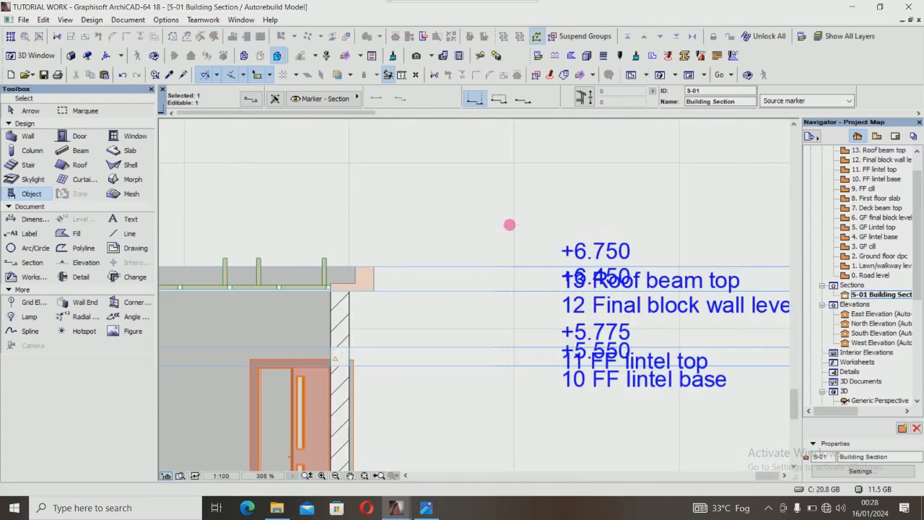
Stretch the flat Howe ridge truss up to the peaks of the adjoining trusses, for a total height of 2226 mm.
{"action": "scroll", "coordinate": [464, 216], "scroll_direction": "down", "scroll_amount": 5}
{"action": "scroll", "coordinate": [462, 213], "scroll_direction": "up", "scroll_amount": 2}
{"action": "scroll", "coordinate": [392, 219], "scroll_direction": "up", "scroll_amount": 1}
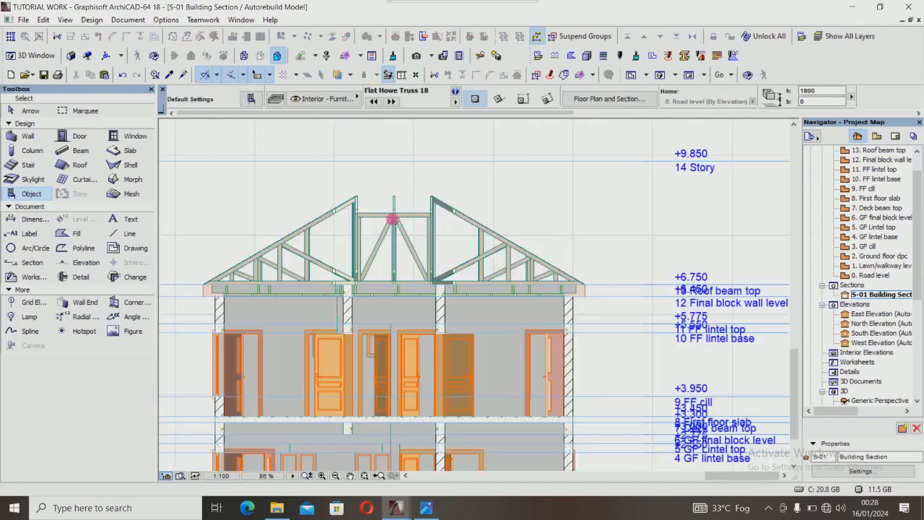
{"action": "scroll", "coordinate": [392, 219], "scroll_direction": "up", "scroll_amount": 5}
{"action": "left_click", "coordinate": [324, 206]}
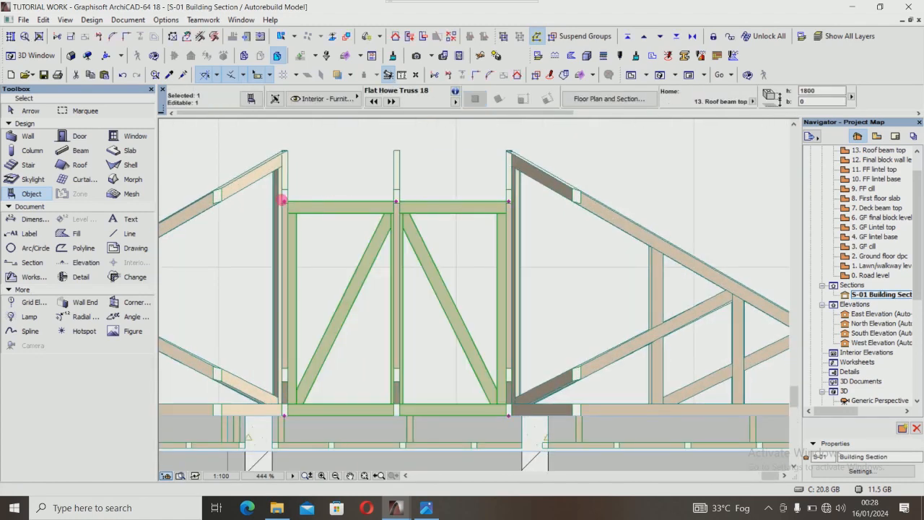
{"action": "left_click", "coordinate": [286, 202]}
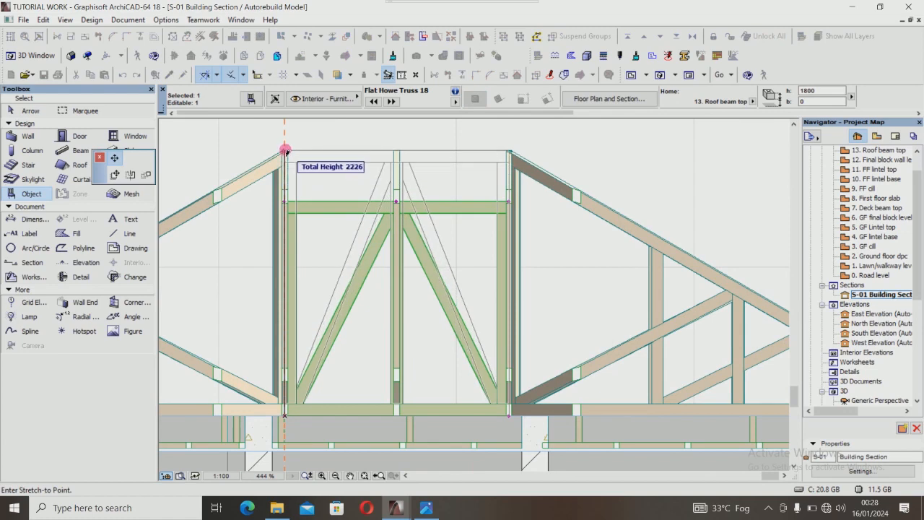
{"action": "left_click", "coordinate": [285, 150]}
{"action": "left_click", "coordinate": [255, 144]}
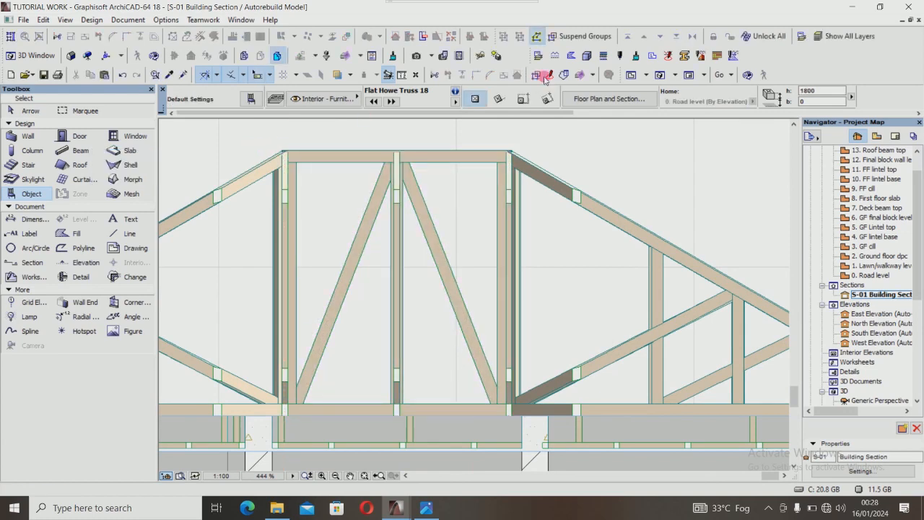
Inspect the roof trusses around the ridge in 3D, and return to the roof beam top plan.
{"action": "left_click", "coordinate": [662, 74]}
{"action": "middle_click_drag", "start_coordinate": [543, 175], "coordinate": [518, 243], "text": "shift"}
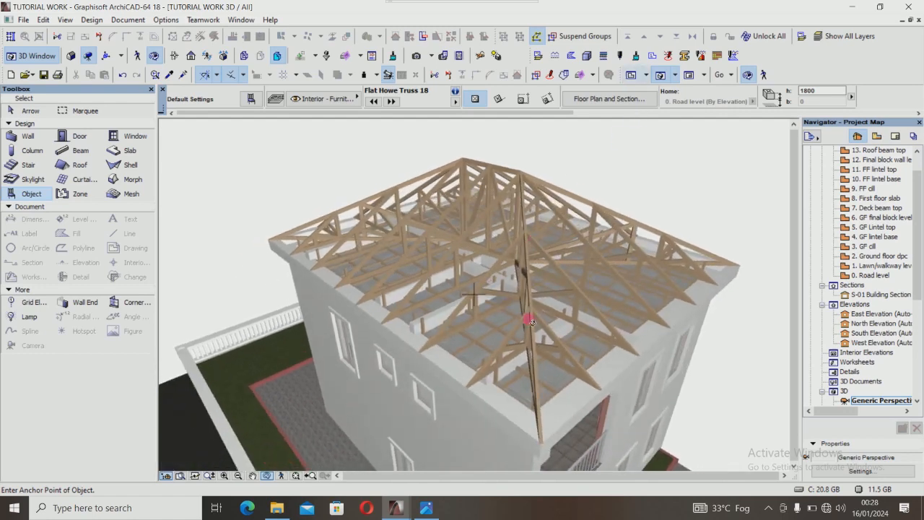
{"action": "middle_click_drag", "start_coordinate": [555, 327], "coordinate": [526, 279], "text": "shift"}
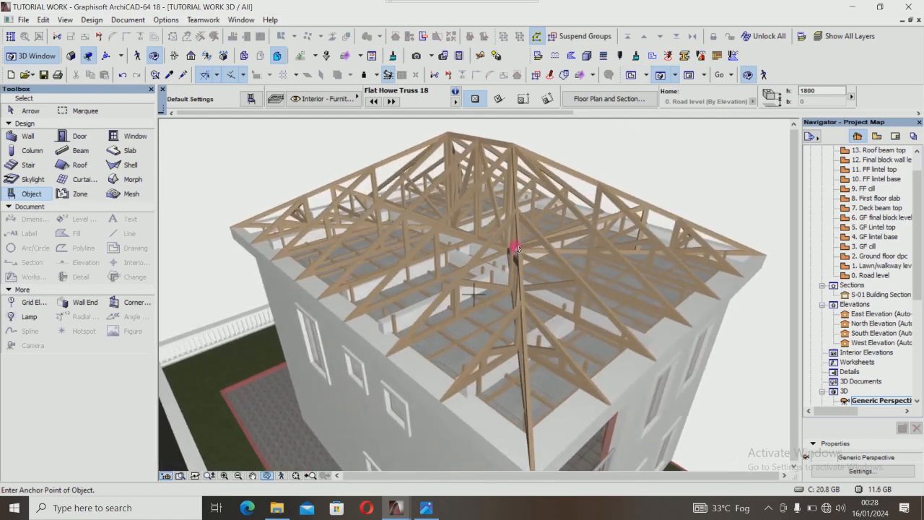
{"action": "left_click", "coordinate": [629, 80]}
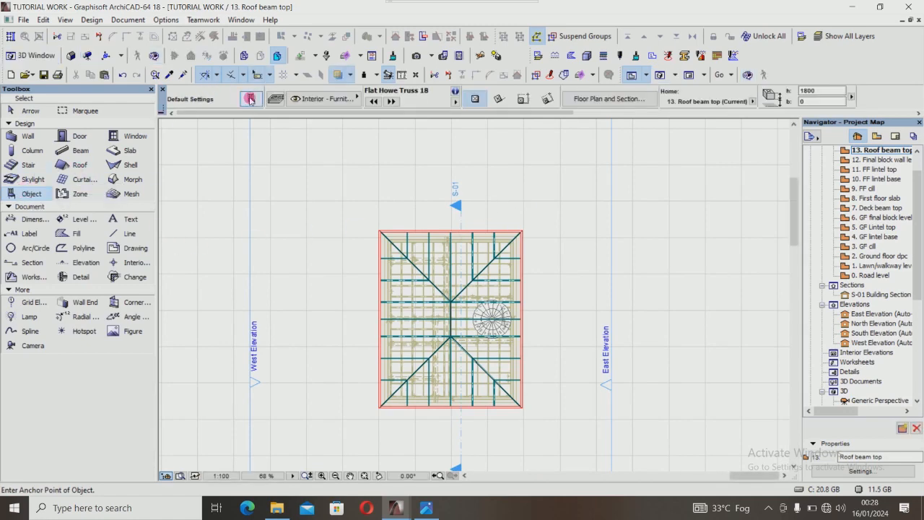
Choose Battens for Roof Tiles 18 from the Roof Construction 18 library as the default object.
{"action": "left_click", "coordinate": [253, 99]}
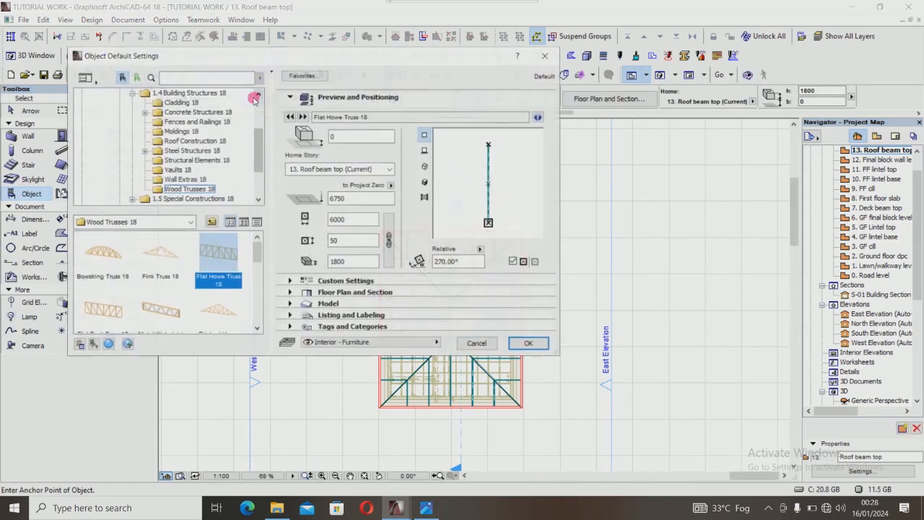
{"action": "left_click", "coordinate": [184, 141]}
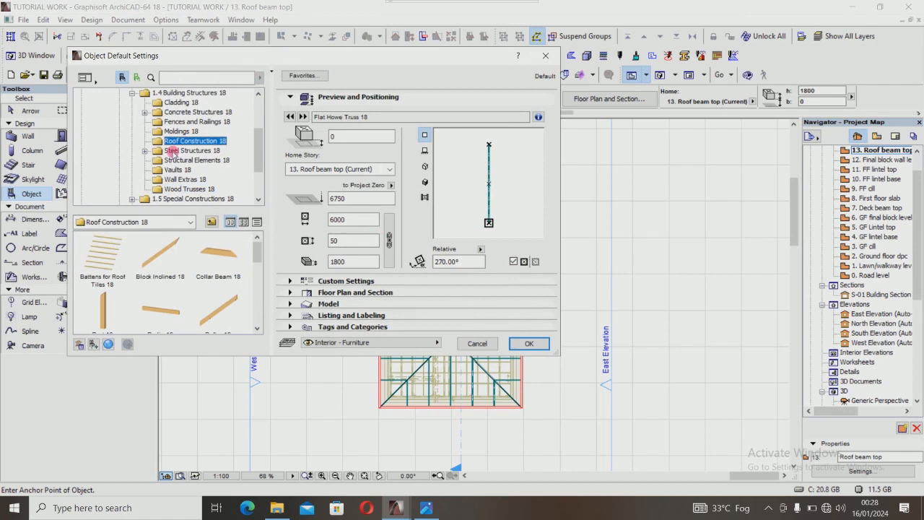
{"action": "left_click", "coordinate": [102, 251]}
{"action": "left_click_drag", "start_coordinate": [536, 166], "coordinate": [525, 157]}
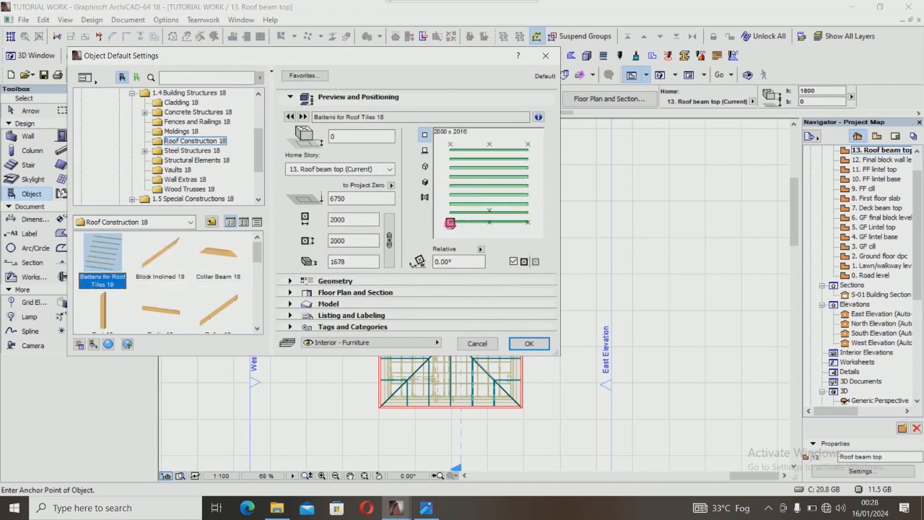
Set the default battens' height to 50 mm and their slope to 30°, and accept the settings.
{"action": "left_click", "coordinate": [299, 281]}
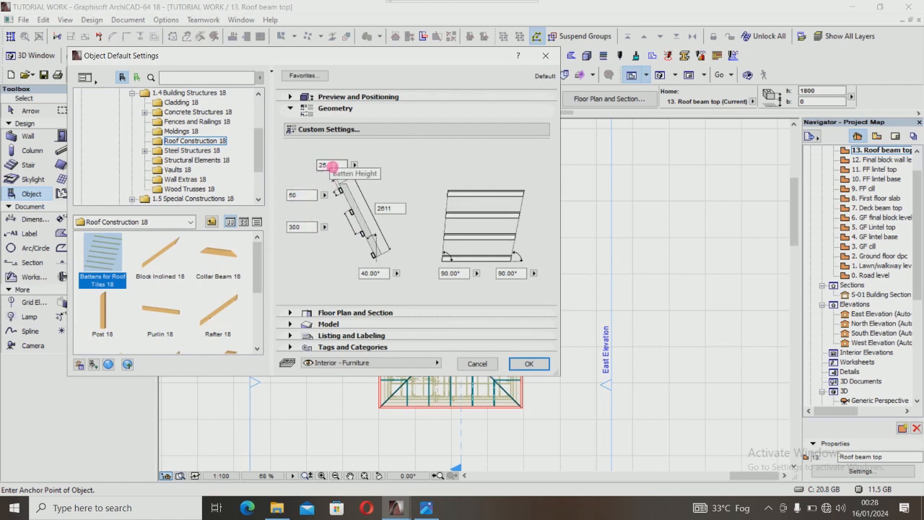
{"action": "left_click", "coordinate": [322, 166]}
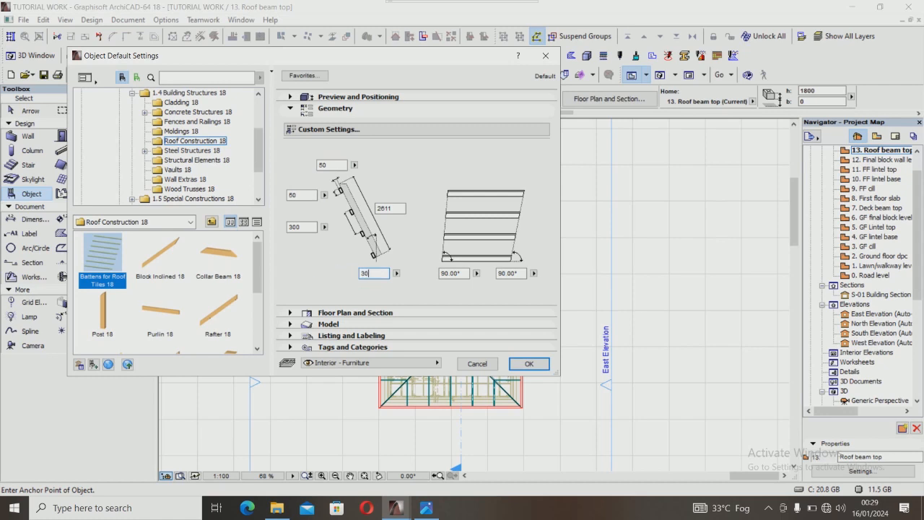
{"action": "left_click", "coordinate": [344, 283]}
{"action": "left_click", "coordinate": [519, 364]}
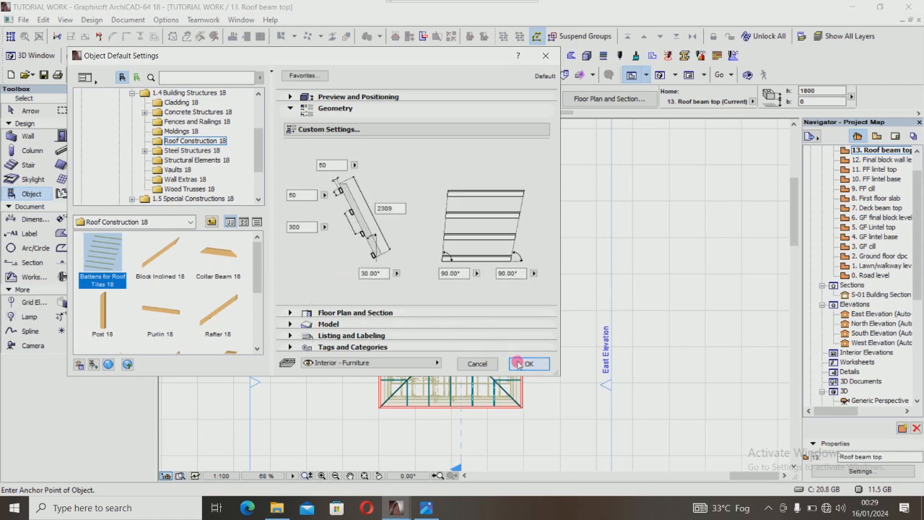
{"action": "left_click", "coordinate": [291, 98]}
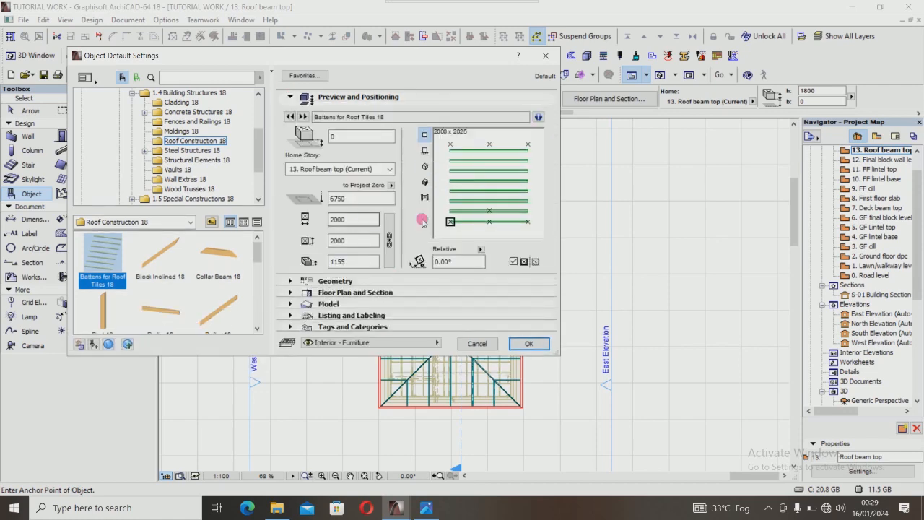
{"action": "left_click", "coordinate": [529, 344]}
Place the roof battens at the lower-left corner of the truss layout, where the hip starts.
{"action": "scroll", "coordinate": [527, 346], "scroll_direction": "up", "scroll_amount": 6}
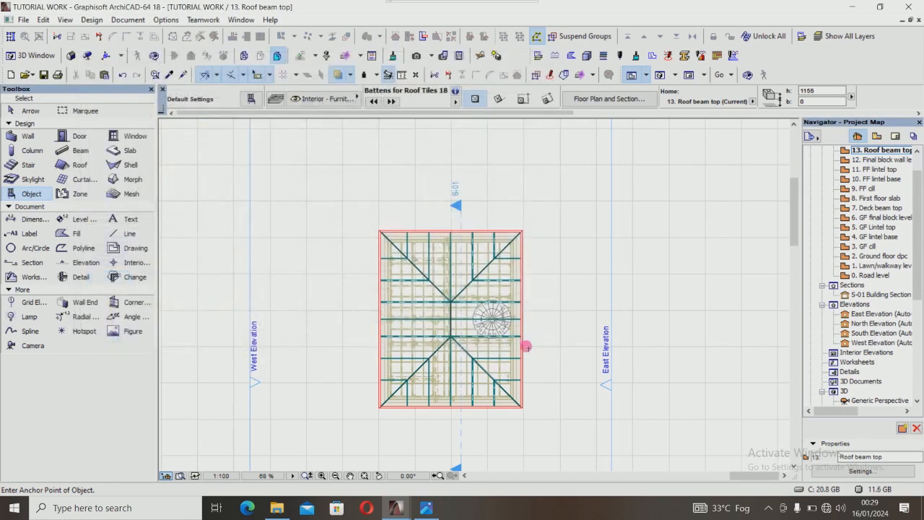
{"action": "scroll", "coordinate": [341, 356], "scroll_direction": "up", "scroll_amount": 4}
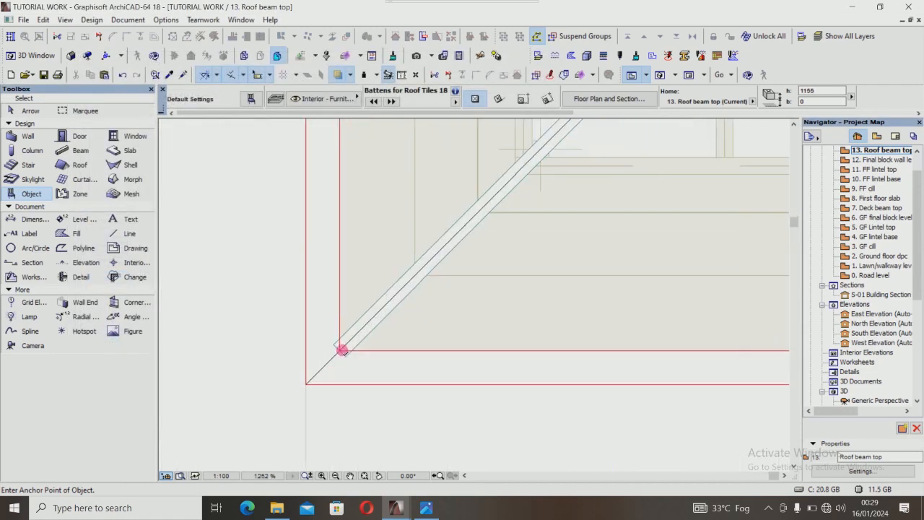
{"action": "left_click", "coordinate": [339, 349]}
{"action": "scroll", "coordinate": [338, 348], "scroll_direction": "down", "scroll_amount": 7}
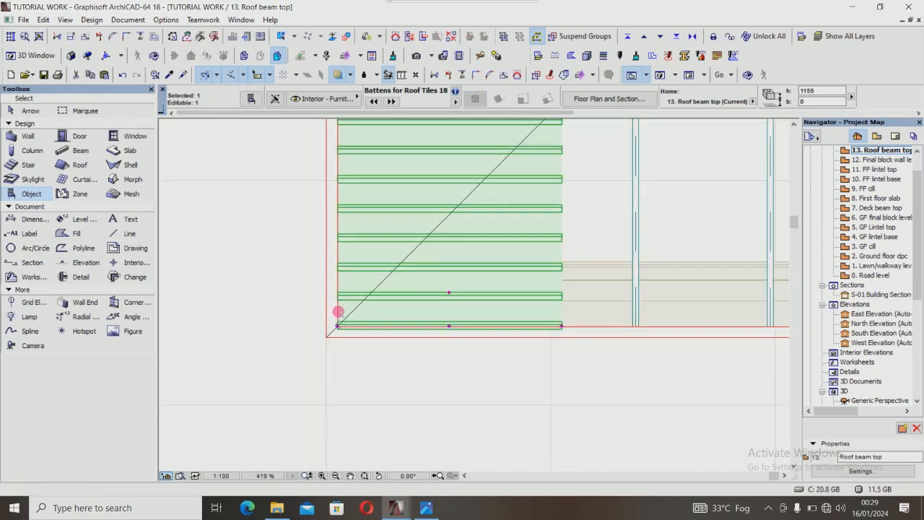
Stretch the battens along the lower eave to the lower-right hip corner, for a length of 7713 mm.
{"action": "scroll", "coordinate": [418, 325], "scroll_direction": "up", "scroll_amount": 3}
{"action": "left_click", "coordinate": [420, 311]}
{"action": "scroll", "coordinate": [419, 311], "scroll_direction": "down", "scroll_amount": 4}
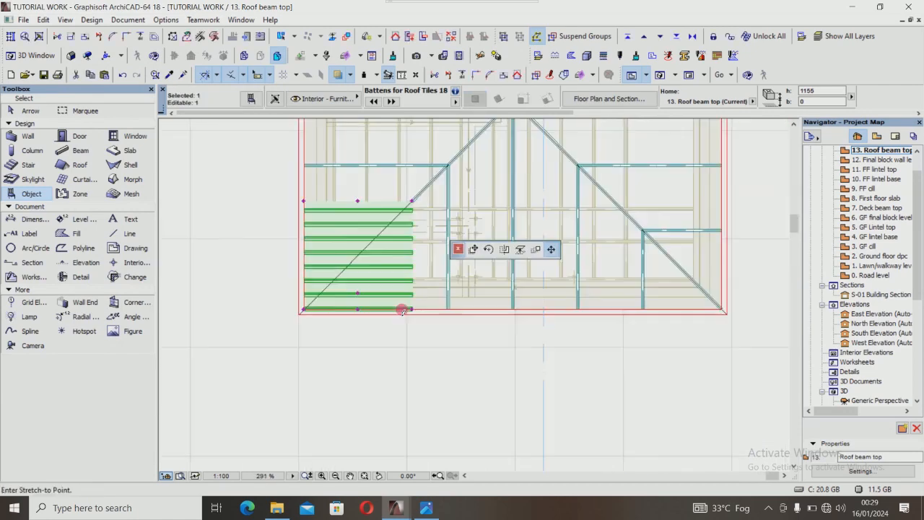
{"action": "scroll", "coordinate": [635, 318], "scroll_direction": "up", "scroll_amount": 3}
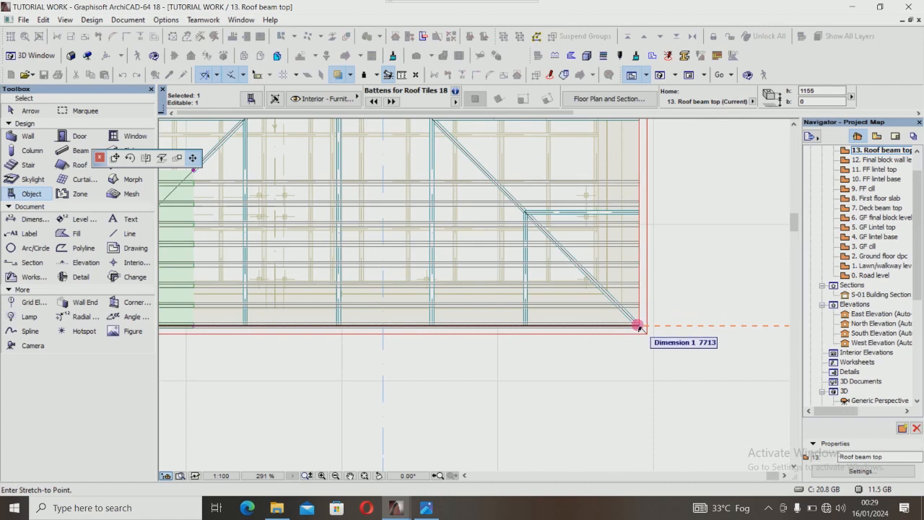
{"action": "left_click", "coordinate": [636, 325]}
Stretch the battens up the lower slope to the point where the two lower hips meet the ridge.
{"action": "scroll", "coordinate": [636, 325], "scroll_direction": "down", "scroll_amount": 2}
{"action": "scroll", "coordinate": [451, 235], "scroll_direction": "up", "scroll_amount": 2}
{"action": "left_click", "coordinate": [452, 235]}
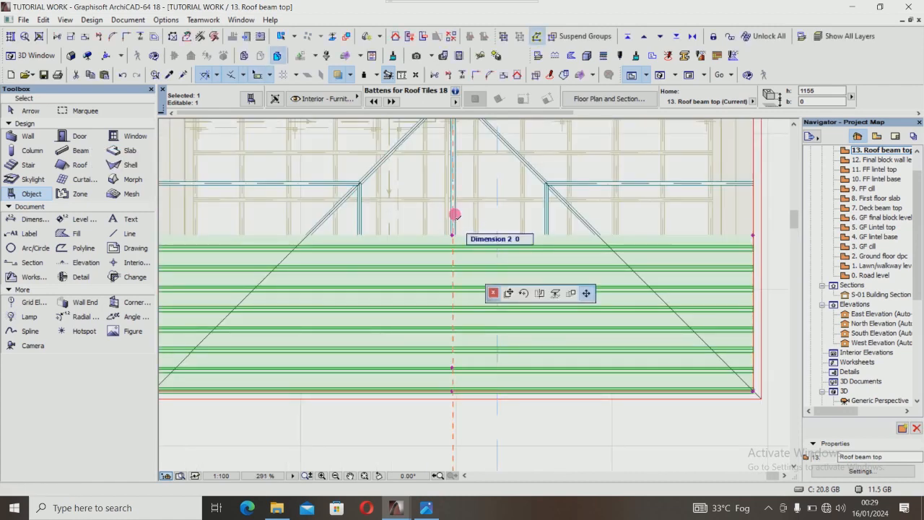
{"action": "scroll", "coordinate": [456, 211], "scroll_direction": "down", "scroll_amount": 2}
{"action": "scroll", "coordinate": [456, 181], "scroll_direction": "up", "scroll_amount": 2}
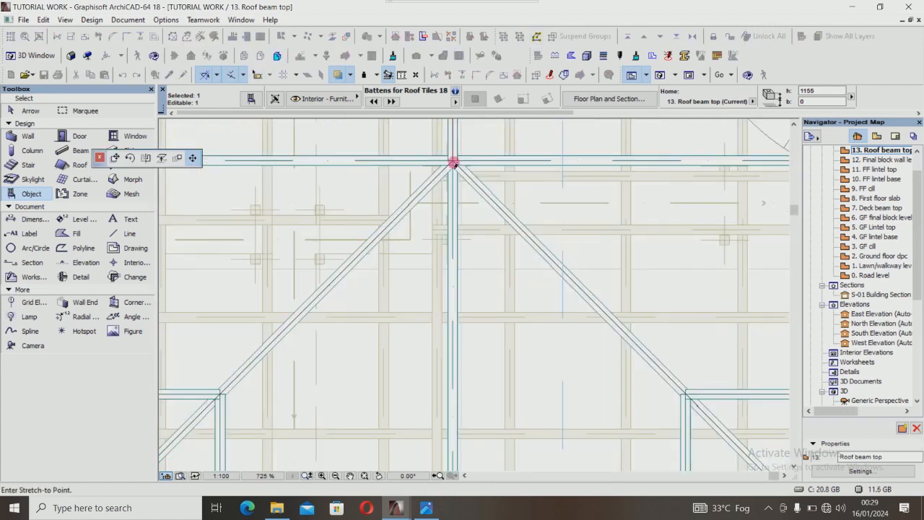
{"action": "left_click", "coordinate": [453, 162]}
{"action": "scroll", "coordinate": [488, 209], "scroll_direction": "down", "scroll_amount": 2}
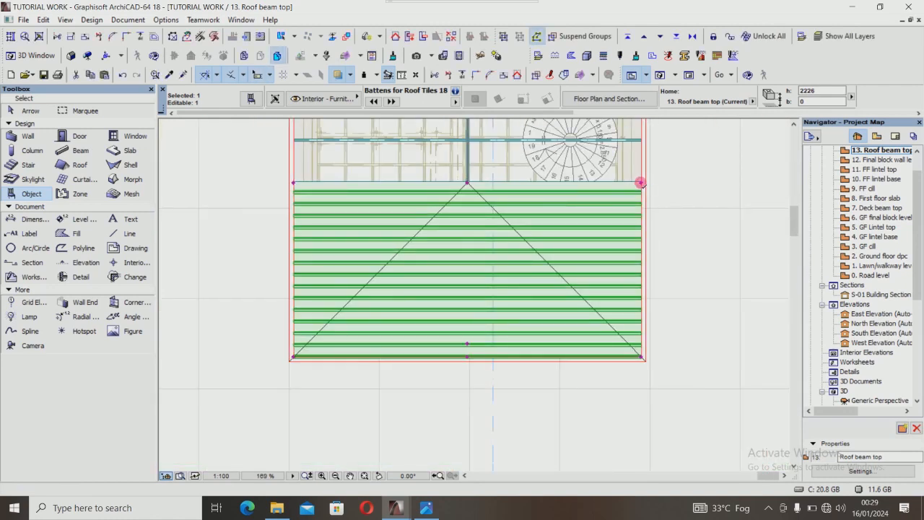
Angle both ends of the lower battens along the hips so they form a triangle ending at the ridge.
{"action": "left_click", "coordinate": [641, 182]}
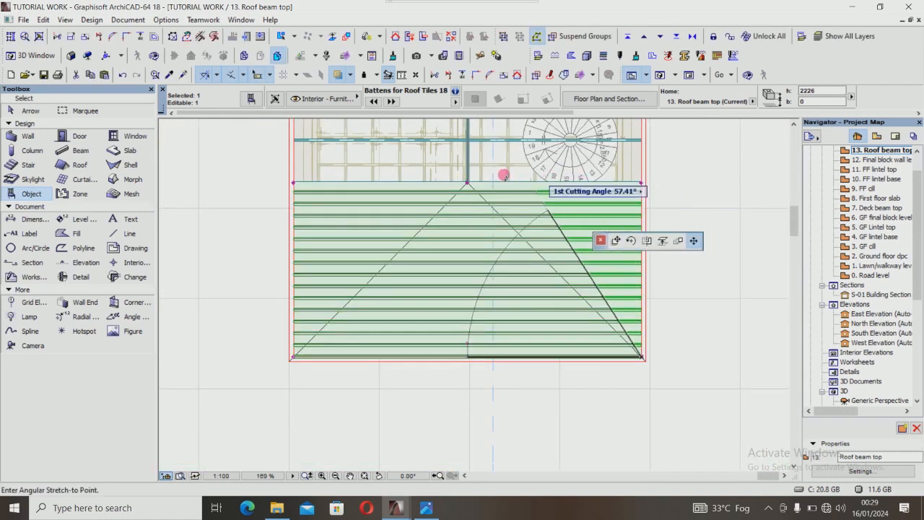
{"action": "left_click", "coordinate": [457, 183]}
{"action": "left_click", "coordinate": [294, 183]}
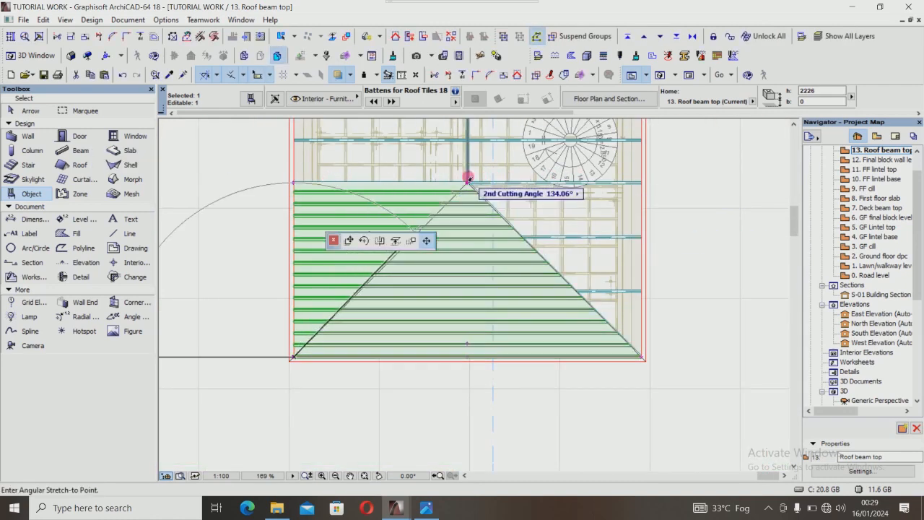
{"action": "left_click", "coordinate": [468, 185]}
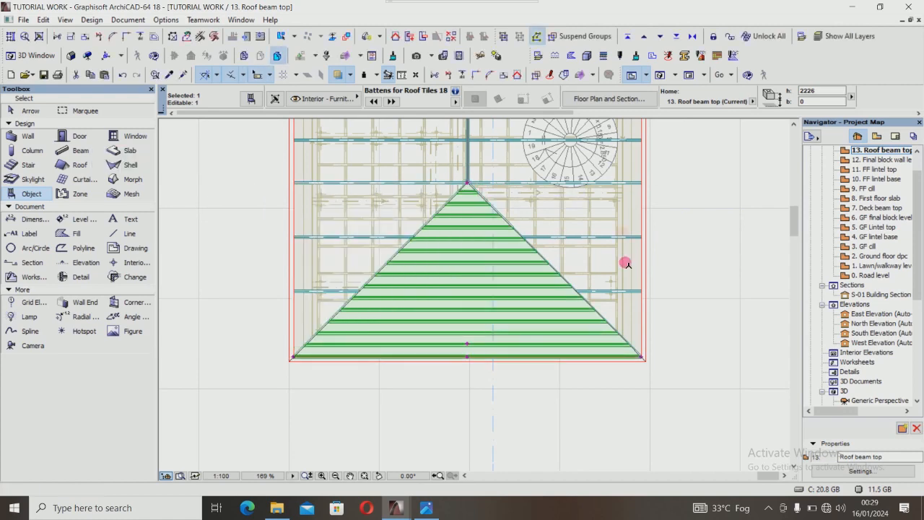
Mirror a copy of the triangular battens onto the upper hip slope about the horizontal centreline of the roof.
{"action": "key", "text": "ctrl+alt+m"}
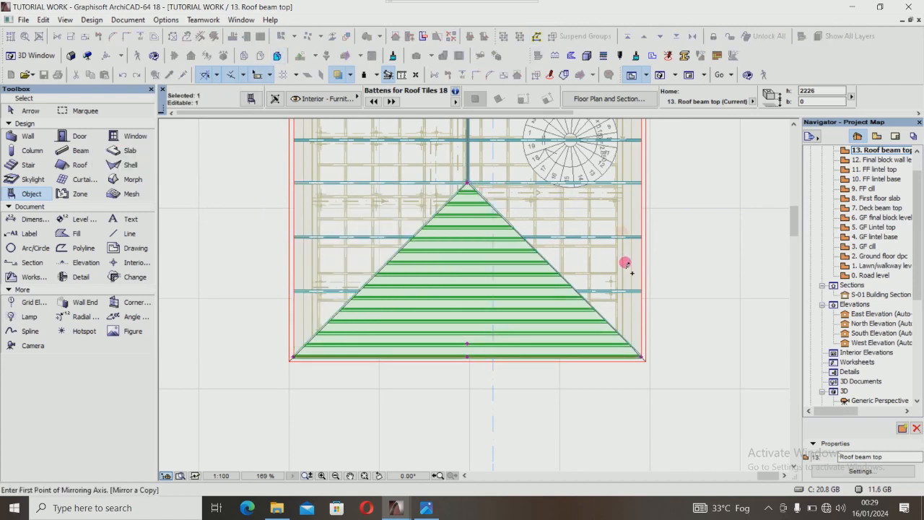
{"action": "scroll", "coordinate": [625, 265], "scroll_direction": "down", "scroll_amount": 3}
{"action": "scroll", "coordinate": [627, 239], "scroll_direction": "up", "scroll_amount": 2}
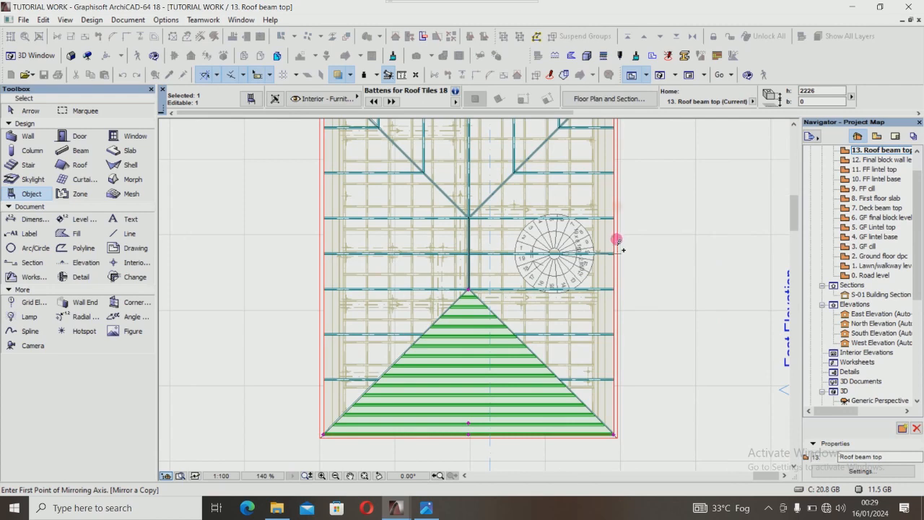
{"action": "left_click", "coordinate": [620, 255]}
{"action": "left_click", "coordinate": [670, 260]}
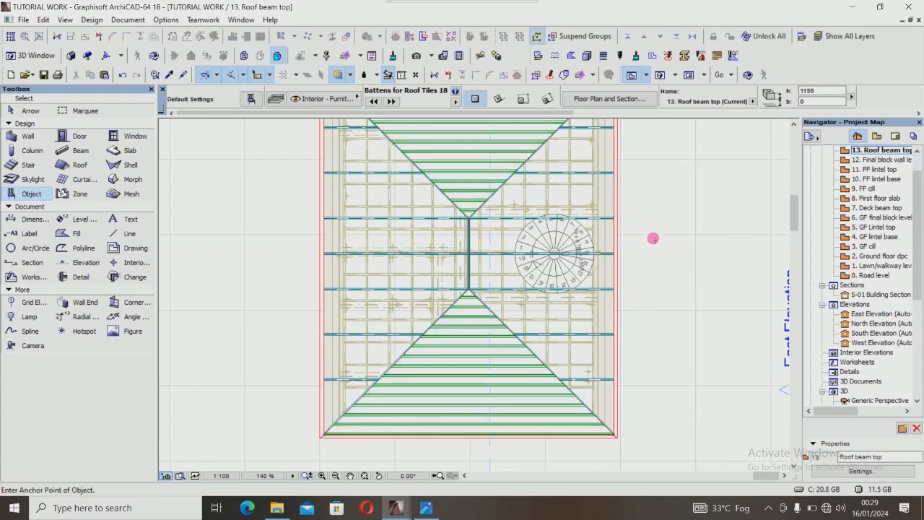
Rotate the default battens to 270° so they run vertically for the side slopes.
{"action": "scroll", "coordinate": [653, 233], "scroll_direction": "down", "scroll_amount": 1}
{"action": "left_click", "coordinate": [250, 101]}
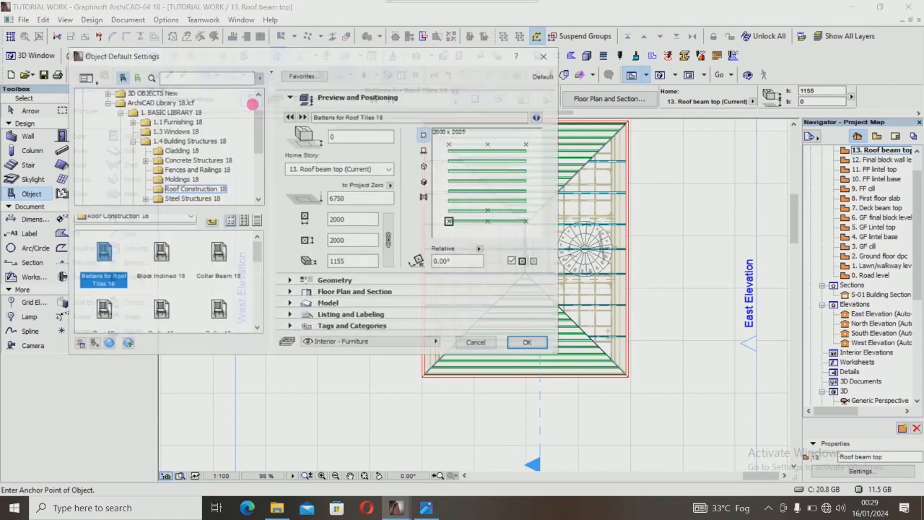
{"action": "left_click", "coordinate": [444, 163]}
{"action": "left_click", "coordinate": [444, 154]}
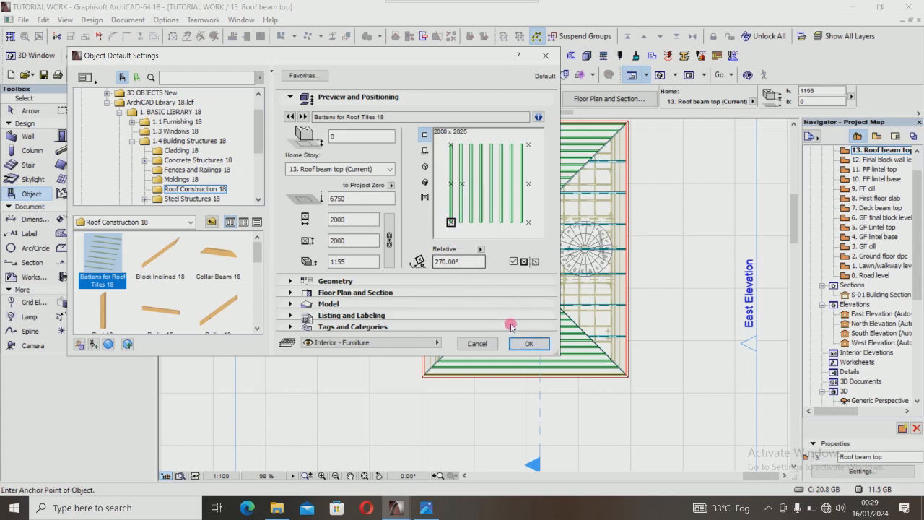
{"action": "left_click", "coordinate": [527, 343]}
Place the vertical battens at the lower-left roof corner and stretch them to the upper-left corner, for a length of 9600 mm.
{"action": "scroll", "coordinate": [362, 373], "scroll_direction": "up", "scroll_amount": 8}
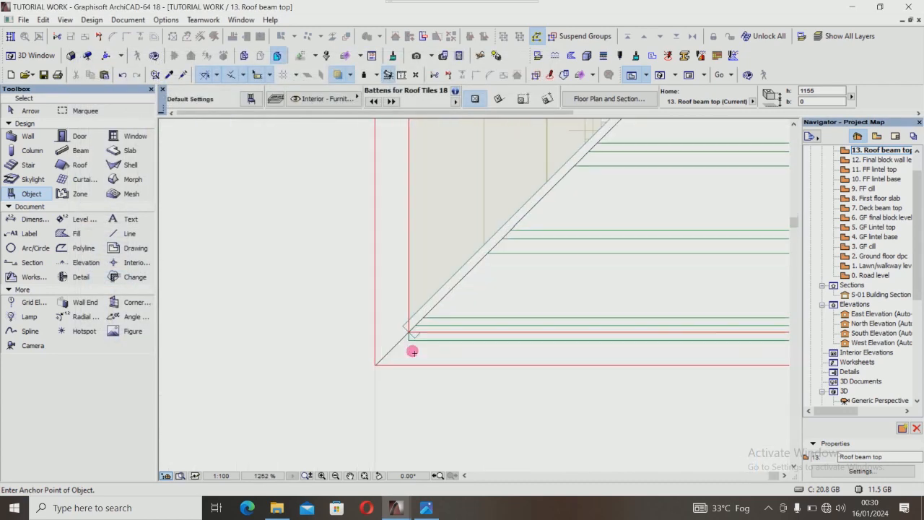
{"action": "scroll", "coordinate": [409, 330], "scroll_direction": "down", "scroll_amount": 6}
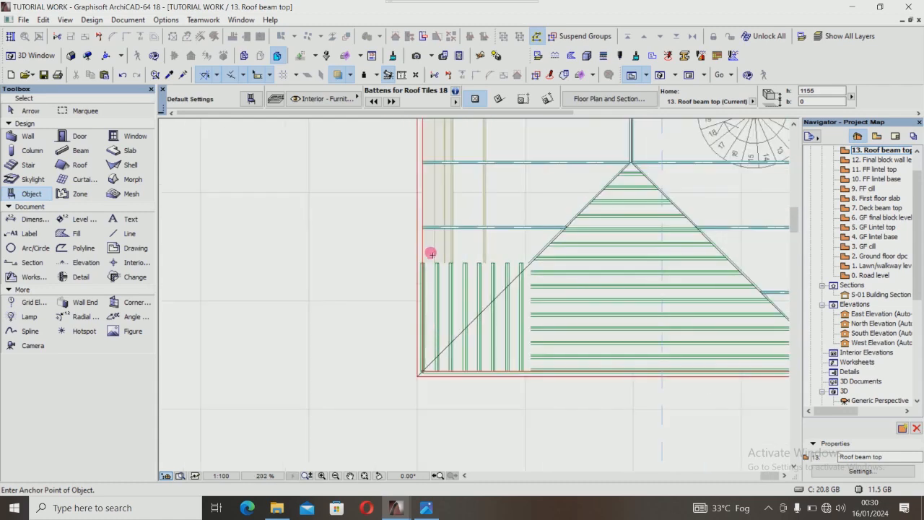
{"action": "left_click", "coordinate": [423, 265]}
{"action": "left_click", "coordinate": [423, 264]}
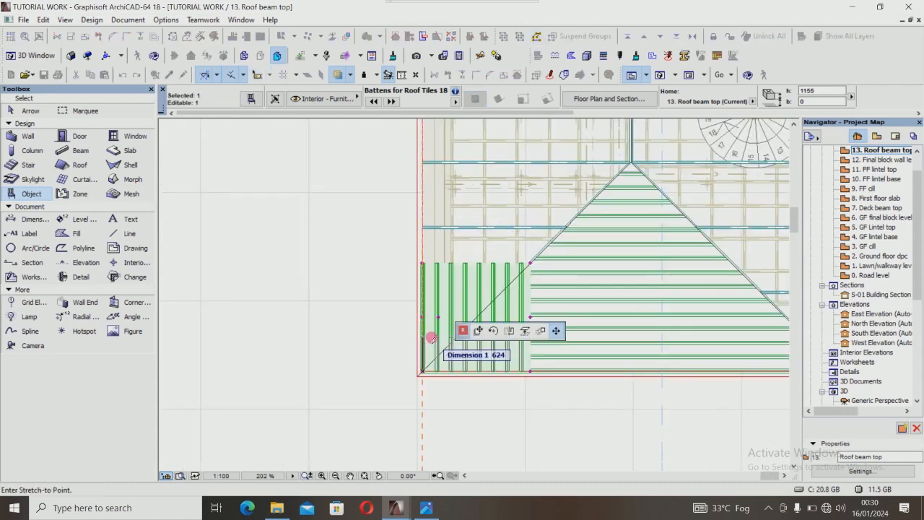
{"action": "scroll", "coordinate": [429, 393], "scroll_direction": "down", "scroll_amount": 4}
{"action": "scroll", "coordinate": [427, 129], "scroll_direction": "up", "scroll_amount": 5}
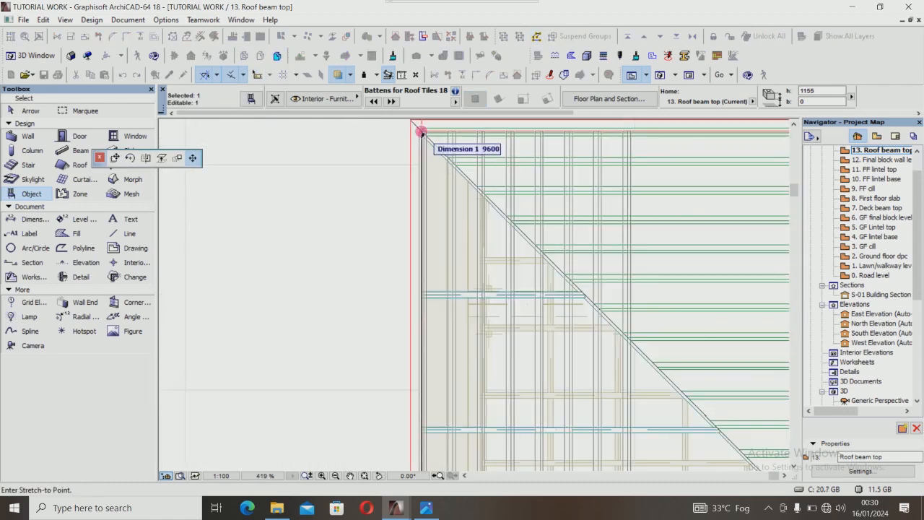
{"action": "left_click", "coordinate": [423, 131]}
{"action": "scroll", "coordinate": [514, 184], "scroll_direction": "down", "scroll_amount": 7}
Stretch the vertical battens across the left slope to the ridge line.
{"action": "scroll", "coordinate": [553, 335], "scroll_direction": "up", "scroll_amount": 4}
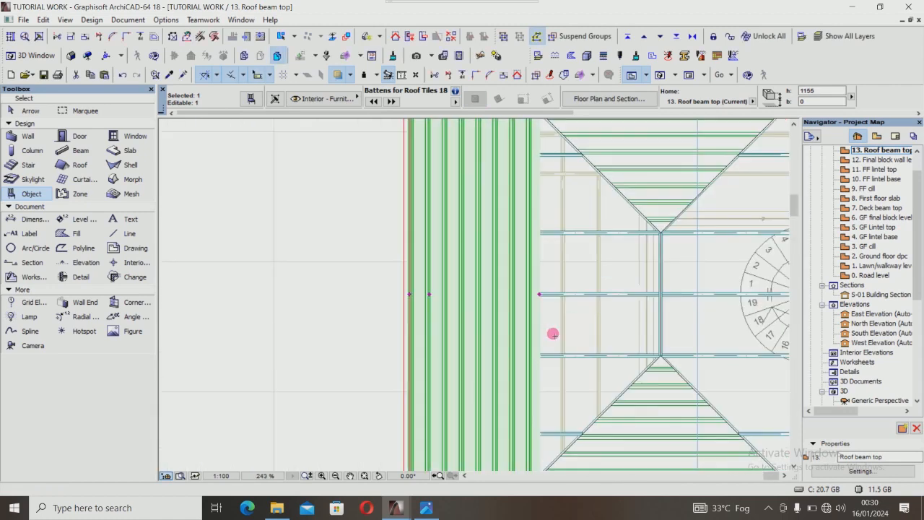
{"action": "left_click", "coordinate": [540, 295]}
{"action": "scroll", "coordinate": [660, 292], "scroll_direction": "up", "scroll_amount": 4}
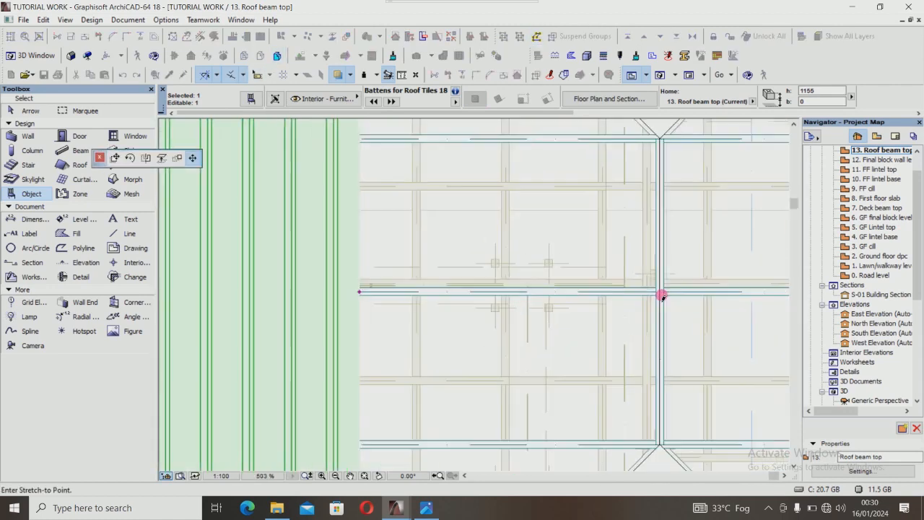
{"action": "left_click", "coordinate": [659, 291]}
{"action": "scroll", "coordinate": [561, 311], "scroll_direction": "down", "scroll_amount": 6}
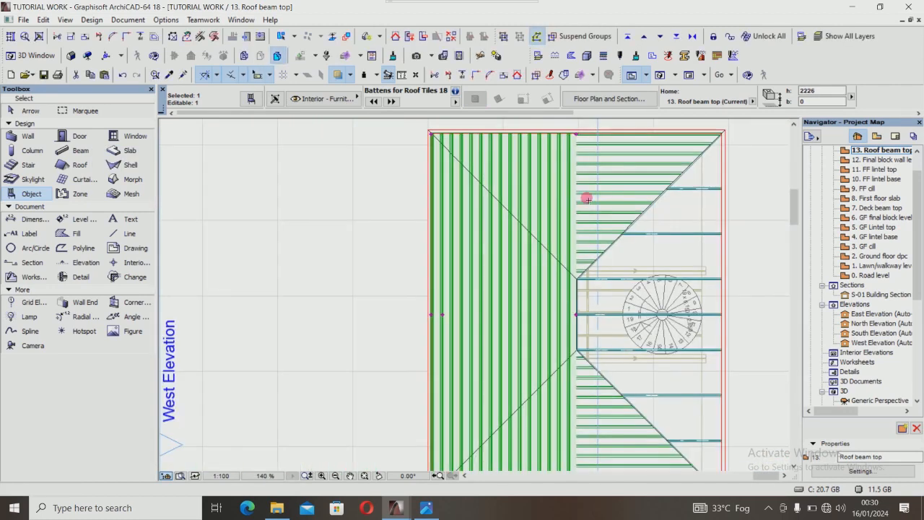
Angle the upper end of the left slope's battens along the upper-left hip to the ridge end.
{"action": "left_click", "coordinate": [578, 133]}
{"action": "scroll", "coordinate": [582, 275], "scroll_direction": "up", "scroll_amount": 3}
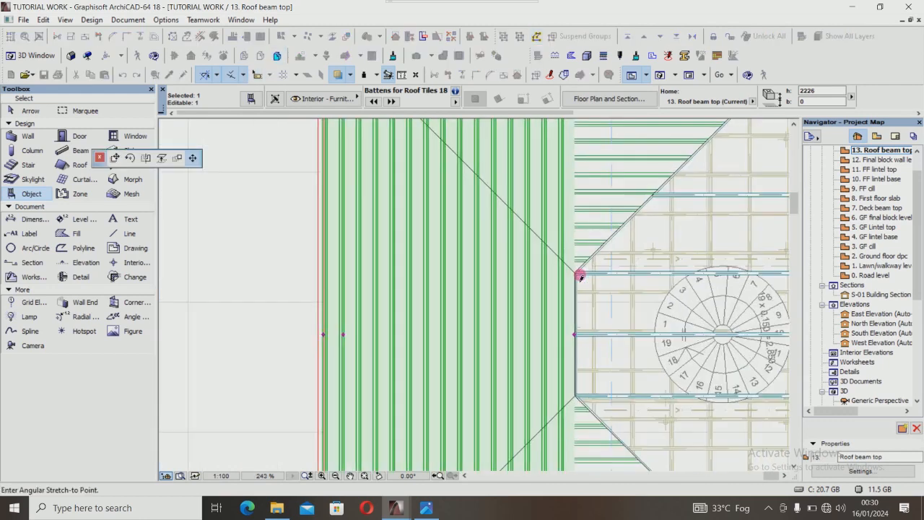
{"action": "left_click", "coordinate": [575, 272]}
{"action": "scroll", "coordinate": [564, 250], "scroll_direction": "down", "scroll_amount": 3}
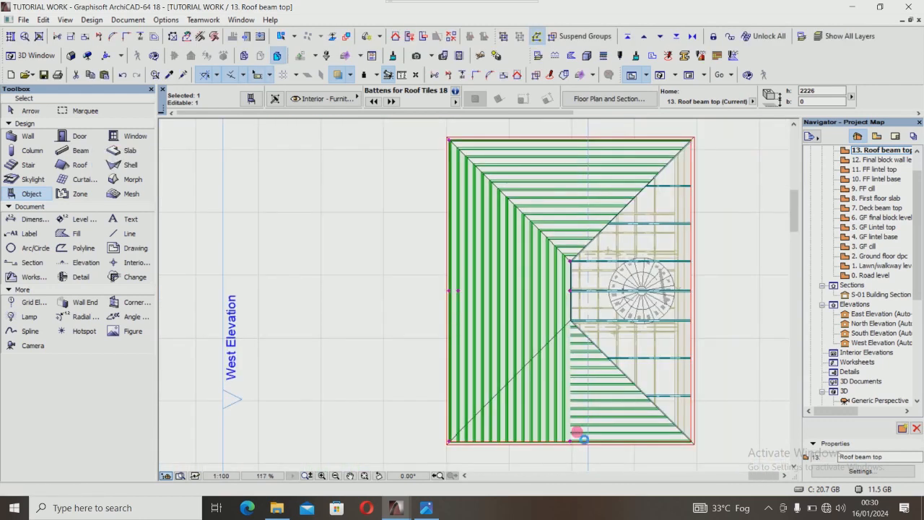
Angle the lower end of the left slope's battens along the lower-left hip to the lower ridge end.
{"action": "left_click", "coordinate": [571, 439]}
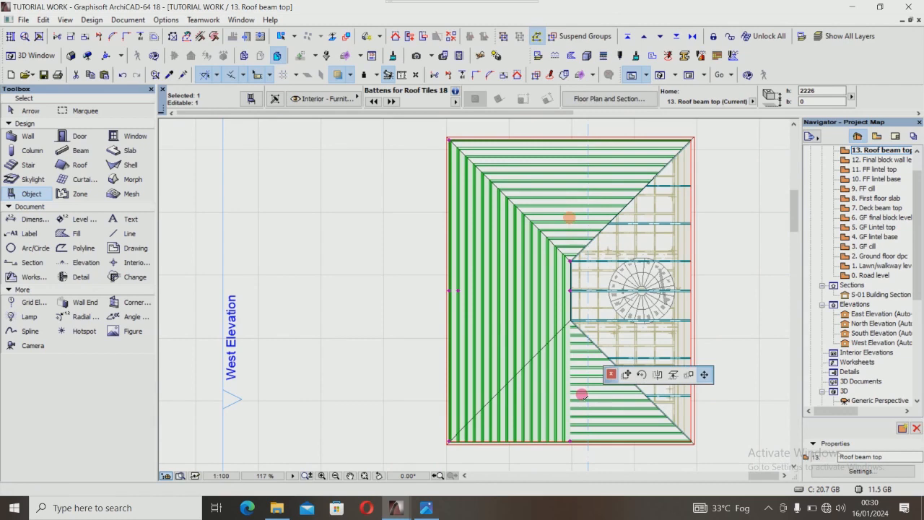
{"action": "scroll", "coordinate": [569, 322], "scroll_direction": "up", "scroll_amount": 3}
{"action": "left_click", "coordinate": [566, 319]}
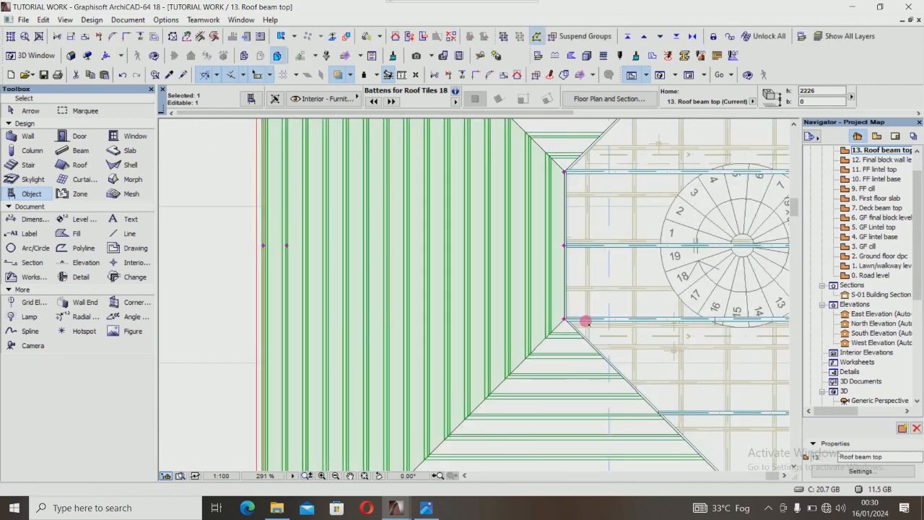
Mirror a copy of the left slope's battens about the ridge line onto the right slope.
{"action": "key", "text": "ctrl+alt+m"}
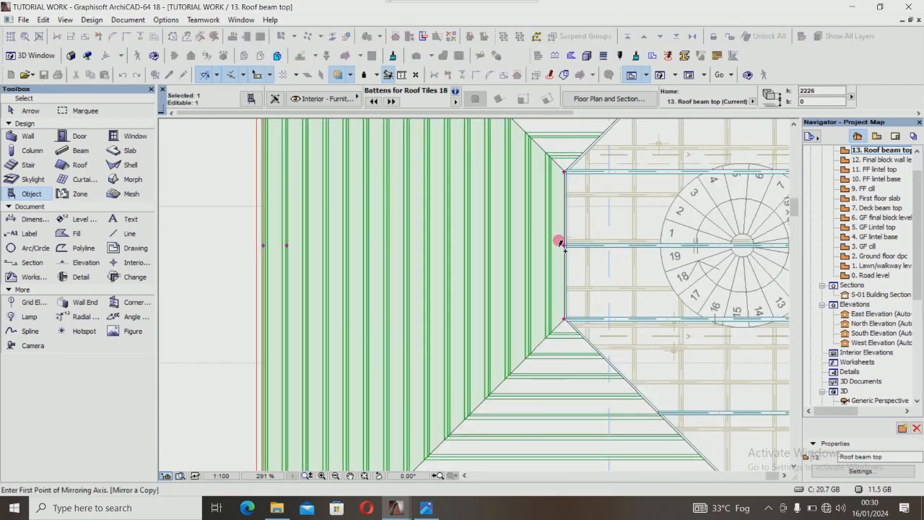
{"action": "left_click", "coordinate": [565, 246]}
{"action": "left_click", "coordinate": [569, 351]}
{"action": "scroll", "coordinate": [489, 313], "scroll_direction": "down", "scroll_amount": 3}
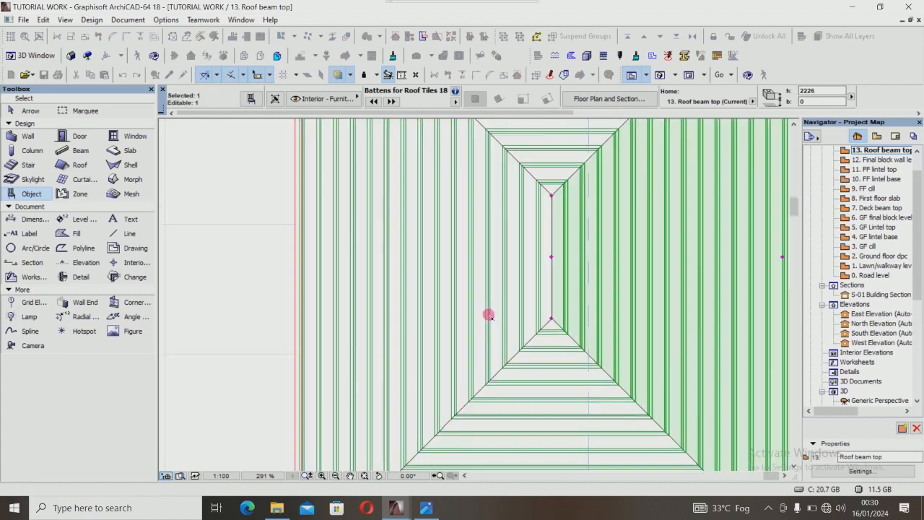
{"action": "key", "text": "Escape"}
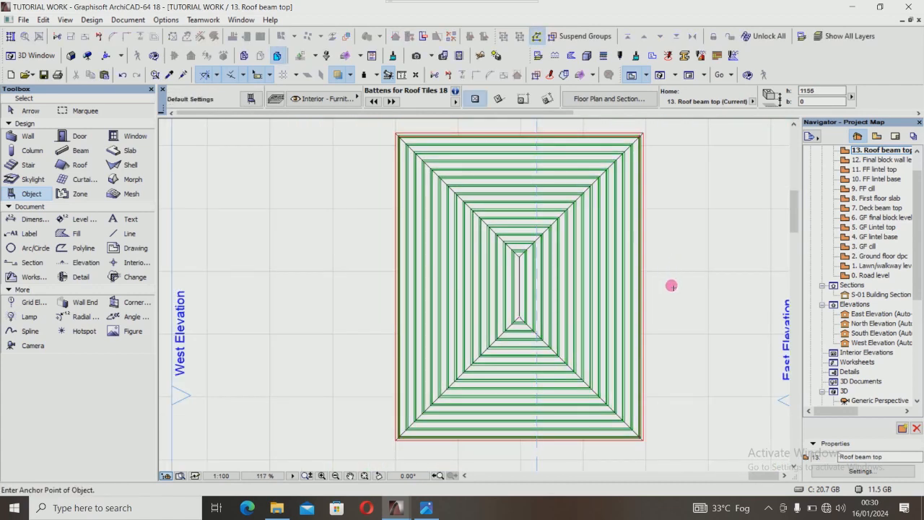
Examine the battens over the trusses on the roof slopes in 3D, and return to the floor plan.
{"action": "left_click", "coordinate": [662, 75]}
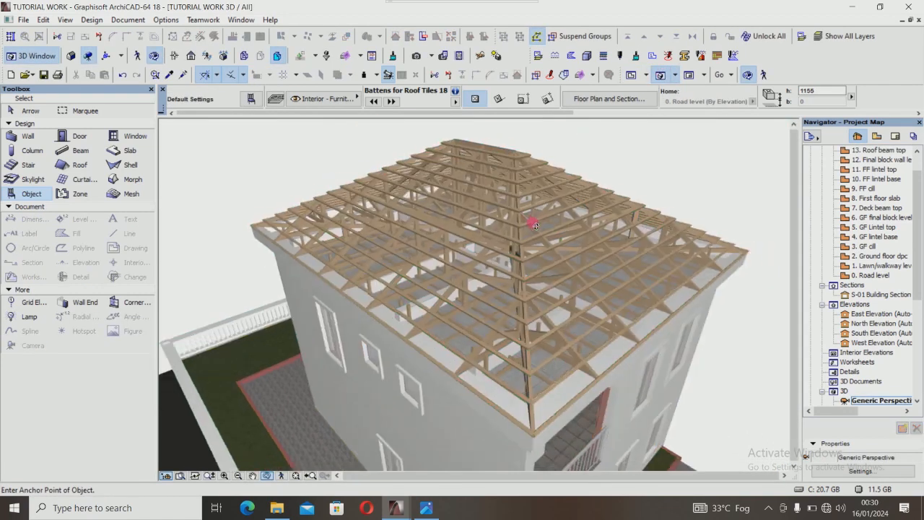
{"action": "scroll", "coordinate": [528, 221], "scroll_direction": "up", "scroll_amount": 3}
{"action": "middle_click_drag", "start_coordinate": [528, 310], "coordinate": [538, 260], "text": "shift"}
{"action": "scroll", "coordinate": [523, 213], "scroll_direction": "down", "scroll_amount": 3}
{"action": "scroll", "coordinate": [519, 259], "scroll_direction": "up", "scroll_amount": 4}
{"action": "scroll", "coordinate": [533, 294], "scroll_direction": "down", "scroll_amount": 1}
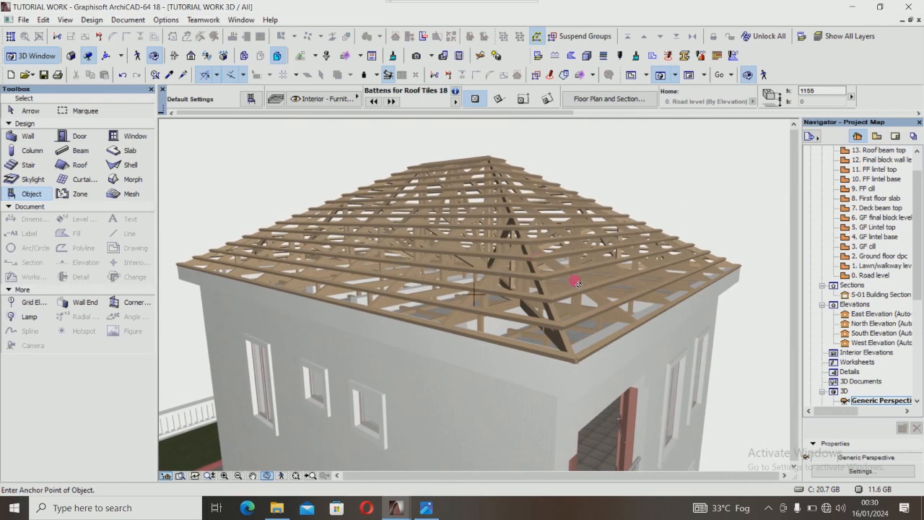
{"action": "middle_click_drag", "start_coordinate": [568, 297], "coordinate": [528, 304], "text": "shift"}
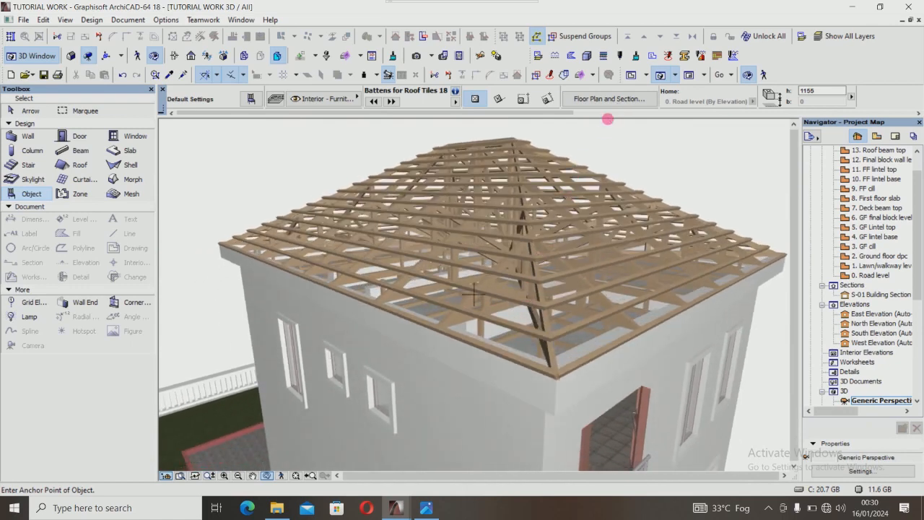
{"action": "left_click", "coordinate": [632, 75]}
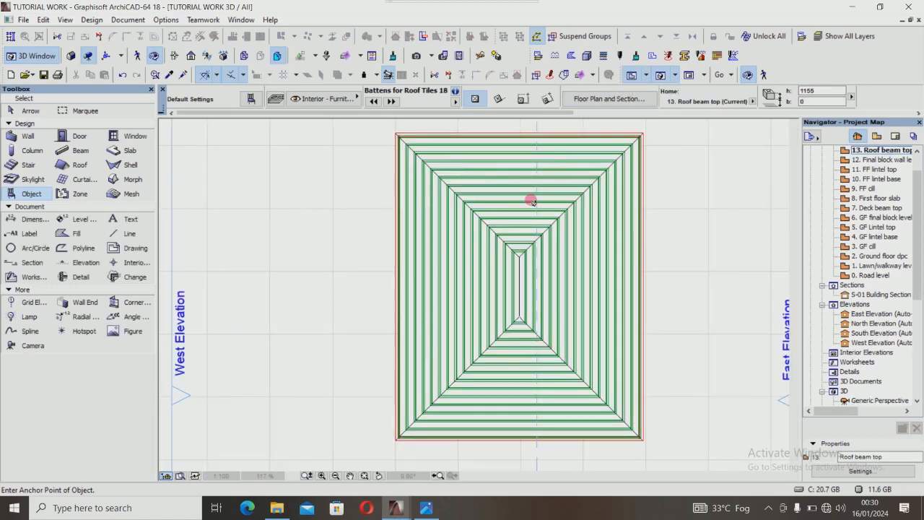
Set the default roof to single-plane geometry.
{"action": "scroll", "coordinate": [454, 296], "scroll_direction": "down", "scroll_amount": 2}
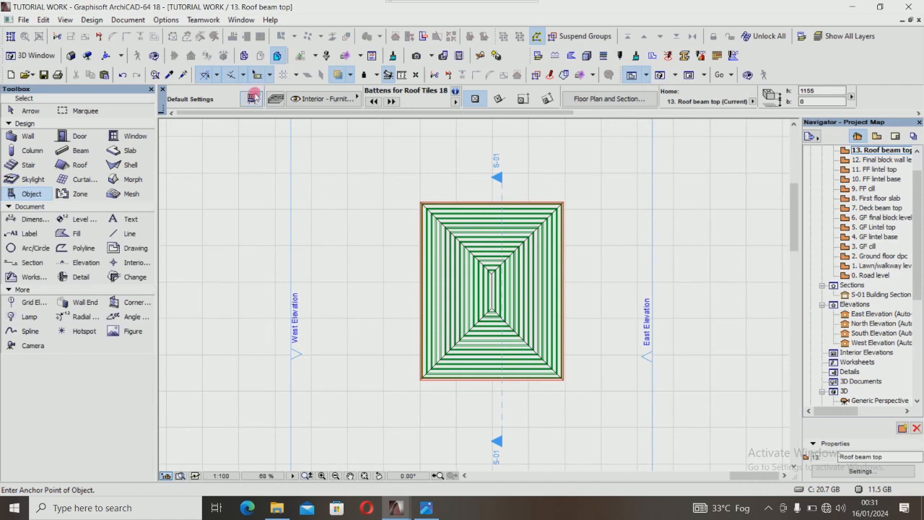
{"action": "left_click", "coordinate": [65, 164]}
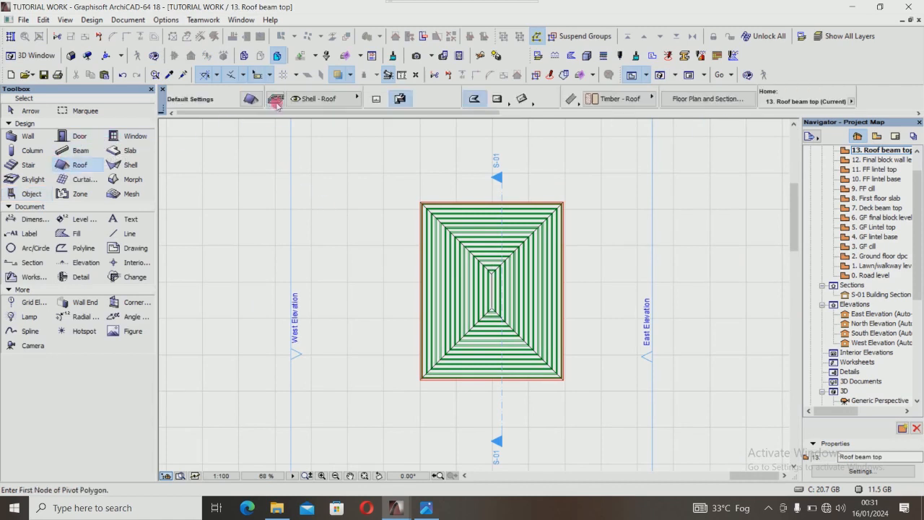
{"action": "left_click", "coordinate": [399, 99]}
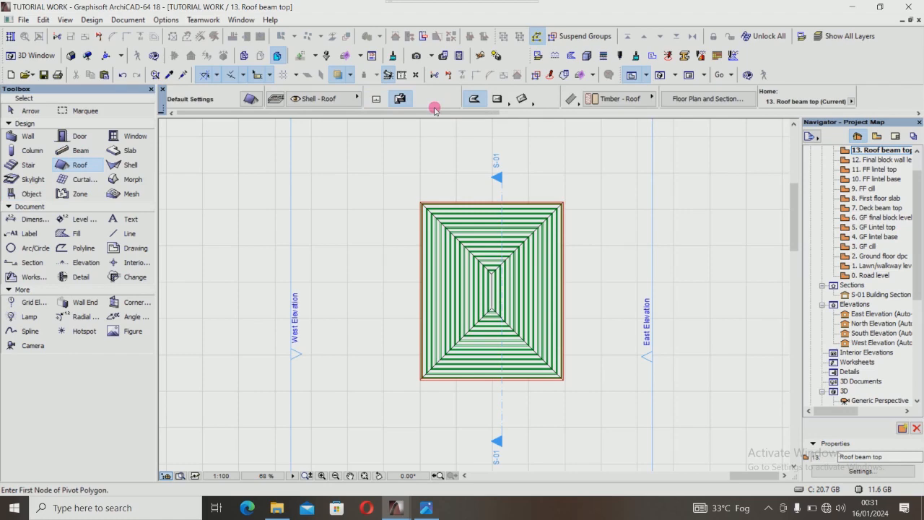
{"action": "left_click", "coordinate": [251, 99]}
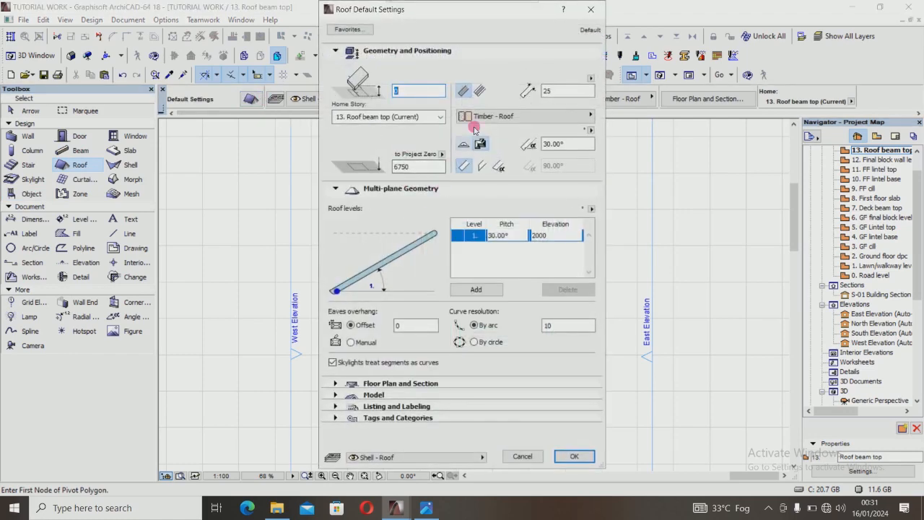
{"action": "left_click", "coordinate": [573, 147]}
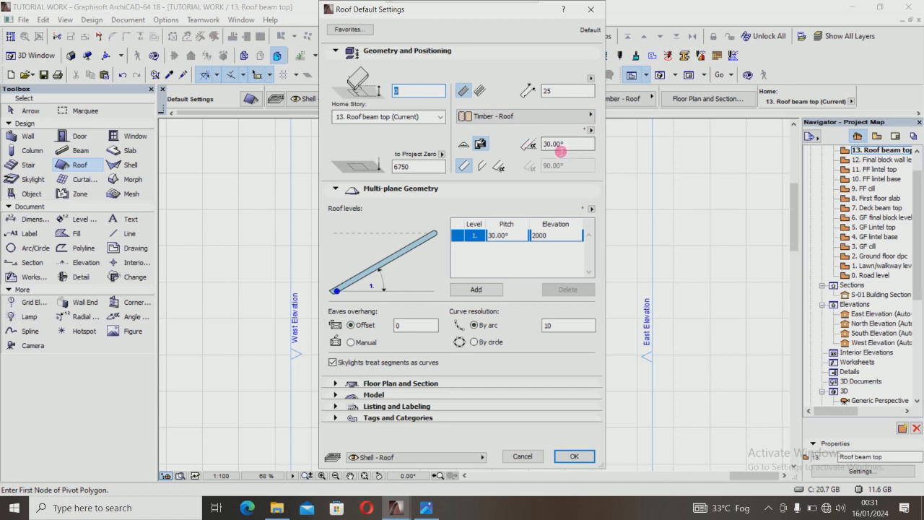
{"action": "left_click", "coordinate": [406, 330]}
{"action": "left_click", "coordinate": [464, 144]}
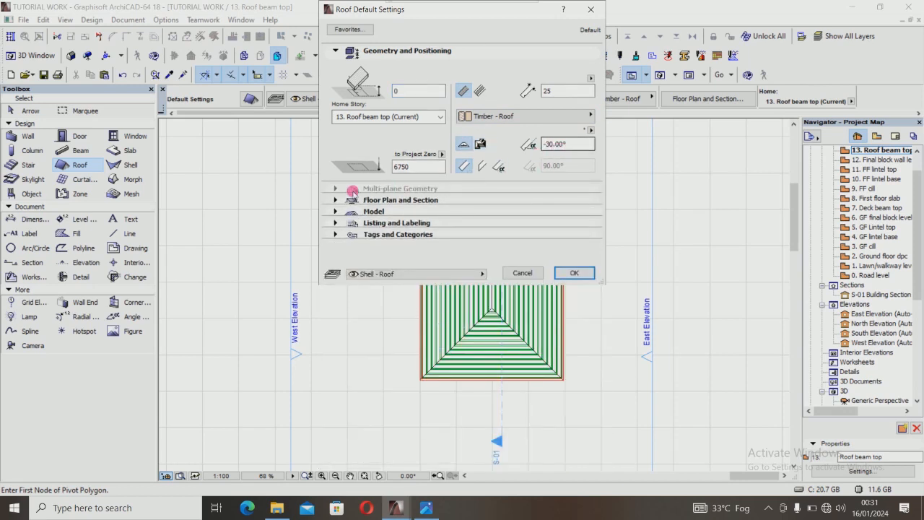
Check the default roof's plan display and surface overrides, keep Roof Tiles - French Red, and accept the roof settings.
{"action": "left_click", "coordinate": [347, 200]}
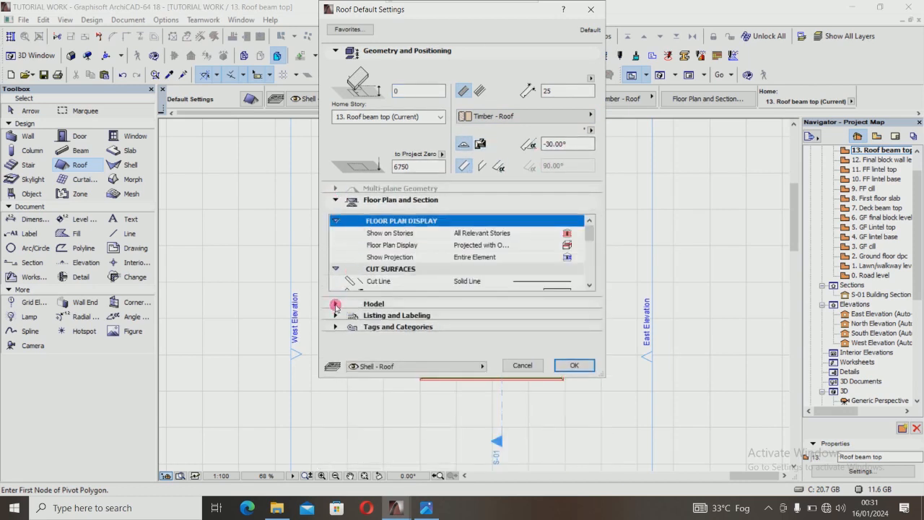
{"action": "left_click", "coordinate": [336, 306]}
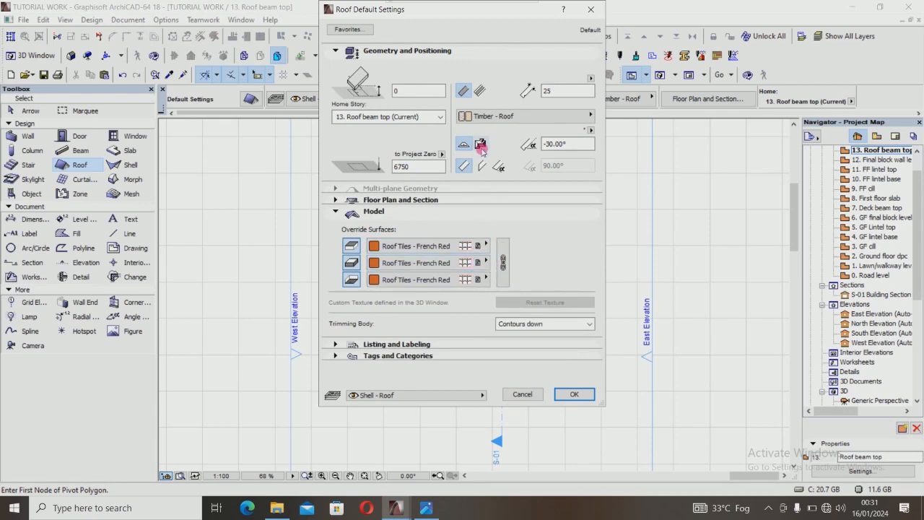
{"action": "left_click", "coordinate": [458, 246]}
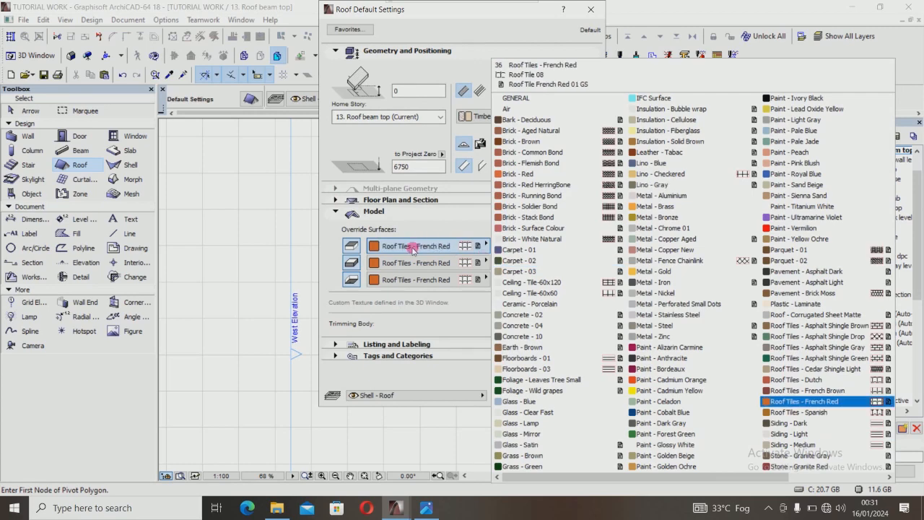
{"action": "left_click", "coordinate": [444, 225]}
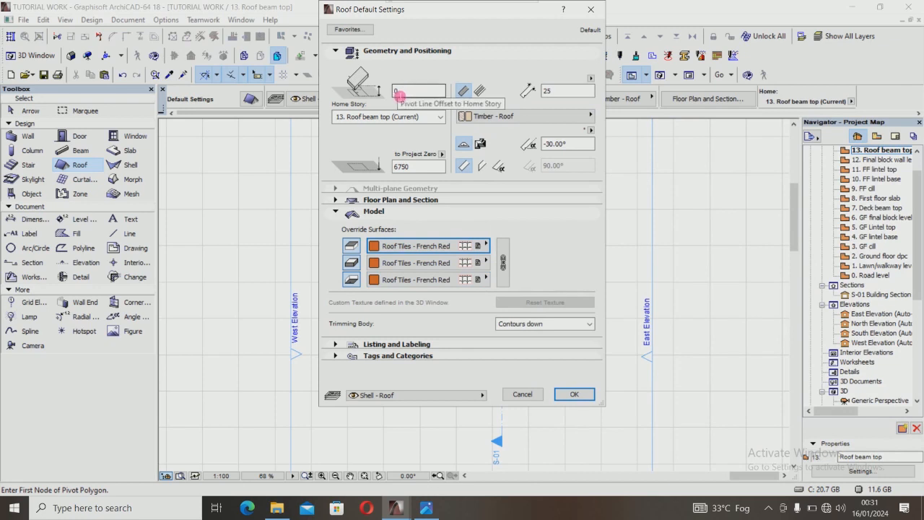
{"action": "left_click", "coordinate": [391, 91]}
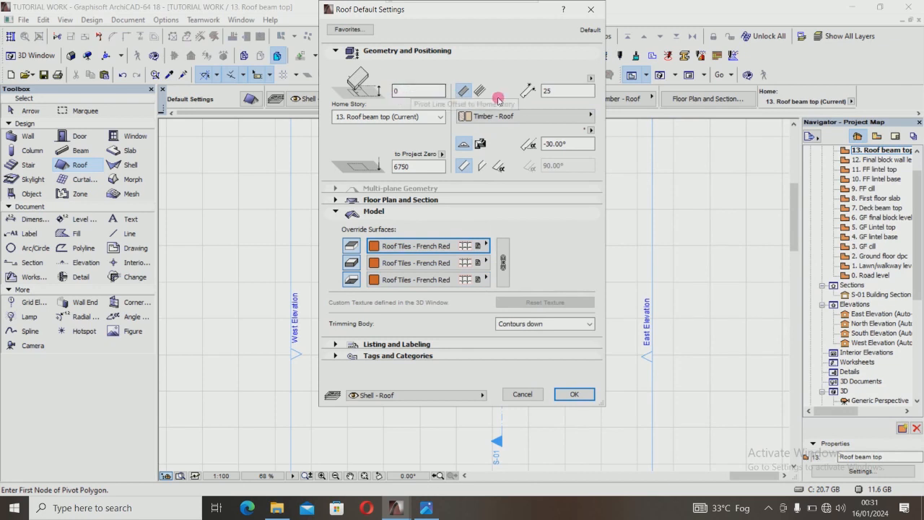
{"action": "left_click", "coordinate": [462, 92]}
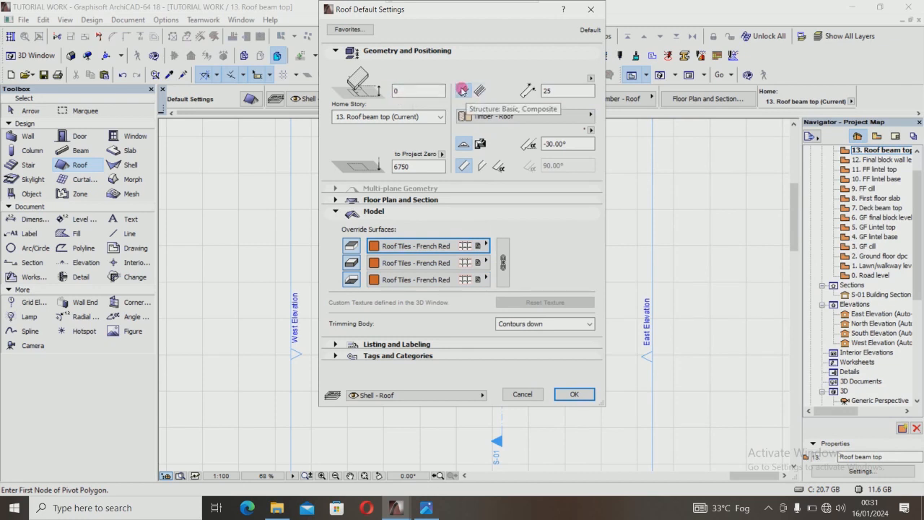
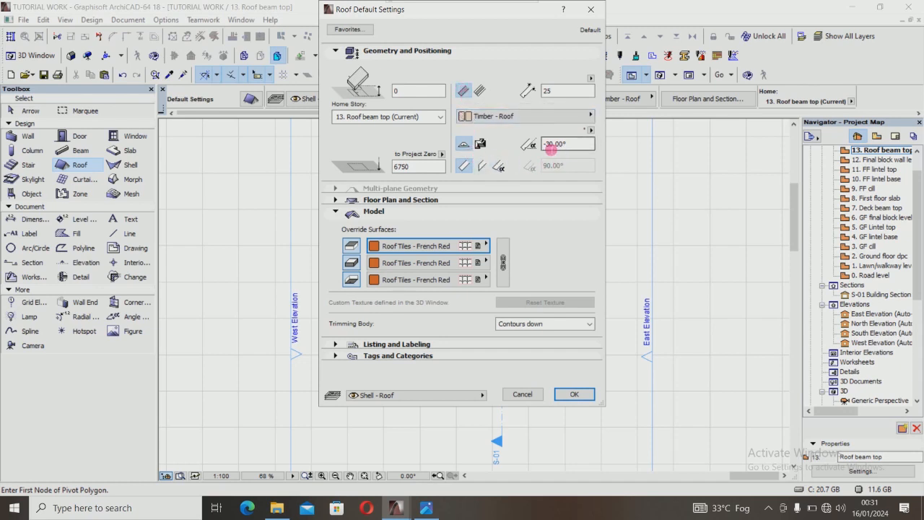
{"action": "left_click", "coordinate": [569, 395]}
Draw the single-plane roof's pivot line along the lower eave from the outer lower-left to the outer lower-right corner.
{"action": "scroll", "coordinate": [426, 377], "scroll_direction": "up", "scroll_amount": 6}
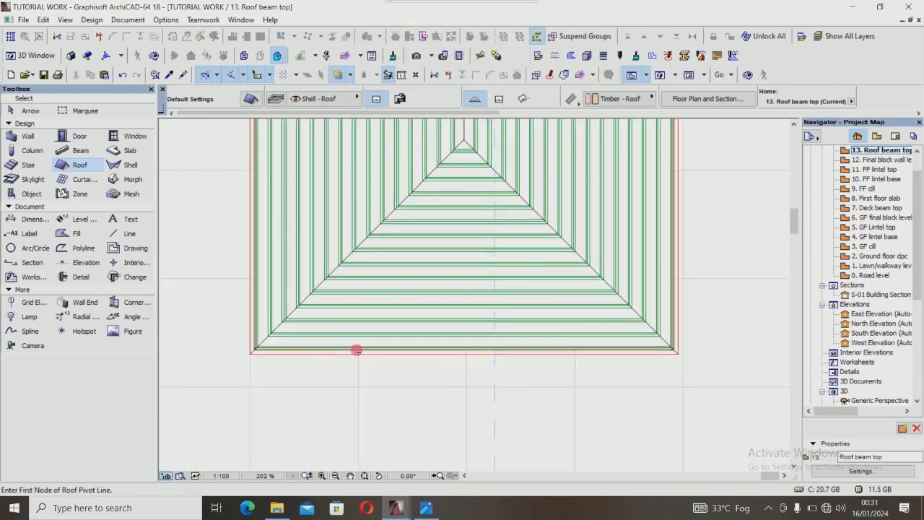
{"action": "left_click", "coordinate": [243, 356]}
{"action": "scroll", "coordinate": [454, 382], "scroll_direction": "down", "scroll_amount": 3}
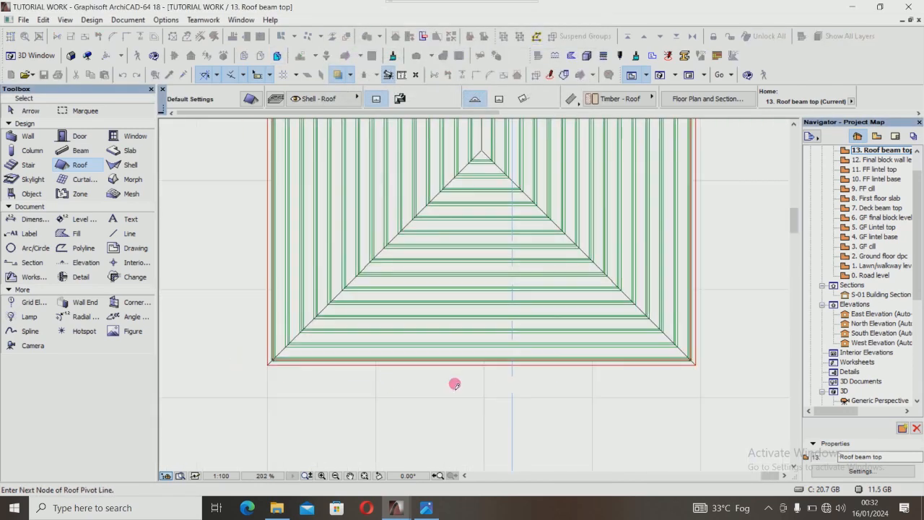
{"action": "scroll", "coordinate": [687, 362], "scroll_direction": "up", "scroll_amount": 2}
{"action": "left_click", "coordinate": [687, 363]}
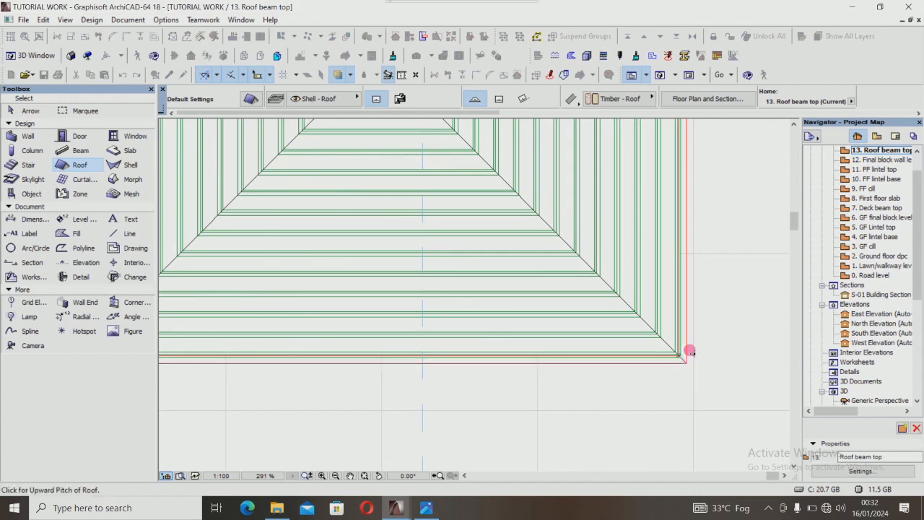
{"action": "scroll", "coordinate": [688, 361], "scroll_direction": "down", "scroll_amount": 1}
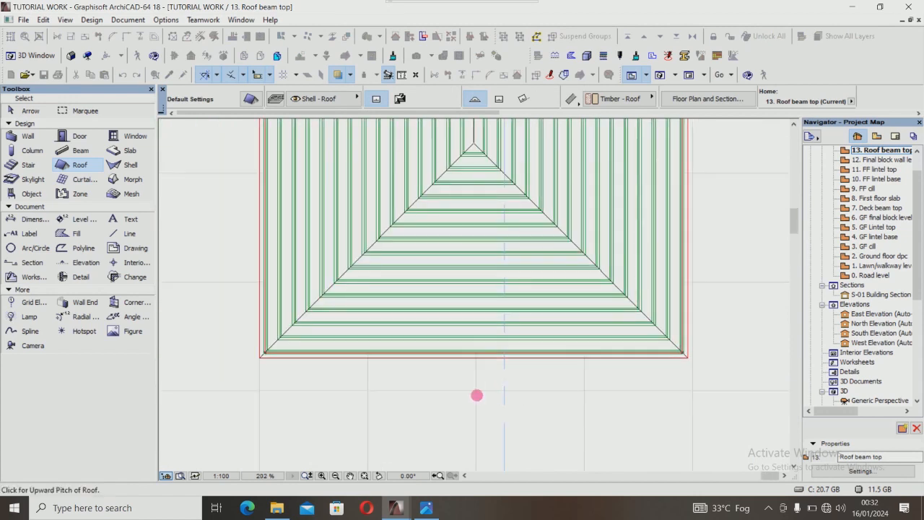
Outline the lower slope's roof plane as a triangle from the lower-left corner to the ridge end and the lower-right corner.
{"action": "left_click", "coordinate": [260, 357]}
{"action": "left_click", "coordinate": [474, 145]}
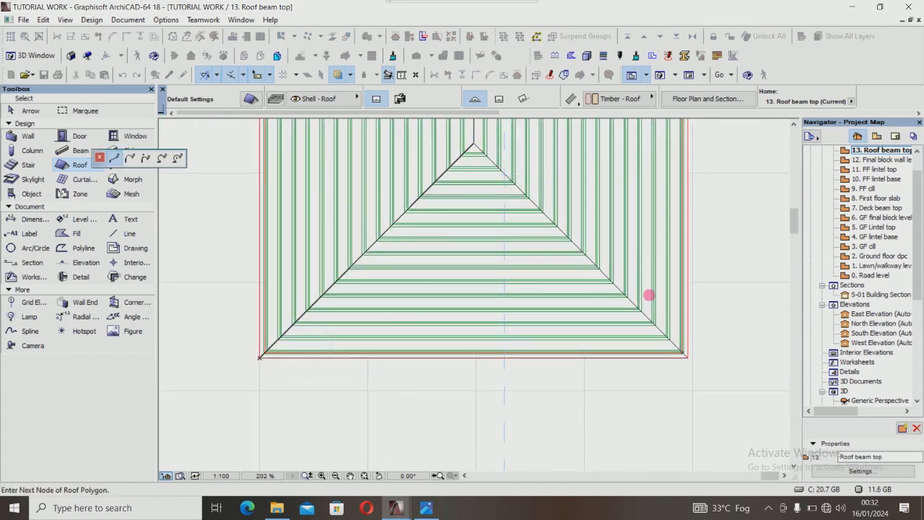
{"action": "left_click", "coordinate": [687, 356]}
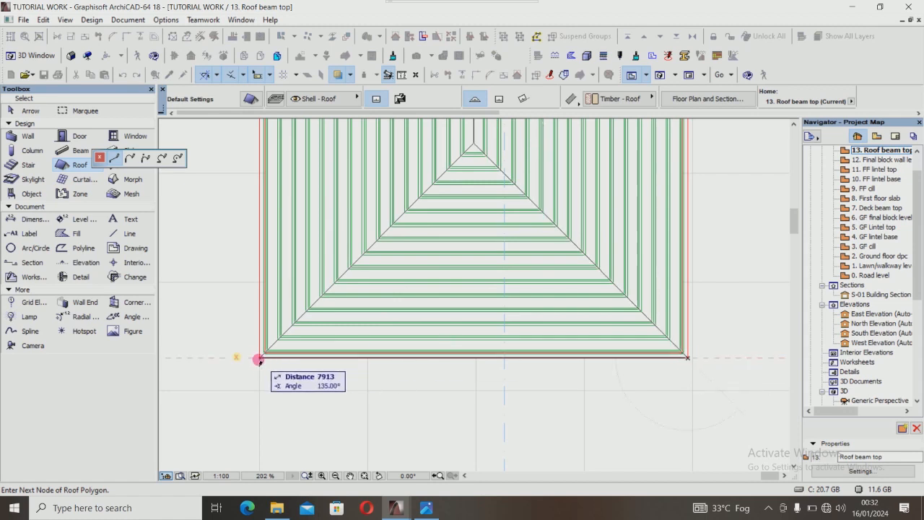
{"action": "left_click", "coordinate": [259, 359]}
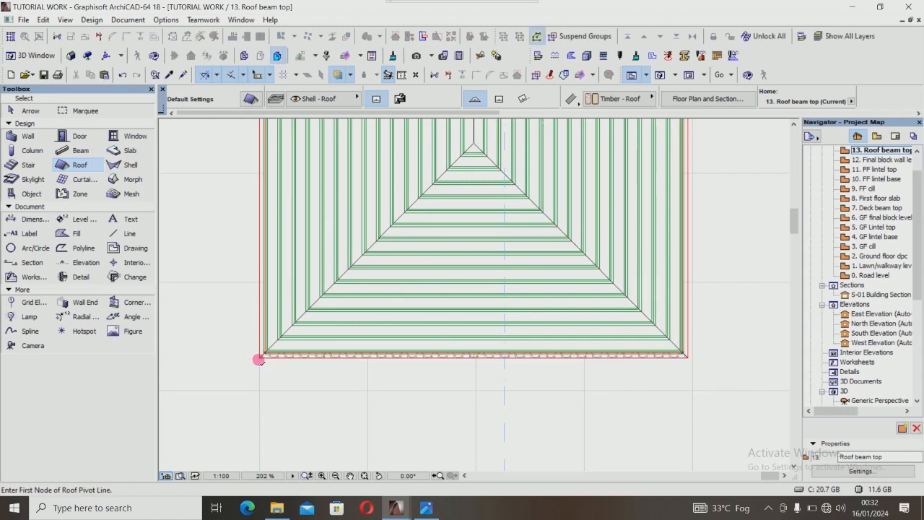
Bring the lower slope's tiled roof plane to the front of the display order and deselect it.
{"action": "left_click", "coordinate": [330, 359], "text": "shift"}
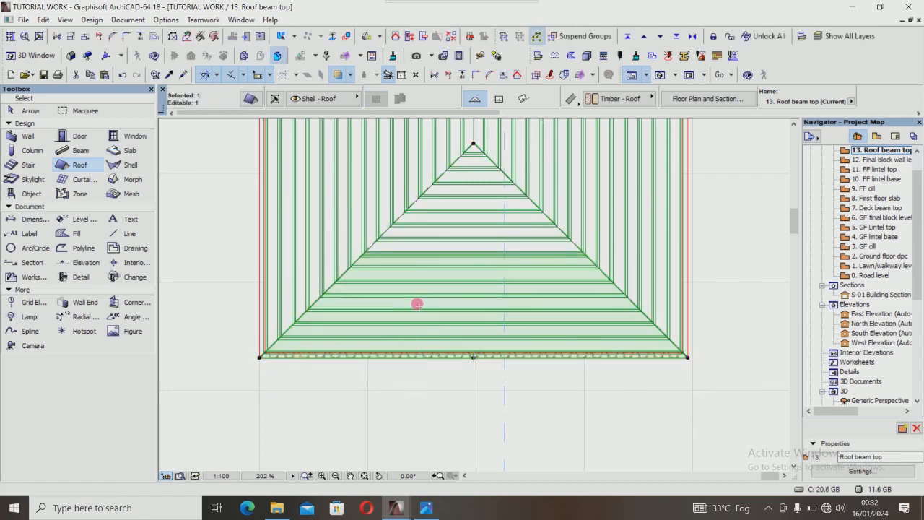
{"action": "right_click", "coordinate": [418, 304]}
{"action": "mouse_move", "coordinate": [470, 142]}
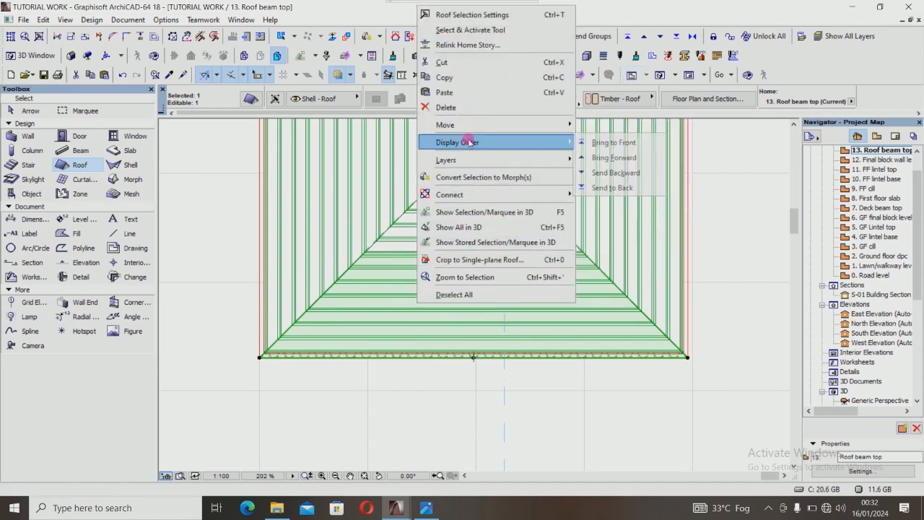
{"action": "left_click", "coordinate": [603, 143]}
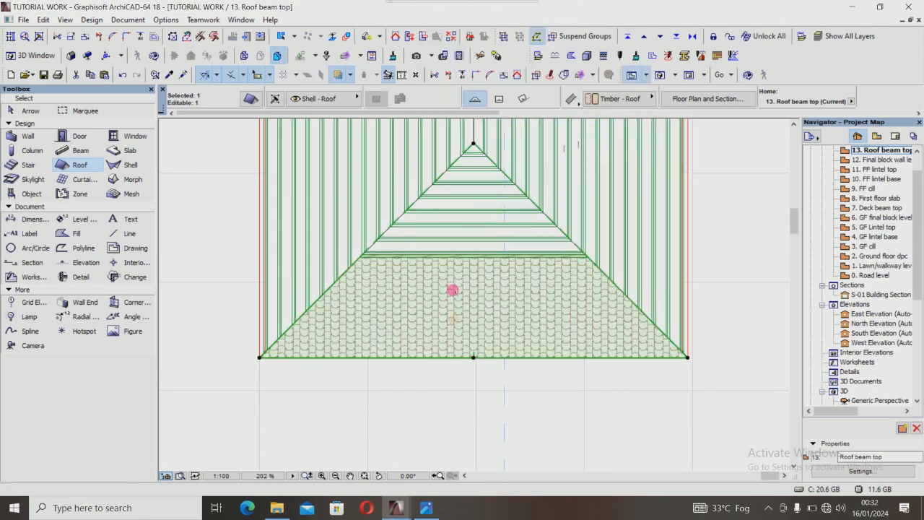
{"action": "left_click", "coordinate": [426, 415]}
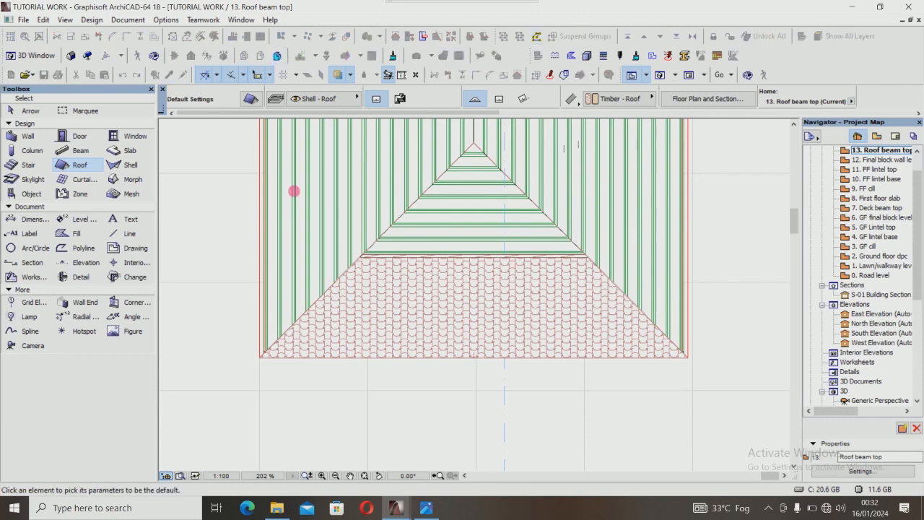
Draw the single-plane roof's pivot line along the east eave from the outer lower-right to the outer upper-right corner and set its slope direction.
{"action": "scroll", "coordinate": [402, 349], "scroll_direction": "down", "scroll_amount": 1}
{"action": "scroll", "coordinate": [402, 351], "scroll_direction": "down", "scroll_amount": 3}
{"action": "scroll", "coordinate": [549, 336], "scroll_direction": "up", "scroll_amount": 7}
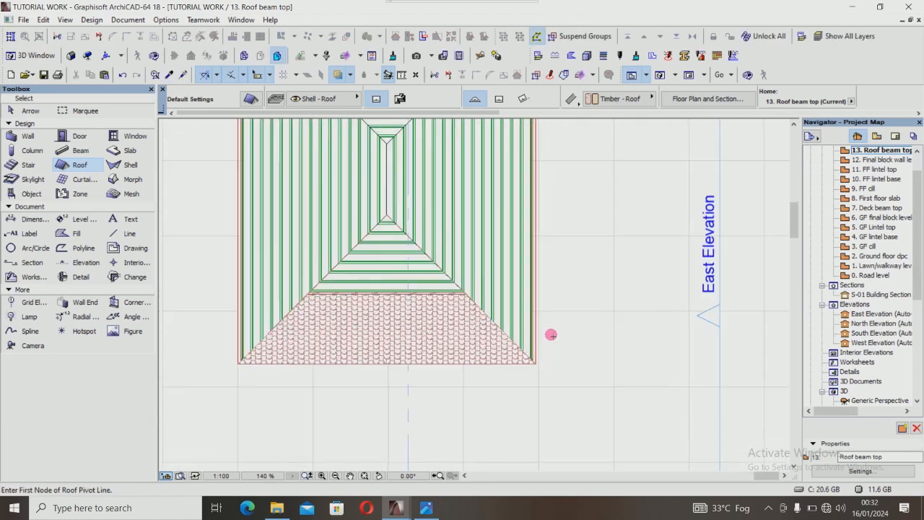
{"action": "scroll", "coordinate": [538, 362], "scroll_direction": "up", "scroll_amount": 4}
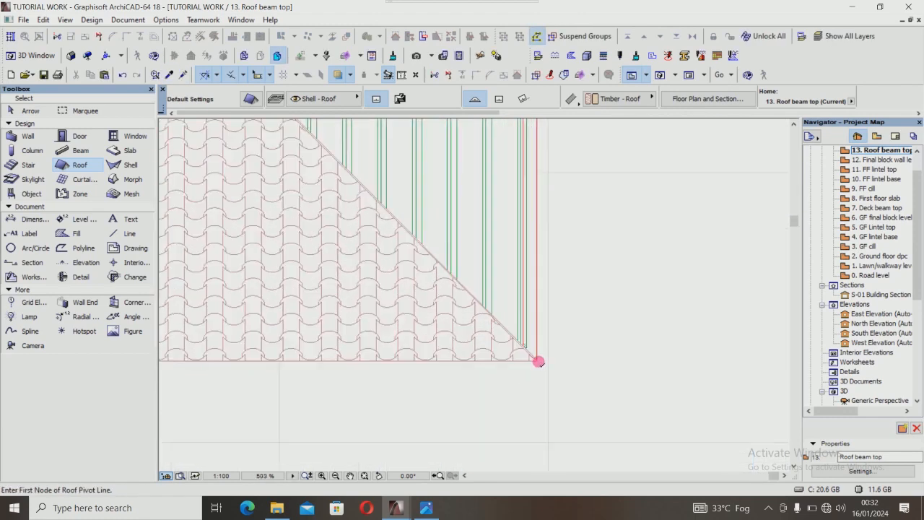
{"action": "left_click", "coordinate": [535, 359]}
{"action": "scroll", "coordinate": [533, 361], "scroll_direction": "down", "scroll_amount": 9}
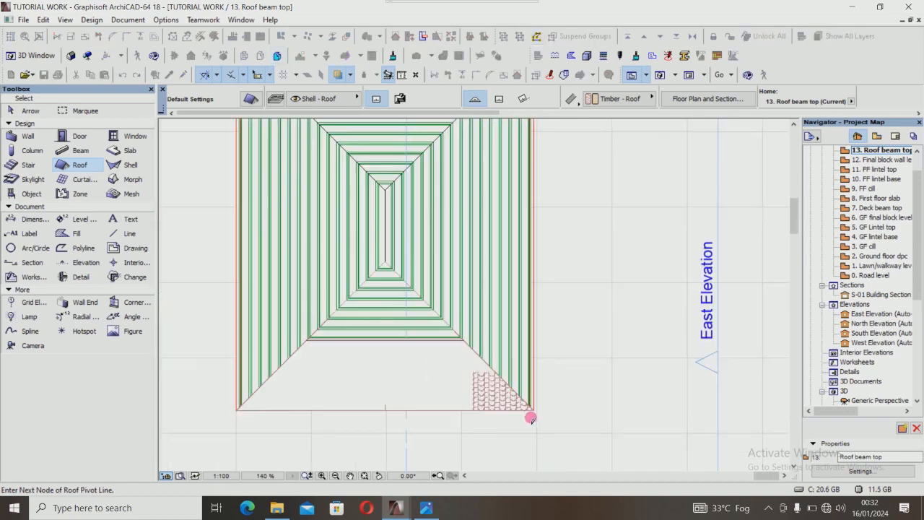
{"action": "scroll", "coordinate": [535, 226], "scroll_direction": "up", "scroll_amount": 1}
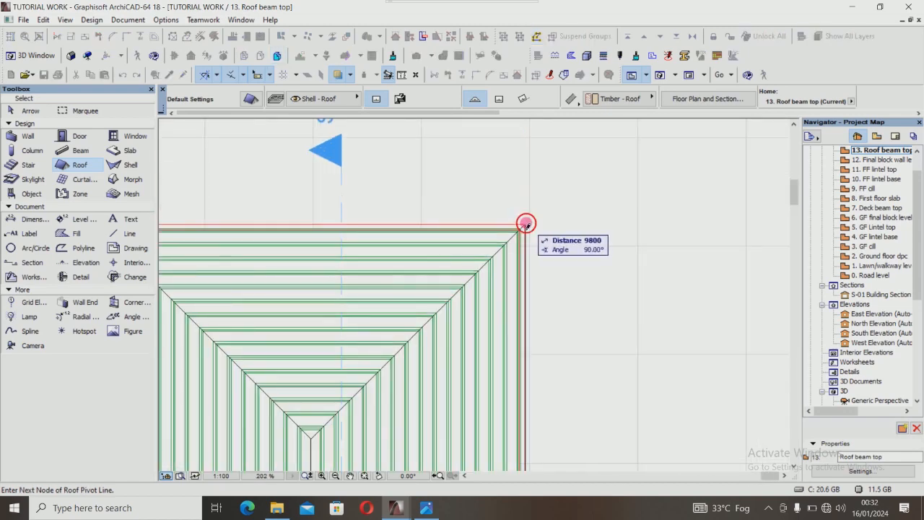
{"action": "left_click", "coordinate": [477, 223]}
{"action": "scroll", "coordinate": [475, 189], "scroll_direction": "down", "scroll_amount": 2}
{"action": "left_click", "coordinate": [570, 367]}
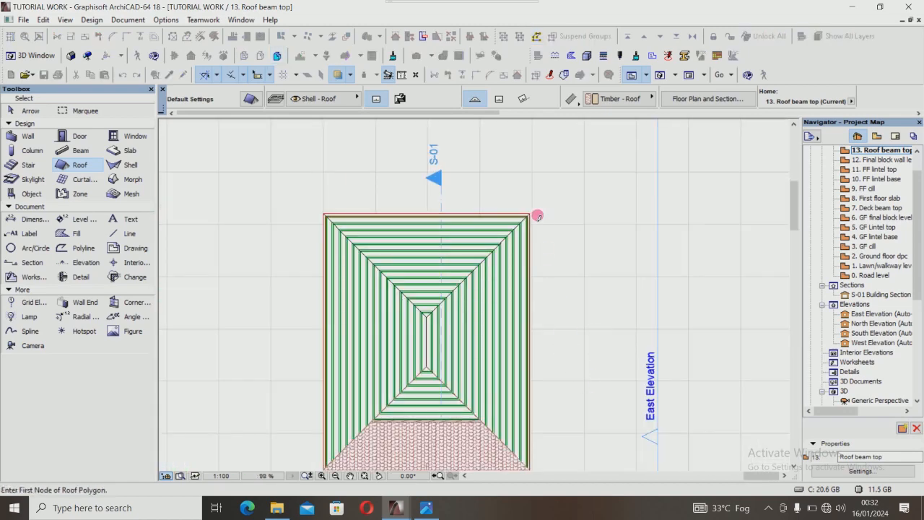
Outline the east slope's roof plane as a trapezoid between the two eave corners and both ridge ends.
{"action": "left_click", "coordinate": [427, 315]}
{"action": "scroll", "coordinate": [427, 317], "scroll_direction": "up", "scroll_amount": 2}
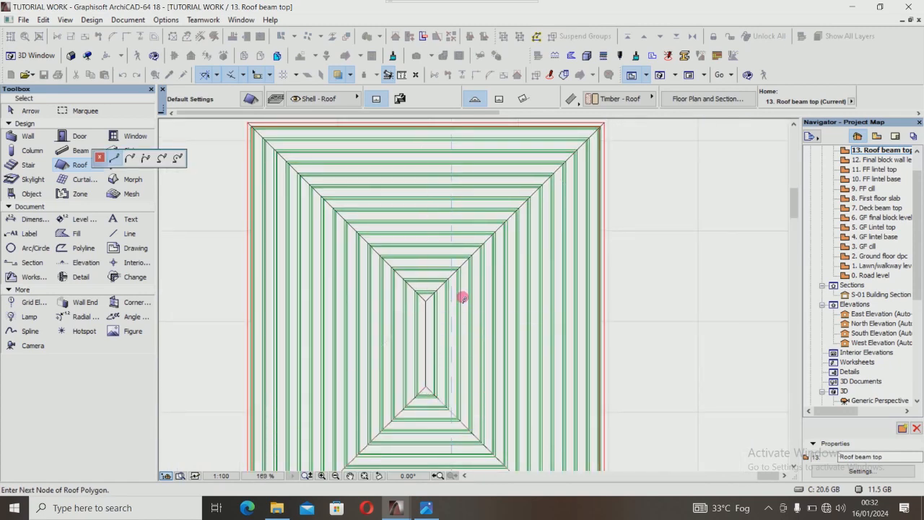
{"action": "scroll", "coordinate": [465, 296], "scroll_direction": "down", "scroll_amount": 1}
{"action": "scroll", "coordinate": [542, 419], "scroll_direction": "up", "scroll_amount": 1}
{"action": "scroll", "coordinate": [549, 401], "scroll_direction": "down", "scroll_amount": 2}
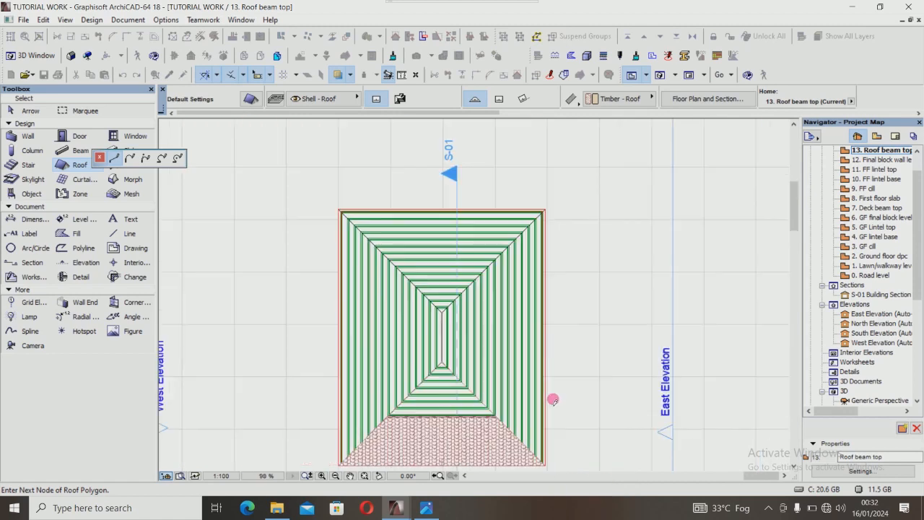
{"action": "left_click", "coordinate": [546, 210]}
Bring the east slope's tiled roof plane to the front of the display order.
{"action": "scroll", "coordinate": [545, 224], "scroll_direction": "up", "scroll_amount": 7}
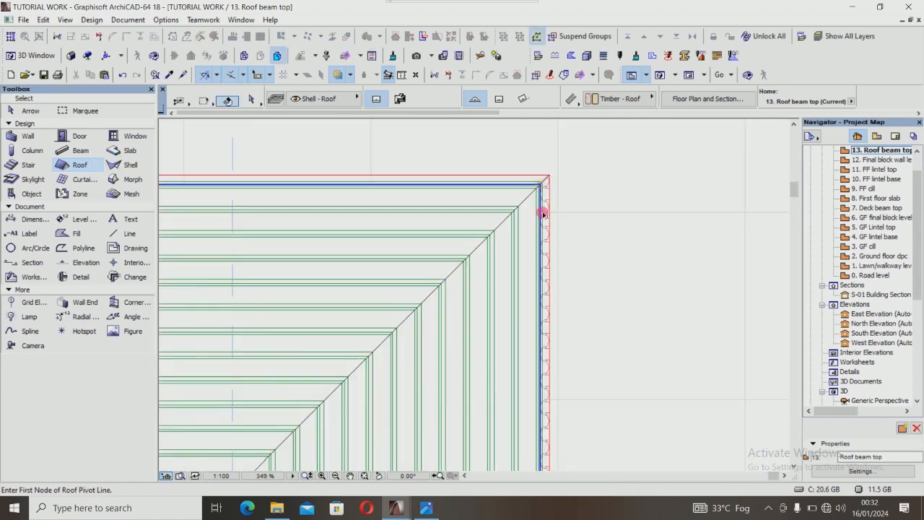
{"action": "left_click", "coordinate": [547, 212], "text": "shift"}
{"action": "right_click", "coordinate": [572, 167]}
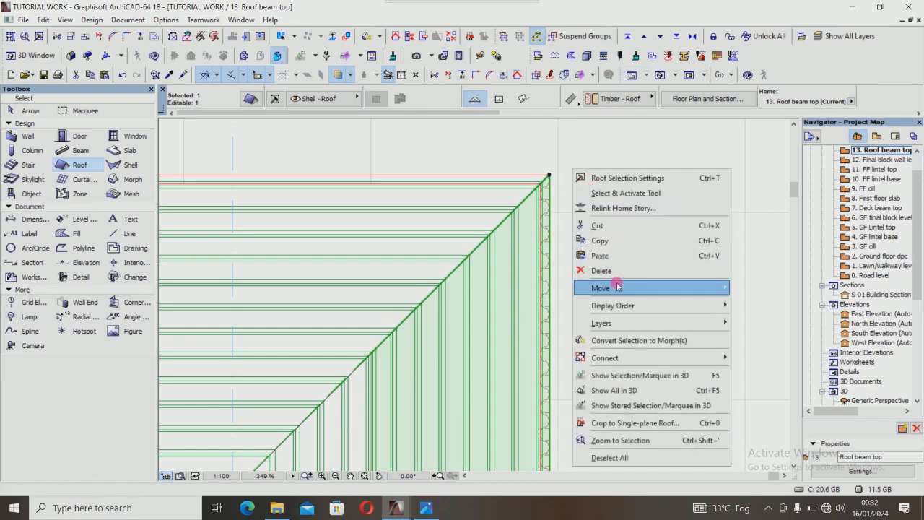
{"action": "mouse_move", "coordinate": [672, 305]}
{"action": "left_click", "coordinate": [766, 306]}
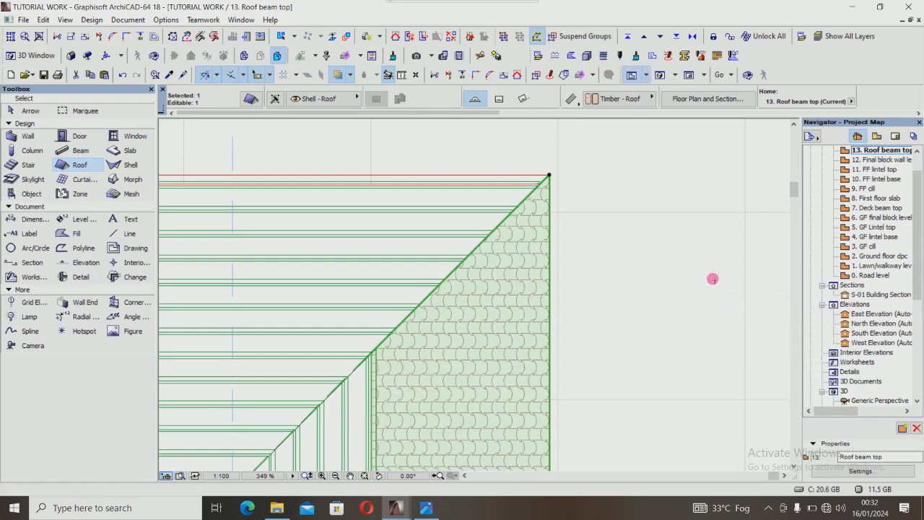
Inspect the tiled east and lower slopes against the exposed battens in 3D, and return to the floor plan.
{"action": "left_click", "coordinate": [658, 75]}
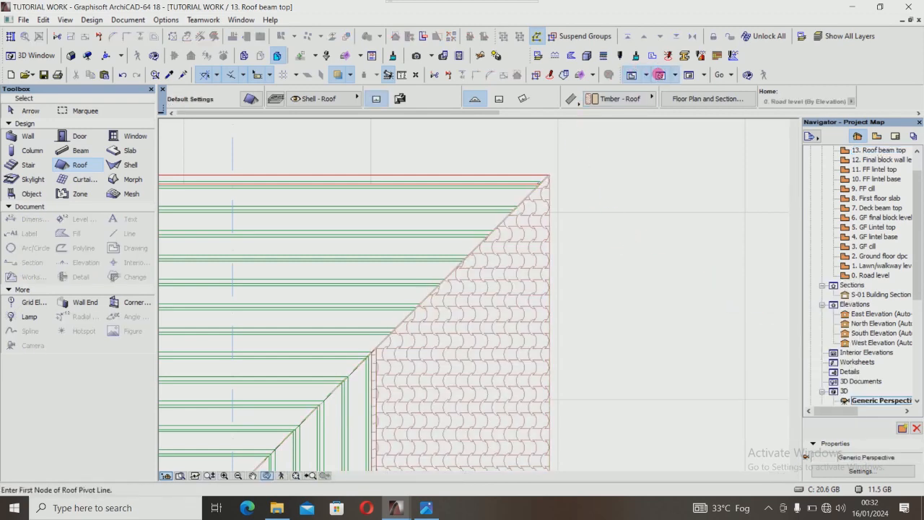
{"action": "scroll", "coordinate": [554, 173], "scroll_direction": "down", "scroll_amount": 3}
{"action": "scroll", "coordinate": [553, 174], "scroll_direction": "up", "scroll_amount": 10}
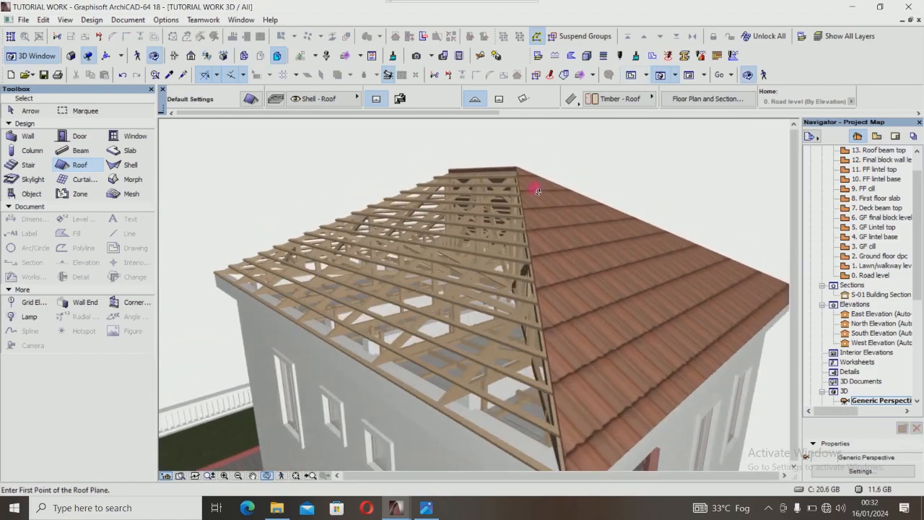
{"action": "middle_click_drag", "start_coordinate": [529, 224], "coordinate": [639, 346], "text": "shift"}
{"action": "middle_click_drag", "start_coordinate": [361, 223], "coordinate": [282, 203], "text": "shift"}
{"action": "left_click", "coordinate": [634, 74]}
Mirror a copy of the east slope's tiled roof about the ridge line onto the west slope and deselect it.
{"action": "scroll", "coordinate": [599, 211], "scroll_direction": "down", "scroll_amount": 3}
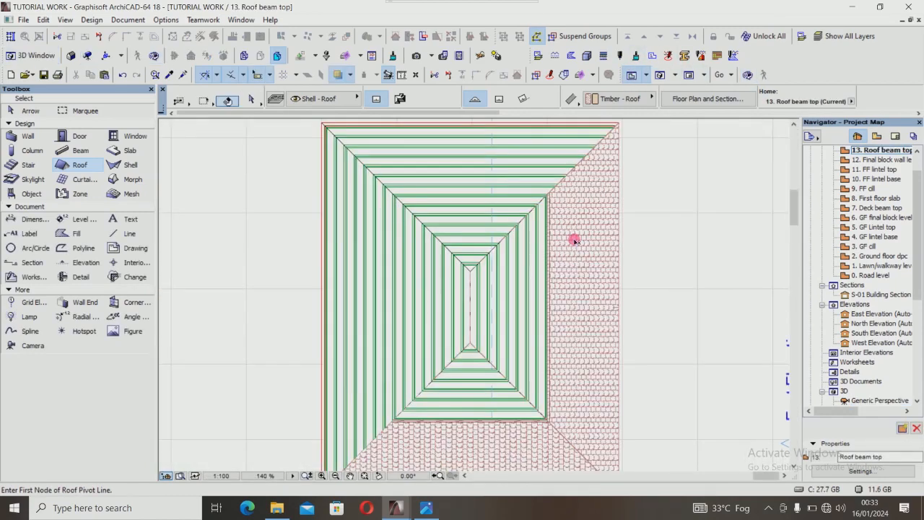
{"action": "left_click", "coordinate": [619, 192], "text": "shift"}
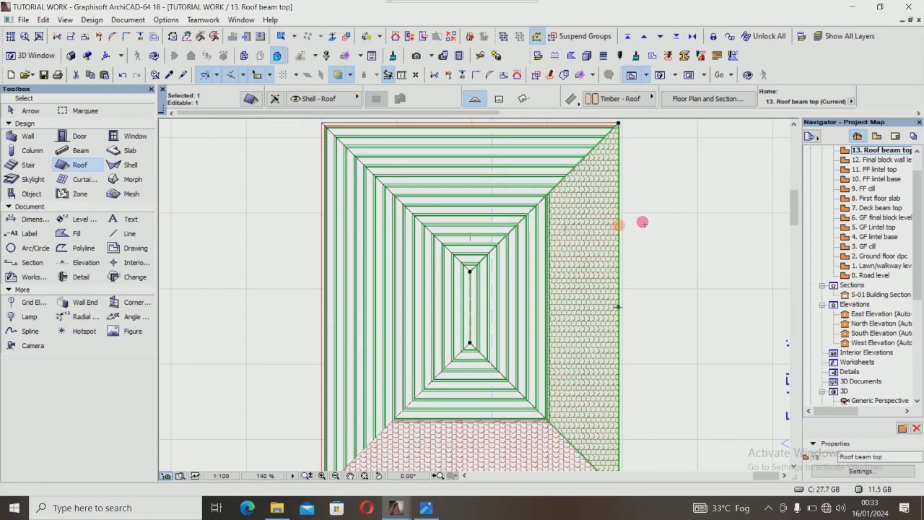
{"action": "key", "text": "ctrl+alt+m"}
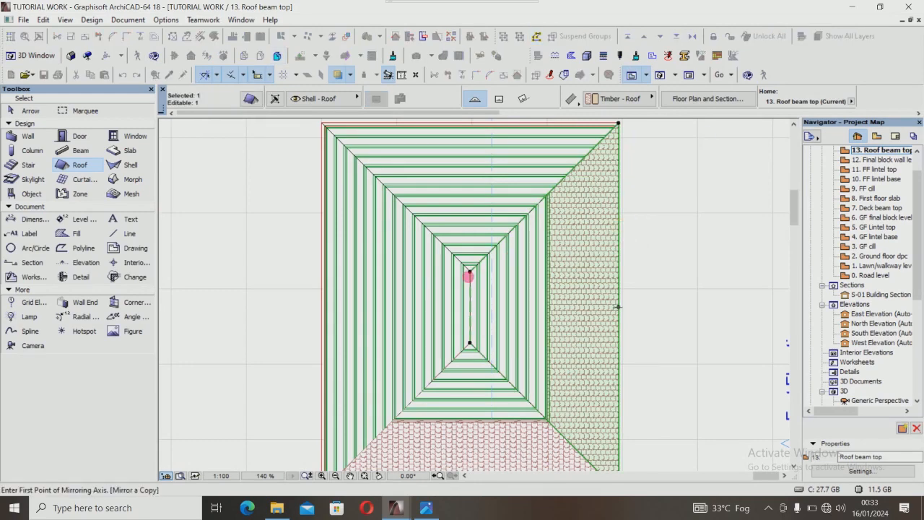
{"action": "left_click", "coordinate": [469, 273]}
{"action": "left_click", "coordinate": [480, 373]}
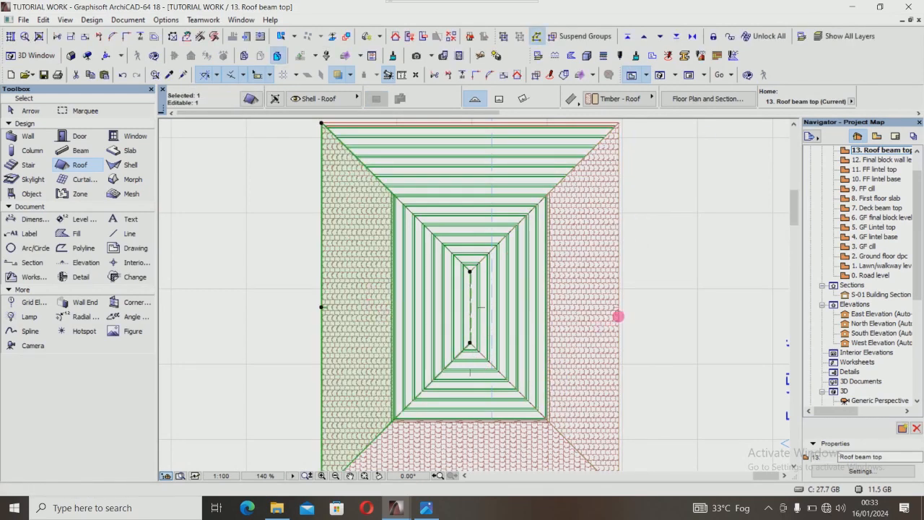
{"action": "key", "text": "Escape"}
Mirror a copy of the lower slope's tiled roof about the building's horizontal centreline onto the upper slope and deselect it.
{"action": "left_click", "coordinate": [499, 436], "text": "shift"}
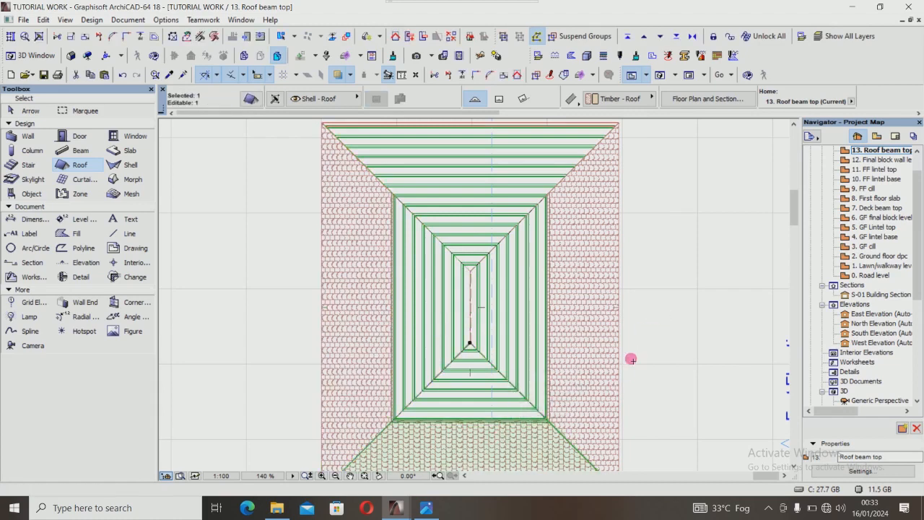
{"action": "key", "text": "ctrl+alt+m"}
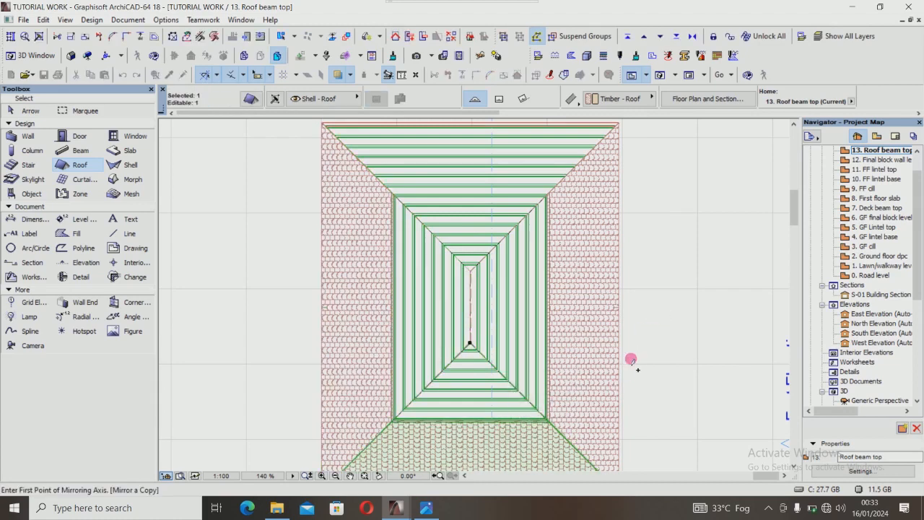
{"action": "left_click", "coordinate": [618, 308]}
{"action": "left_click", "coordinate": [669, 305]}
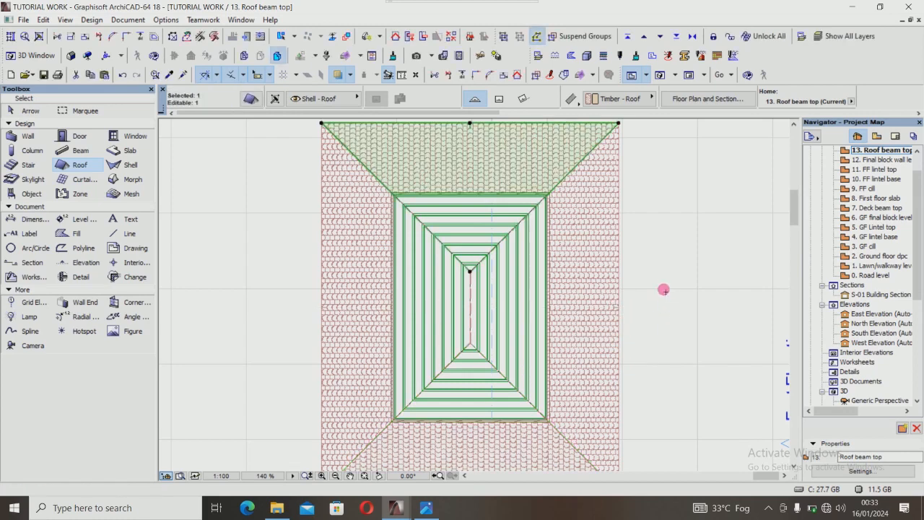
{"action": "key", "text": "Escape"}
Examine the tiled hip roof from different sides in 3D, and return to the floor plan.
{"action": "left_click", "coordinate": [659, 75]}
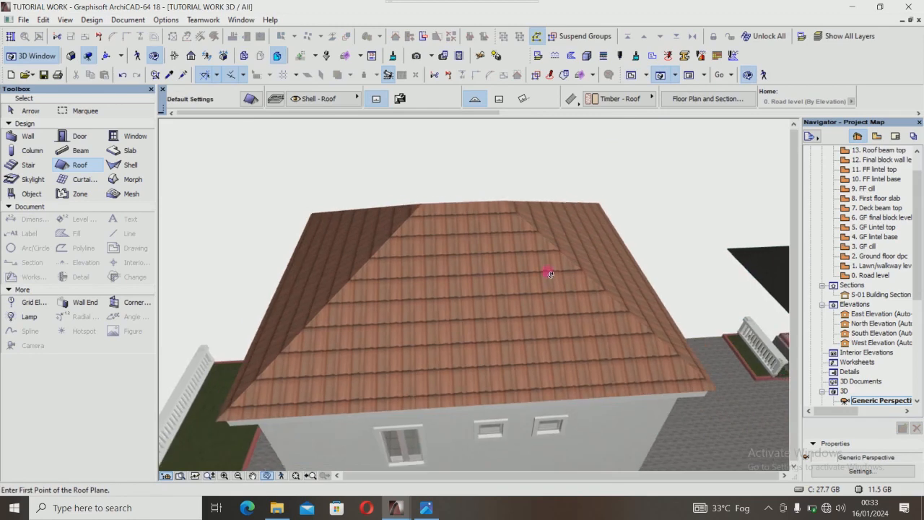
{"action": "middle_click_drag", "start_coordinate": [550, 274], "coordinate": [357, 280], "text": "shift"}
{"action": "left_click", "coordinate": [635, 74]}
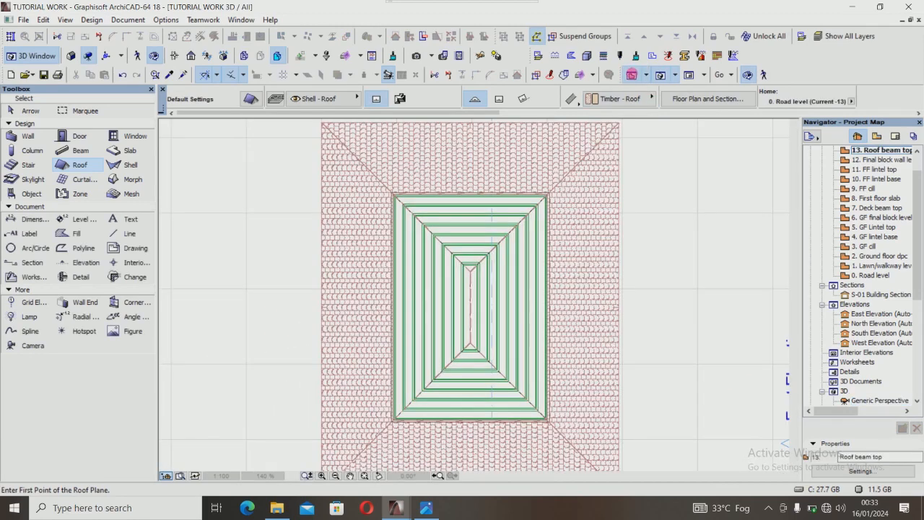
Move the S-01 section line a short distance east across the roof and deselect it.
{"action": "left_click", "coordinate": [523, 158]}
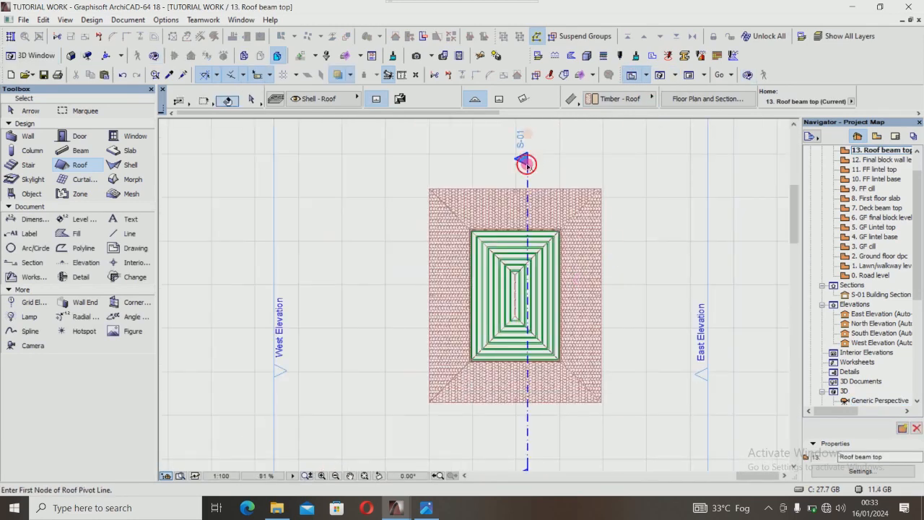
{"action": "key", "text": "ctrl+d"}
{"action": "left_click", "coordinate": [528, 173]}
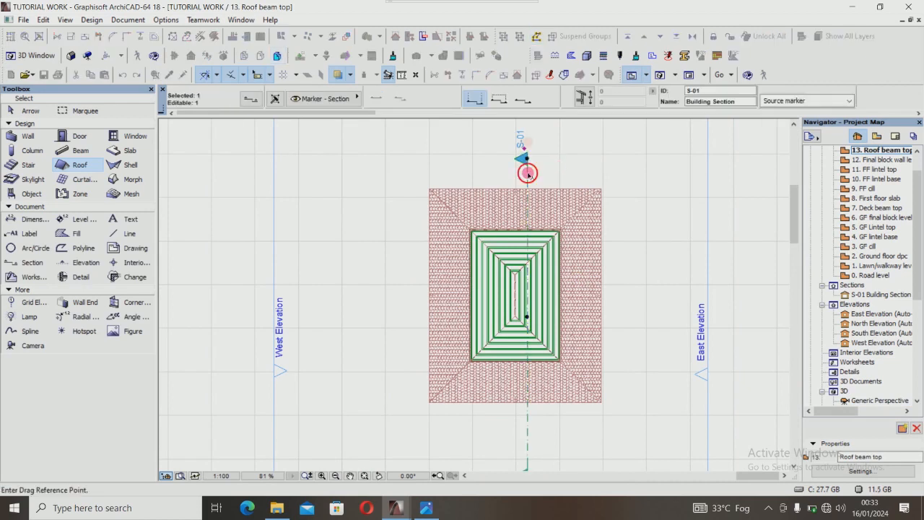
{"action": "left_click", "coordinate": [544, 173]}
{"action": "key", "text": "Escape"}
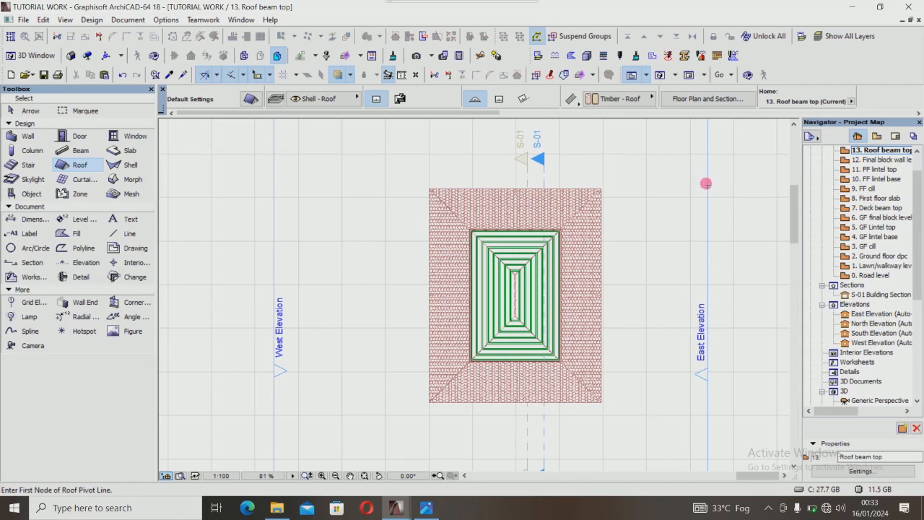
Open the S-01 Building Section and examine the roof trusses, battens and tiles in section.
{"action": "left_click", "coordinate": [890, 295]}
{"action": "double_click", "coordinate": [890, 295]}
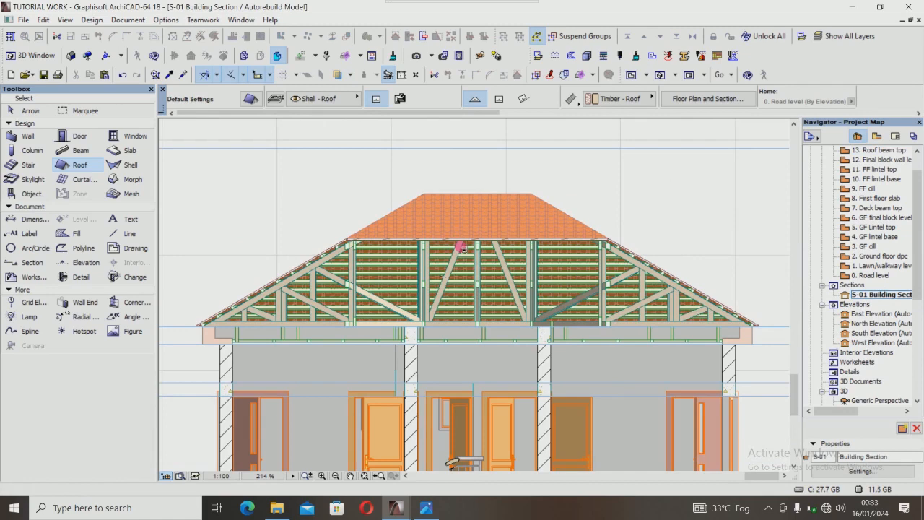
{"action": "scroll", "coordinate": [494, 217], "scroll_direction": "down", "scroll_amount": 2}
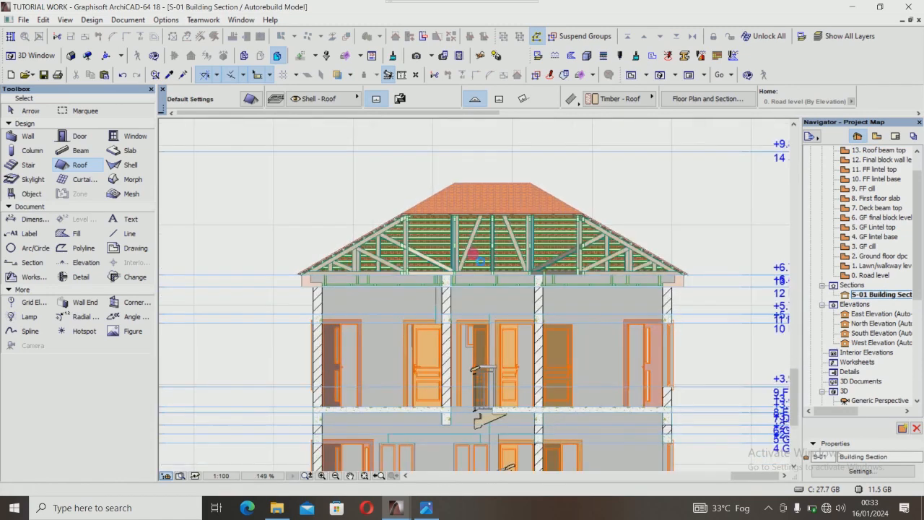